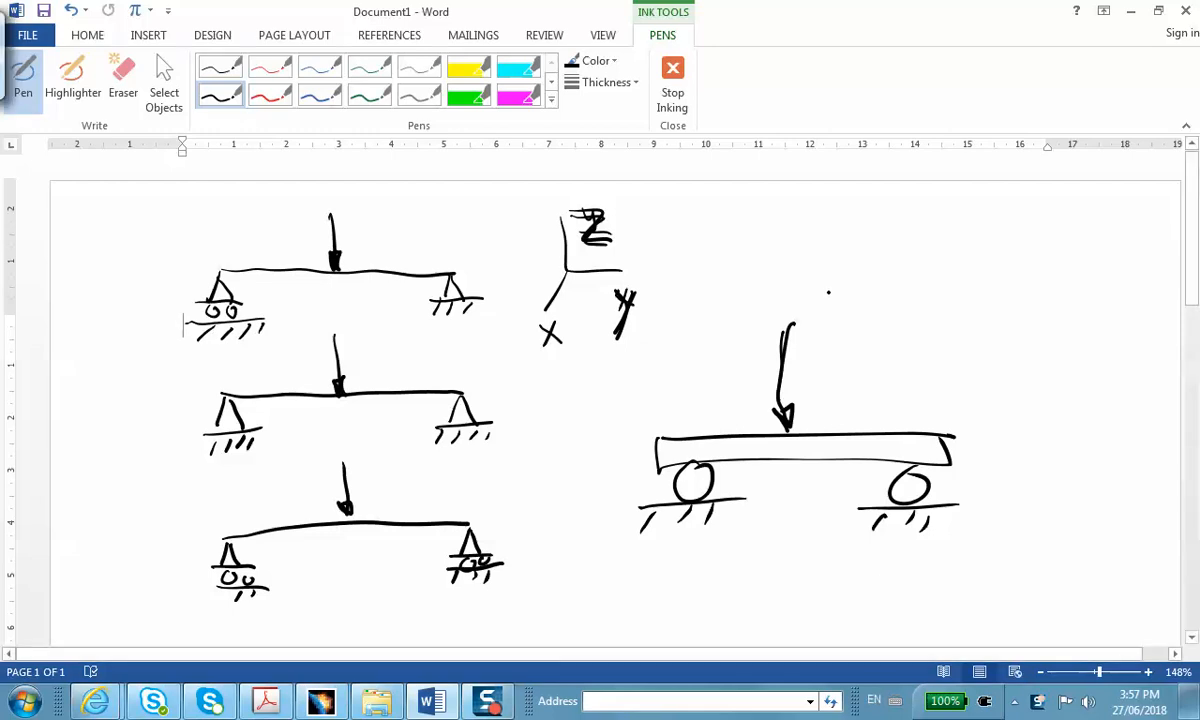
Encircle the large roller-supported beam sketch, then bracket and encircle the three simplified beam diagrams.
mouse_move(778, 294)
left_mouse_down()
mouse_move(633, 386)
mouse_move(800, 592)
mouse_move(951, 335)
mouse_move(800, 292)
left_mouse_up()
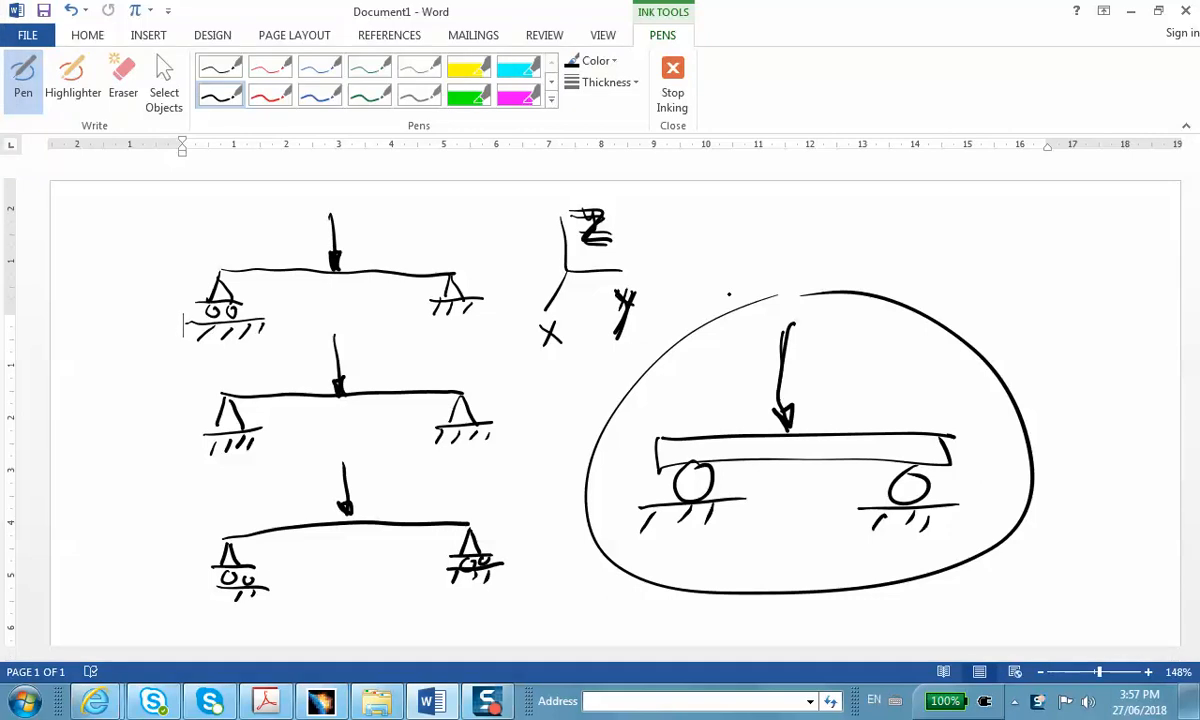
mouse_move(130, 207)
left_mouse_down()
mouse_move(116, 345)
mouse_move(145, 596)
mouse_move(158, 603)
left_mouse_up()
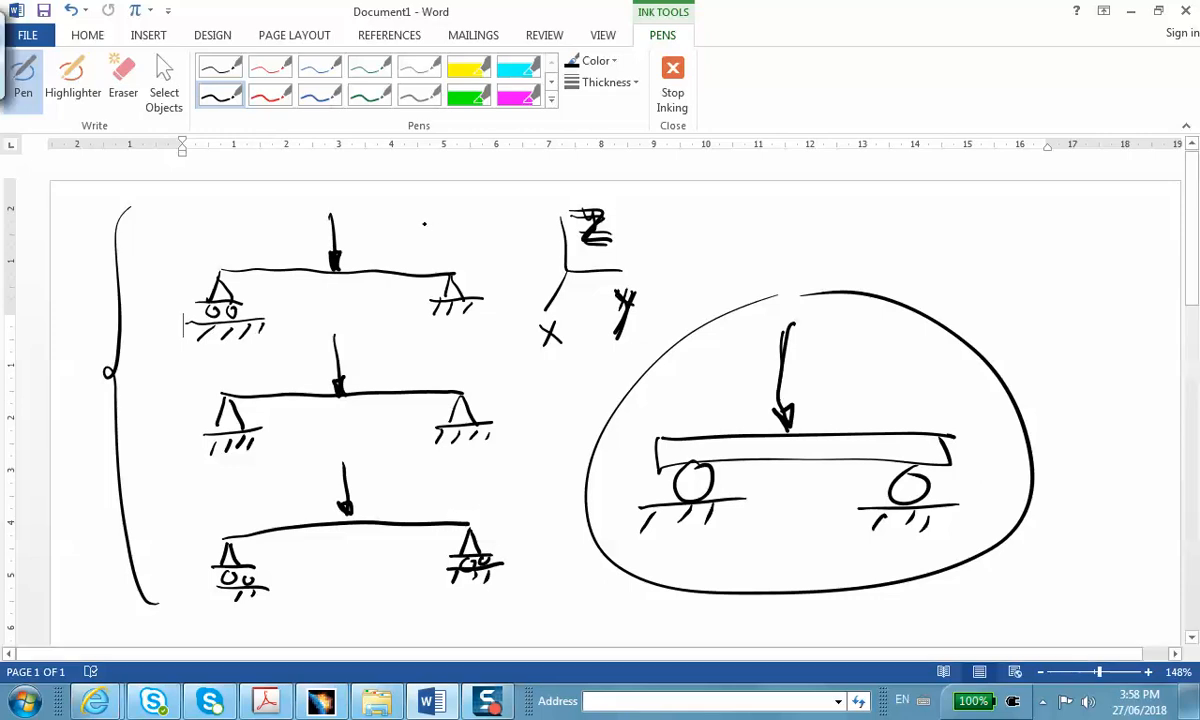
mouse_move(375, 212)
left_mouse_down()
mouse_move(145, 305)
mouse_move(420, 632)
mouse_move(447, 247)
mouse_move(205, 248)
left_mouse_up()
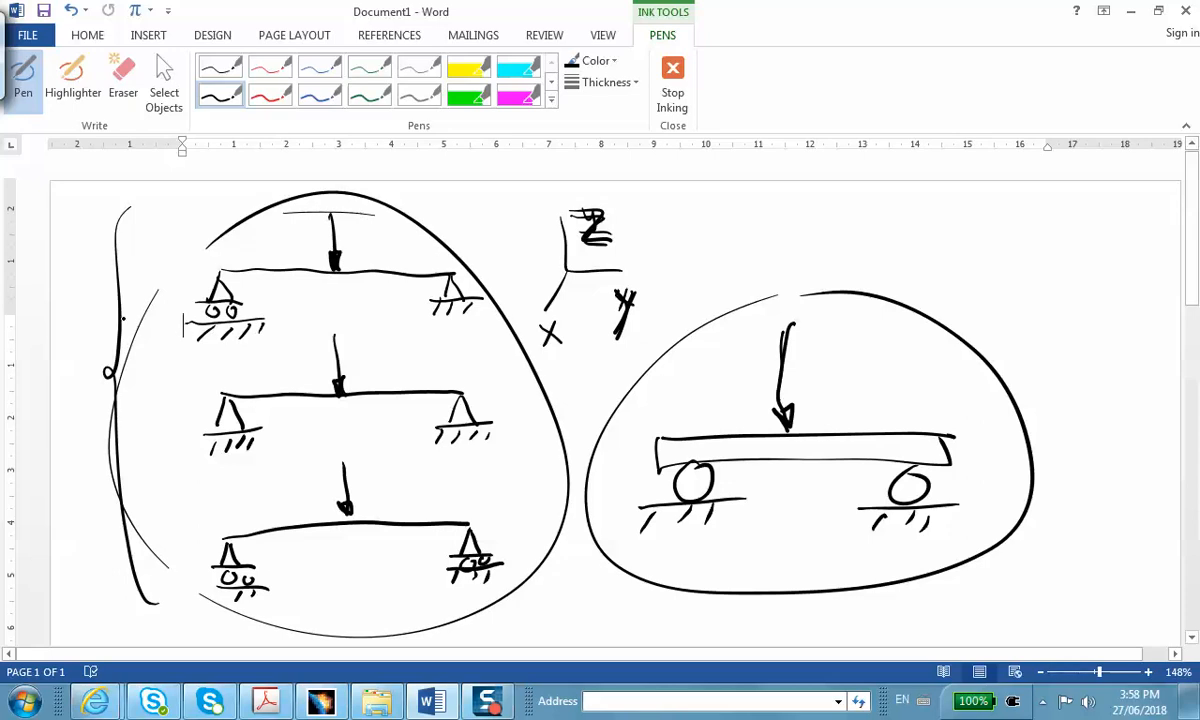
Erase the large roller-supported beam sketch together with its load arrow, supports and surrounding ring.
left_click(123, 80)
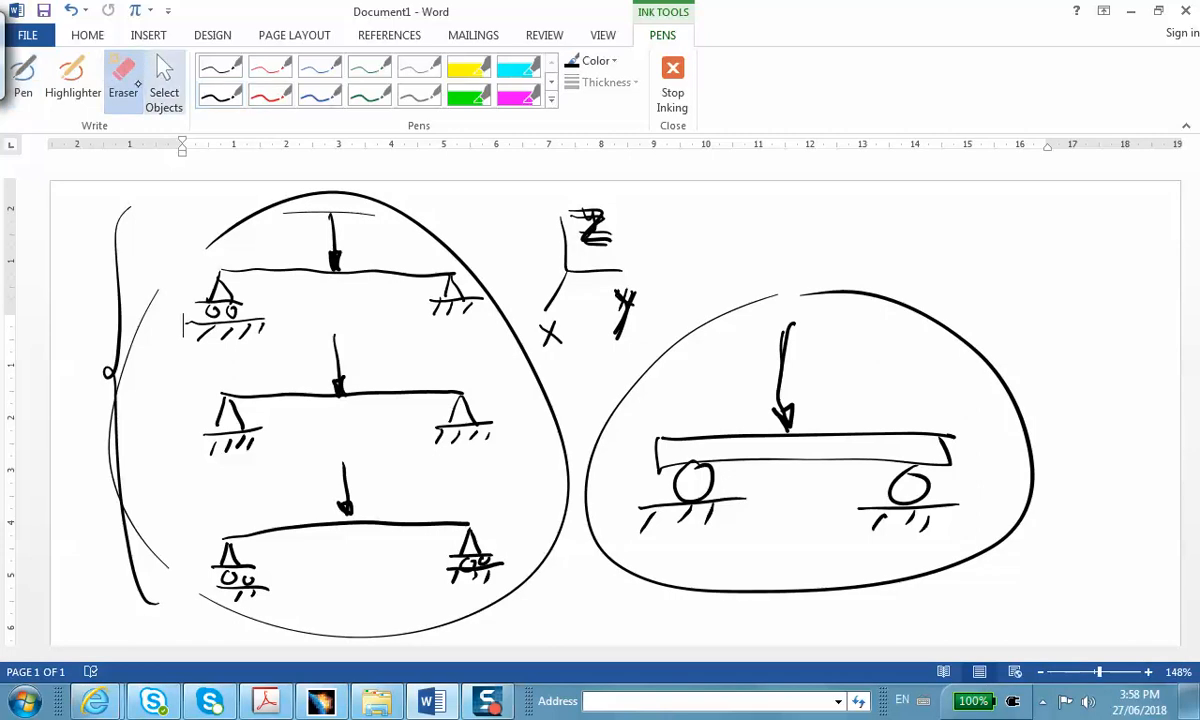
mouse_move(737, 318)
left_mouse_down()
mouse_move(740, 293)
mouse_move(743, 316)
mouse_move(864, 412)
mouse_move(930, 509)
mouse_move(844, 530)
mouse_move(661, 494)
left_mouse_up()
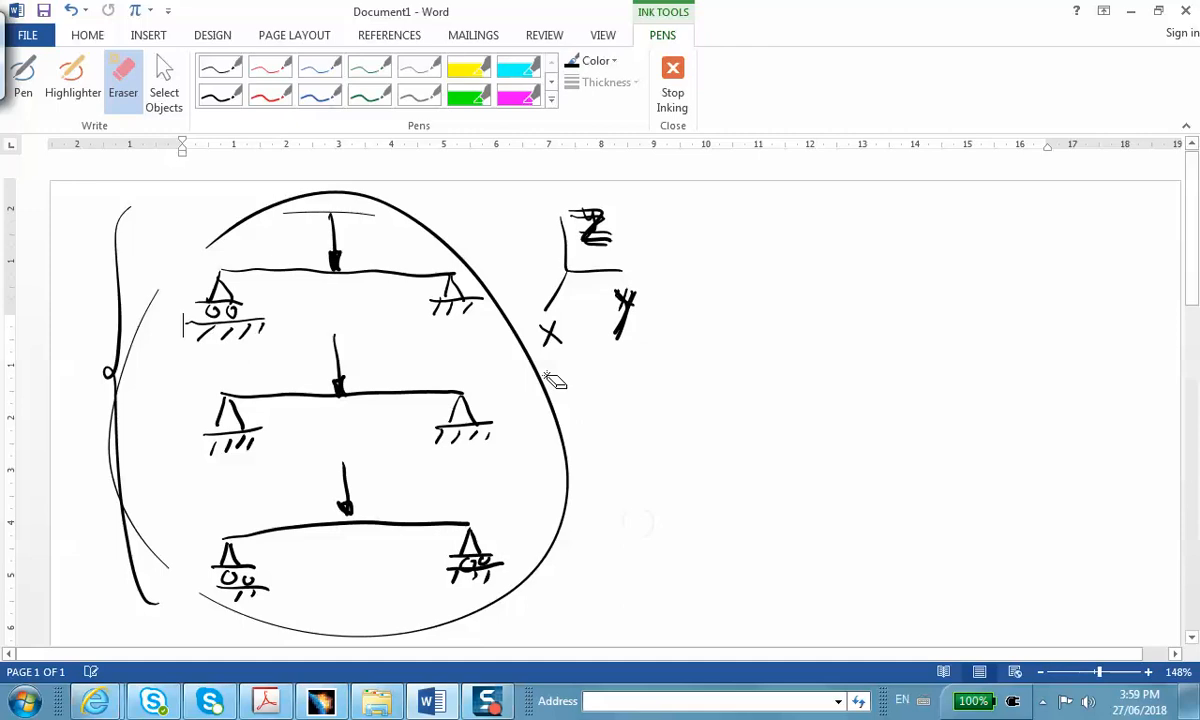
Draw in black pen a horizontal half-beam in the cleared area, with a hatched pinned support under its right end.
left_click(220, 91)
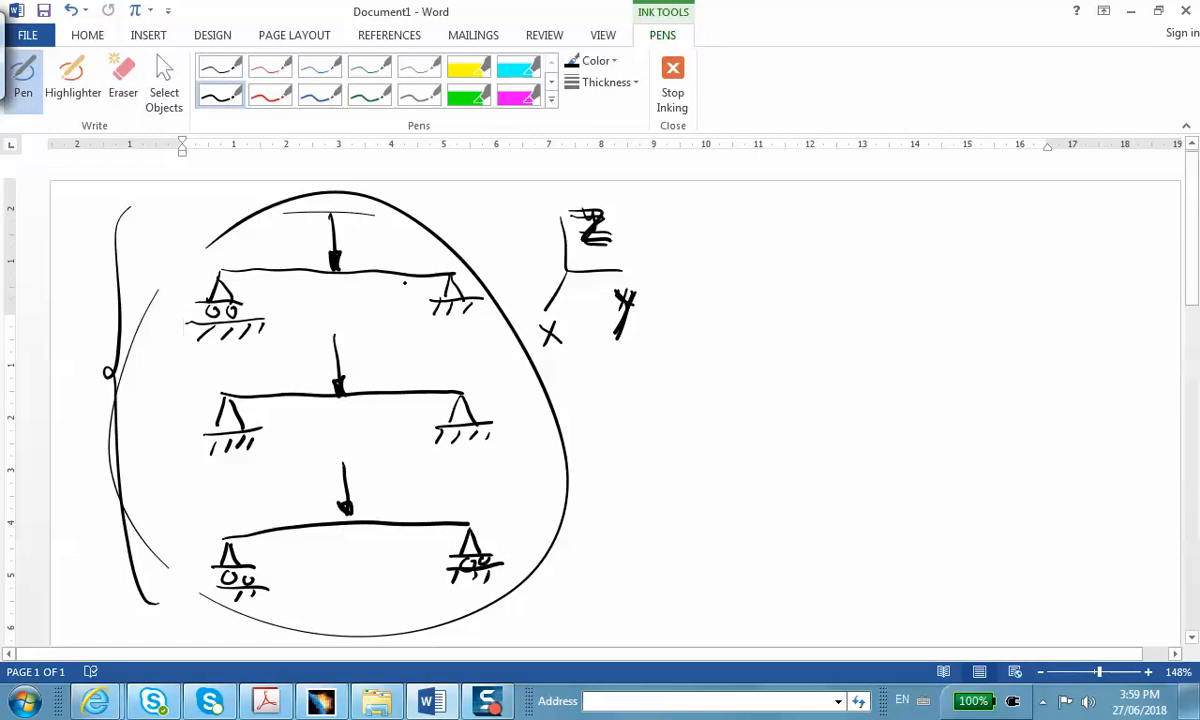
left_click_drag(796, 413, 954, 412)
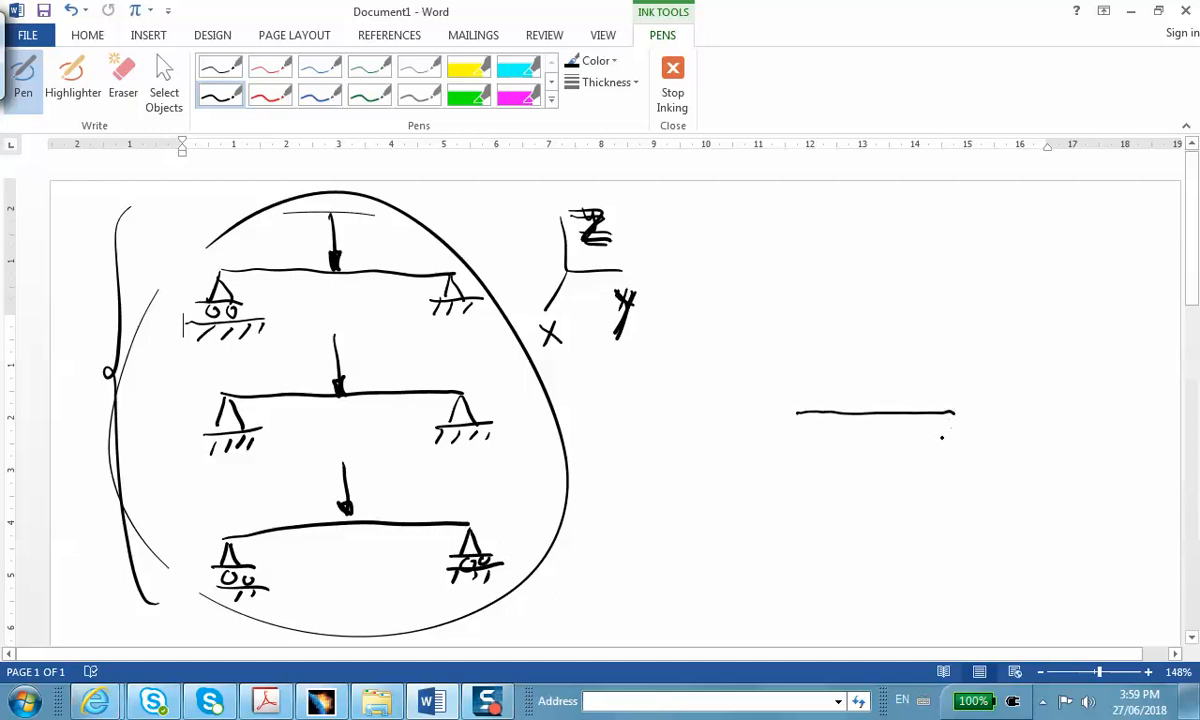
mouse_move(951, 428)
left_mouse_down()
mouse_move(938, 444)
mouse_move(953, 446)
mouse_move(919, 446)
mouse_move(968, 446)
mouse_move(920, 467)
left_mouse_up()
left_click_drag(943, 447, 933, 465)
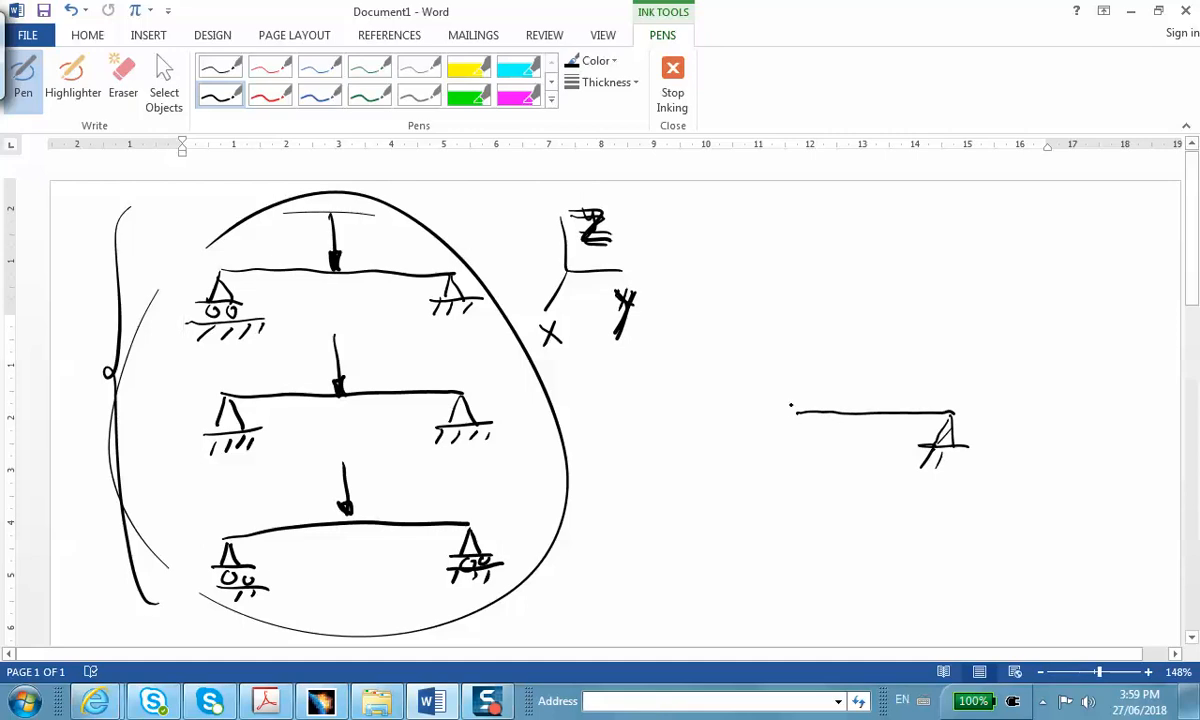
Draw a sideways roller support against a hatched vertical wall at the half-beam's left end.
left_click_drag(788, 404, 788, 421)
mouse_move(763, 401)
left_mouse_down()
mouse_move(783, 413)
mouse_move(763, 422)
mouse_move(762, 409)
mouse_move(759, 437)
mouse_move(759, 396)
mouse_move(747, 456)
left_mouse_up()
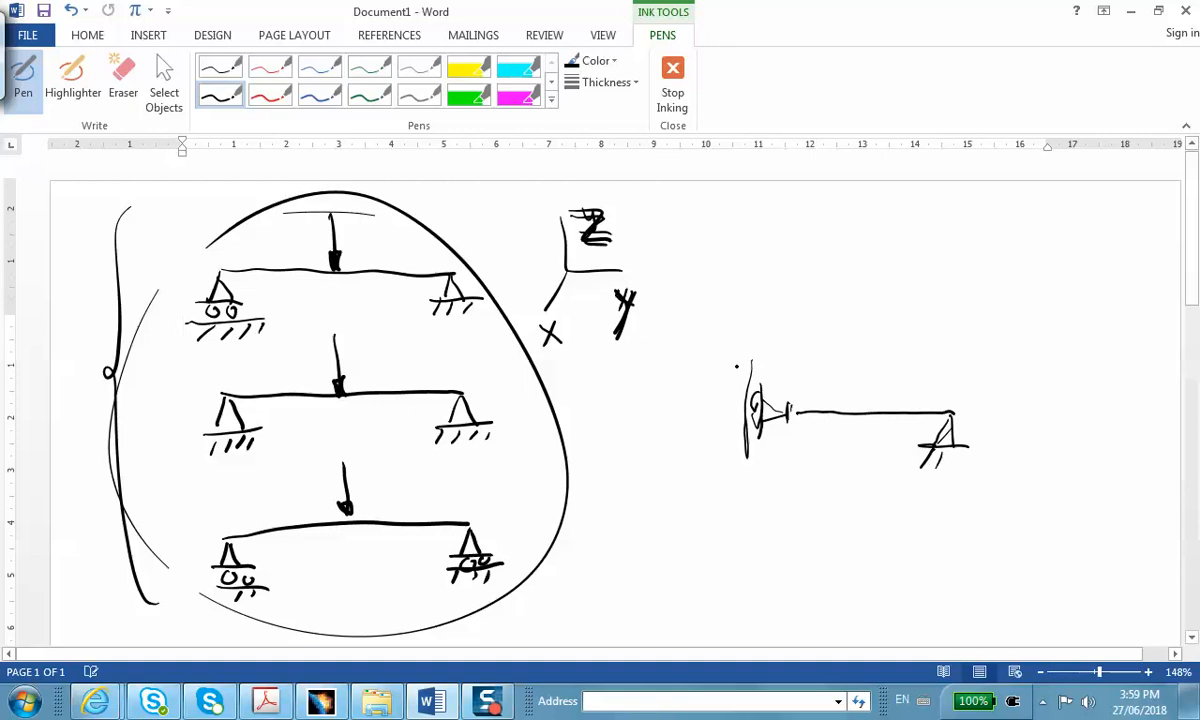
left_click_drag(752, 362, 724, 414)
mouse_move(741, 418)
left_mouse_down()
mouse_move(727, 436)
mouse_move(734, 452)
left_mouse_up()
Add a downward load arrow labelled F/2 at the half-beam's left end.
mouse_move(786, 325)
left_mouse_down()
mouse_move(789, 397)
mouse_move(777, 380)
mouse_move(793, 382)
left_mouse_up()
left_click_drag(793, 382, 788, 393)
mouse_move(803, 336)
left_mouse_down()
mouse_move(803, 357)
mouse_move(820, 334)
mouse_move(813, 395)
left_mouse_up()
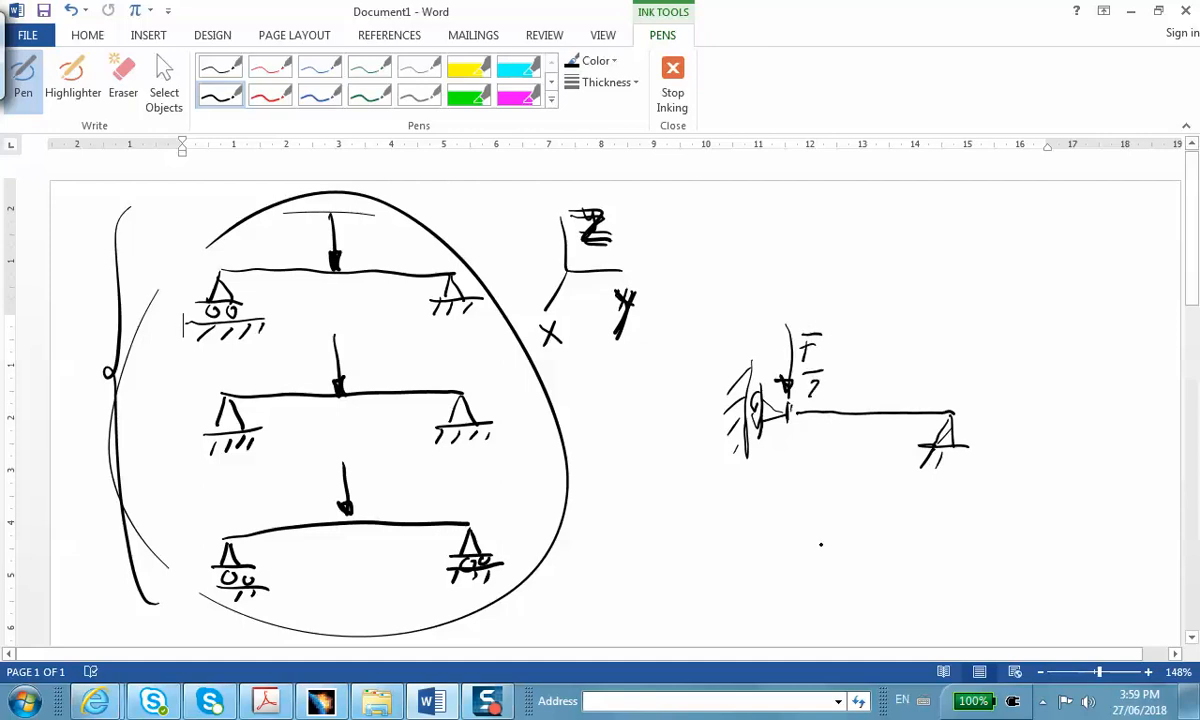
Draw a second half-beam below with a left-end load arrow and right-end pinned support, then encircle the upper half-beam's wall roller and F/2 load.
left_click_drag(799, 560, 942, 553)
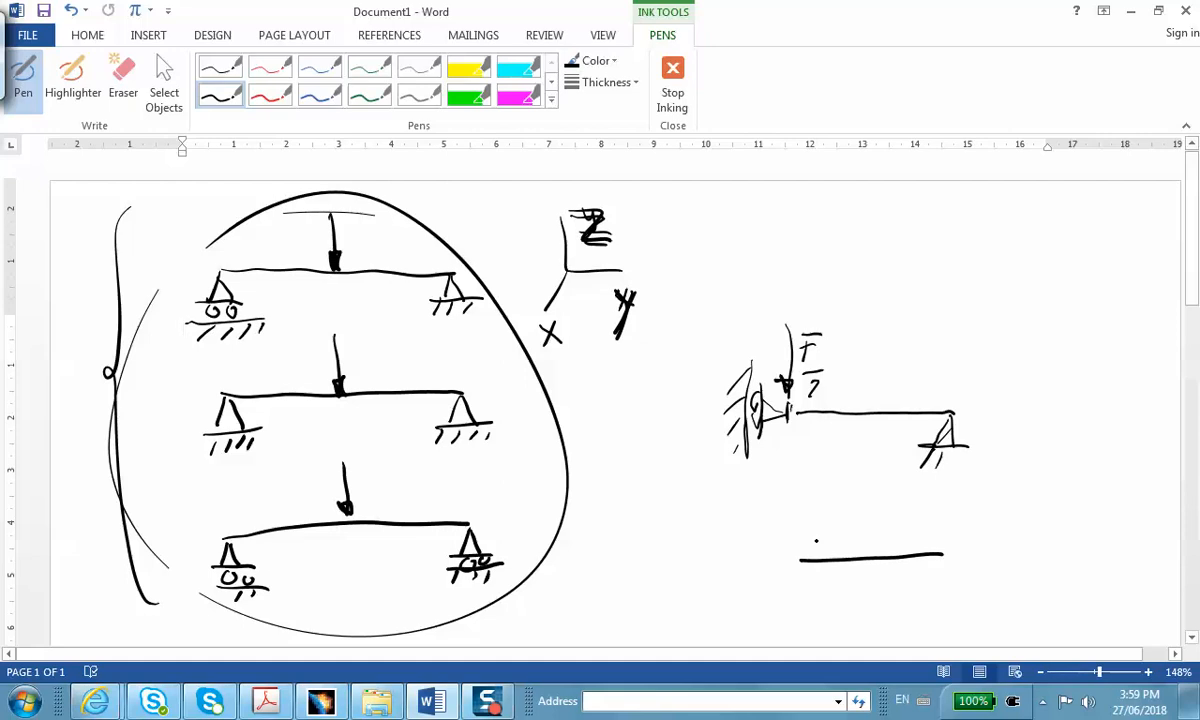
left_click_drag(798, 482, 795, 542)
mouse_move(933, 572)
left_mouse_down()
mouse_move(940, 560)
mouse_move(964, 575)
mouse_move(938, 586)
left_mouse_up()
left_click_drag(950, 577, 946, 586)
left_click_drag(848, 578, 820, 597)
left_click_drag(936, 553, 886, 586)
left_click_drag(866, 604, 825, 629)
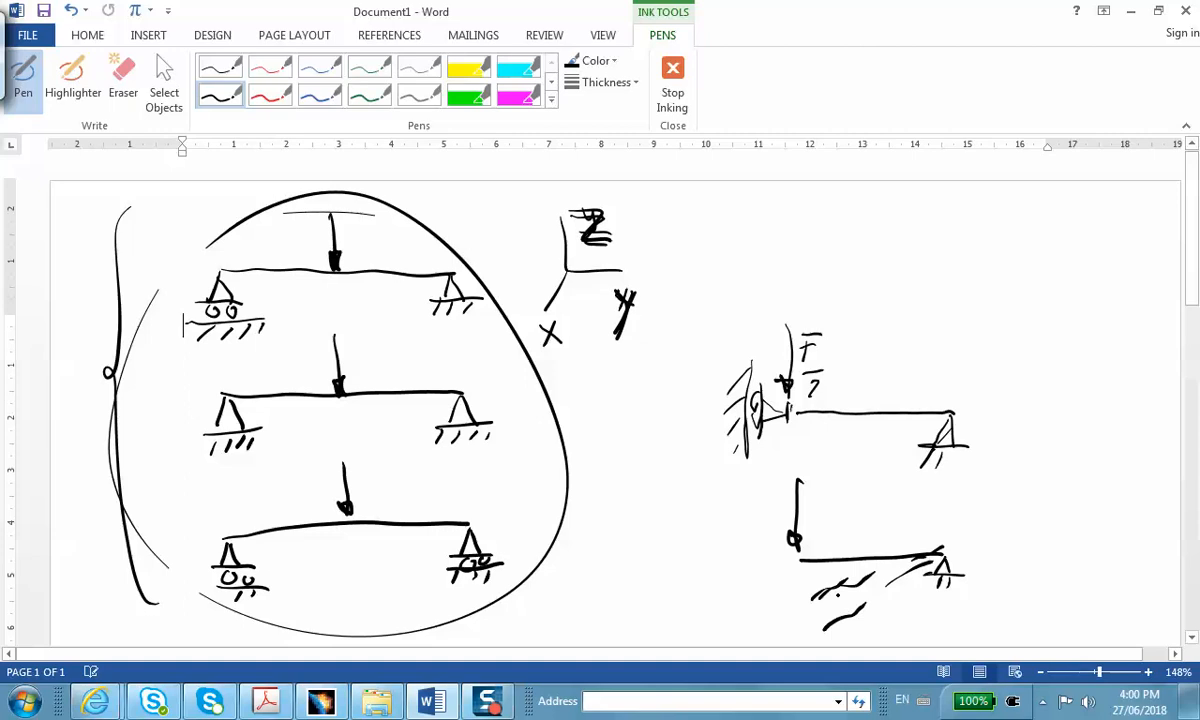
mouse_move(745, 318)
left_mouse_down()
mouse_move(690, 440)
mouse_move(758, 323)
mouse_move(780, 440)
mouse_move(684, 363)
left_mouse_up()
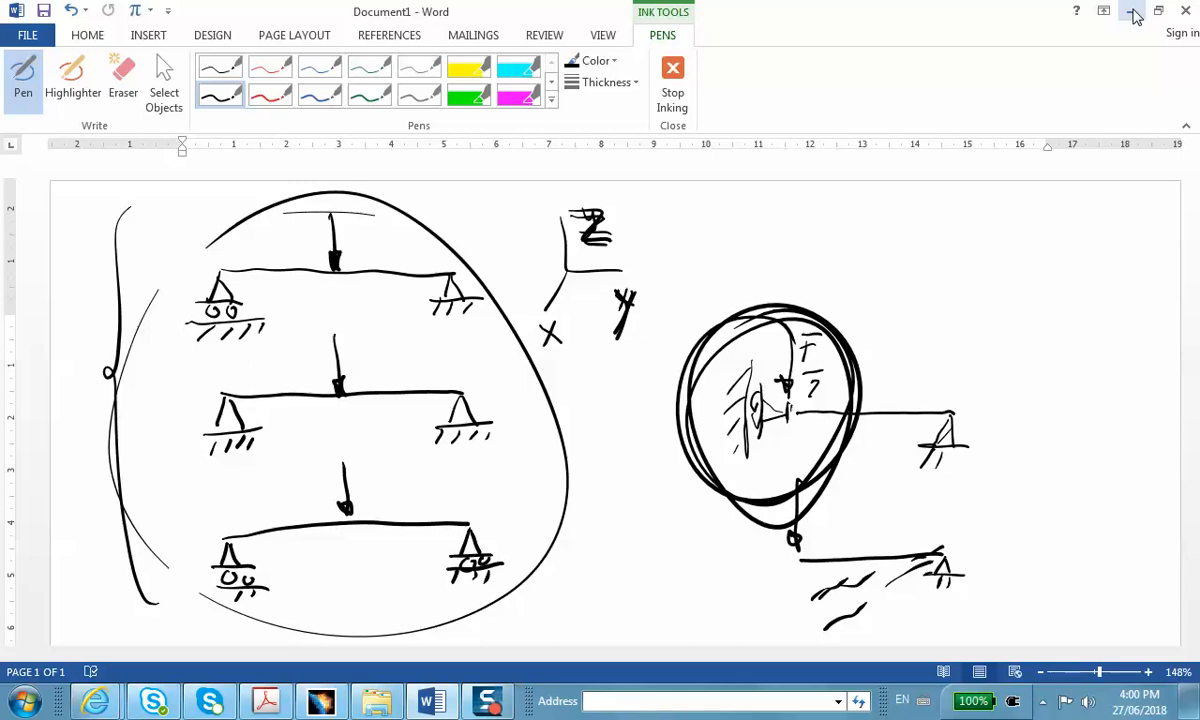
Switch to CATIA V5 and create a new part named Part1 with hybrid design enabled.
left_click(1133, 12)
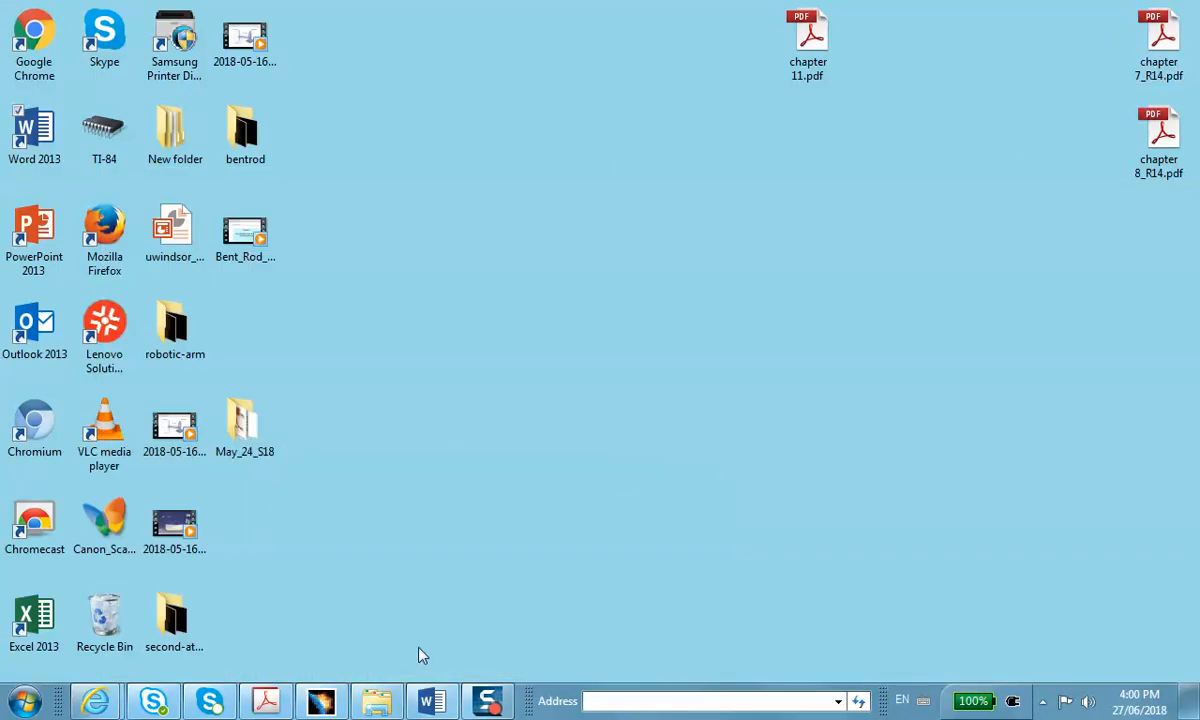
mouse_move(442, 698)
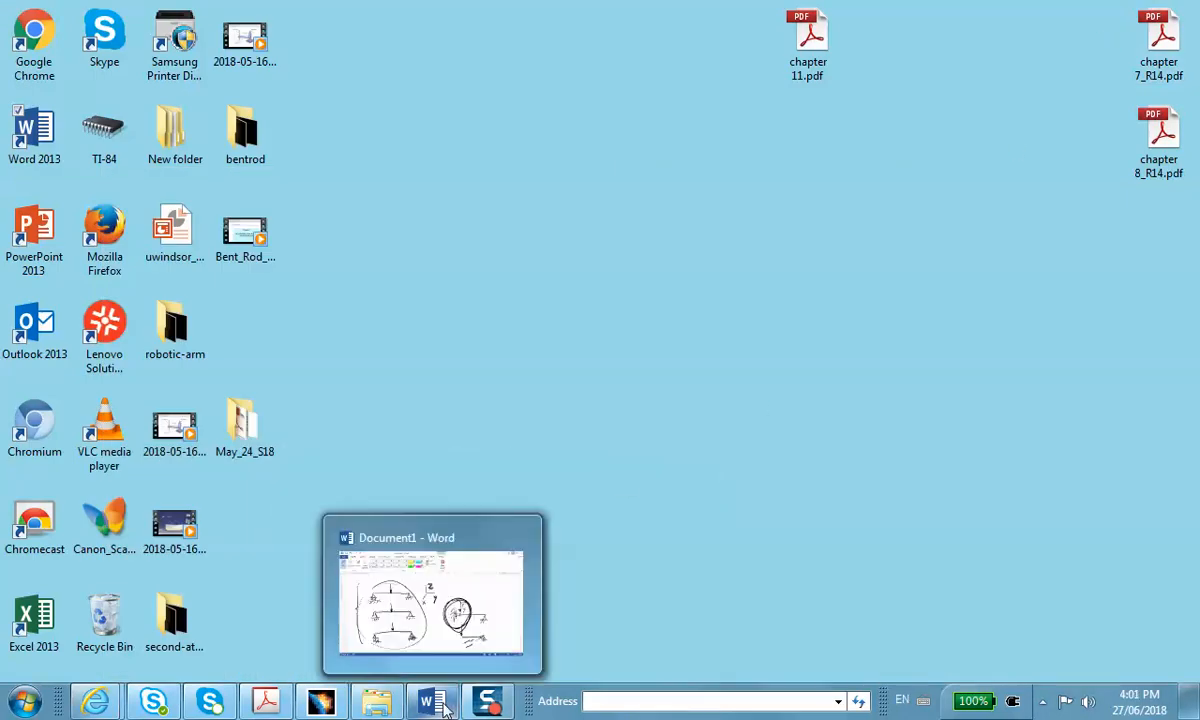
left_click(321, 700)
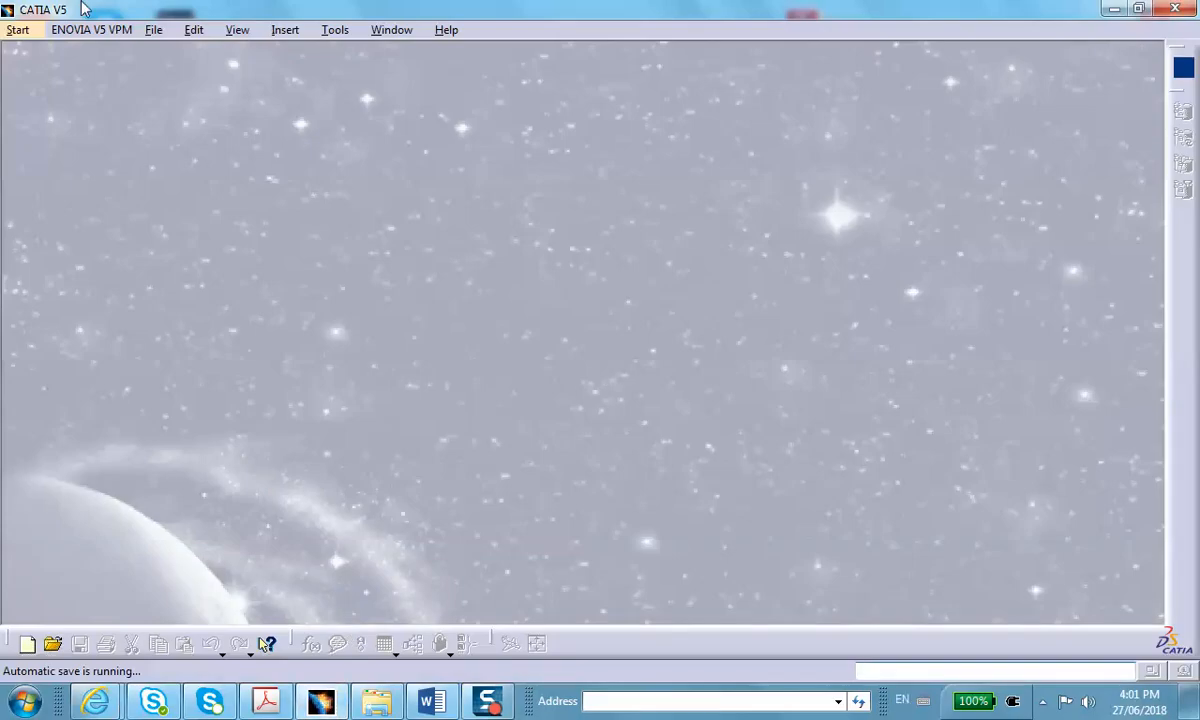
left_click(155, 37)
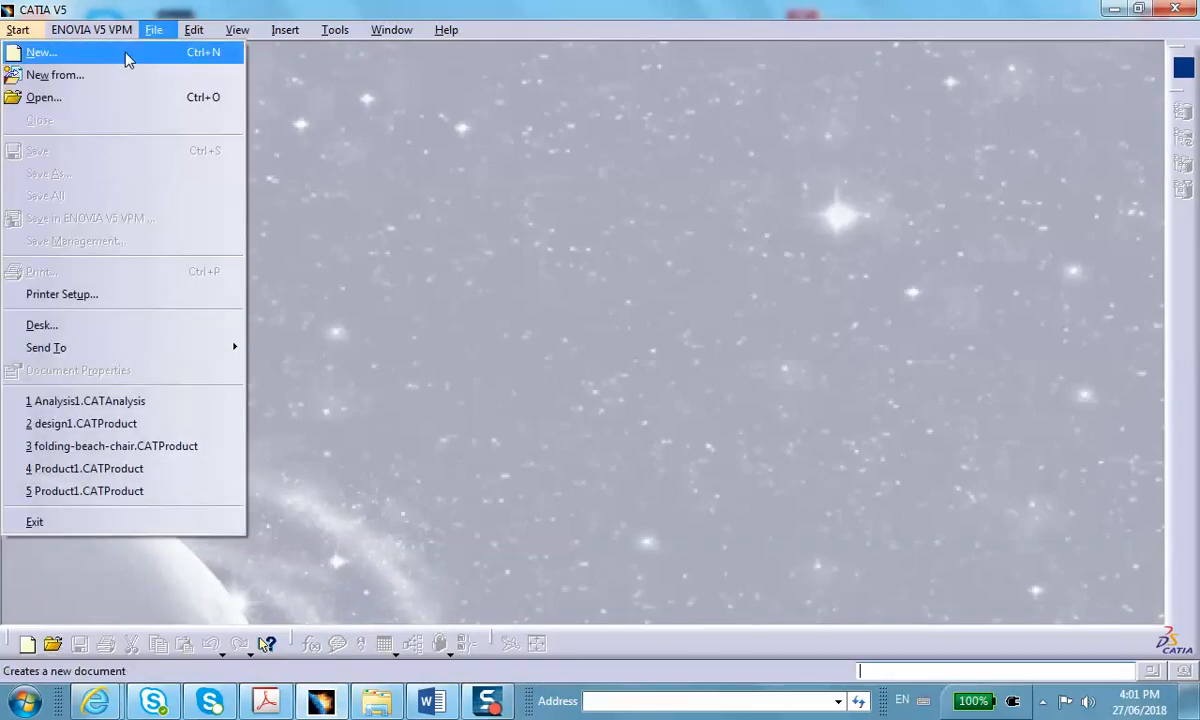
left_click(109, 53)
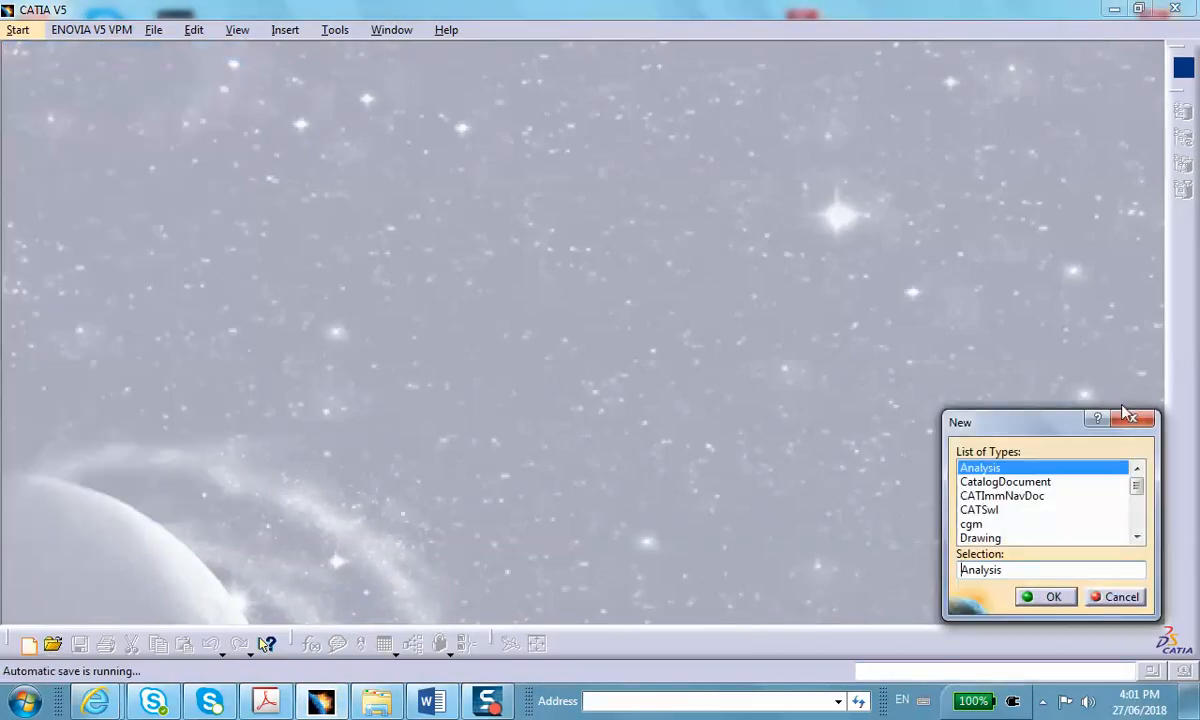
left_click(1136, 490)
left_click(1136, 537)
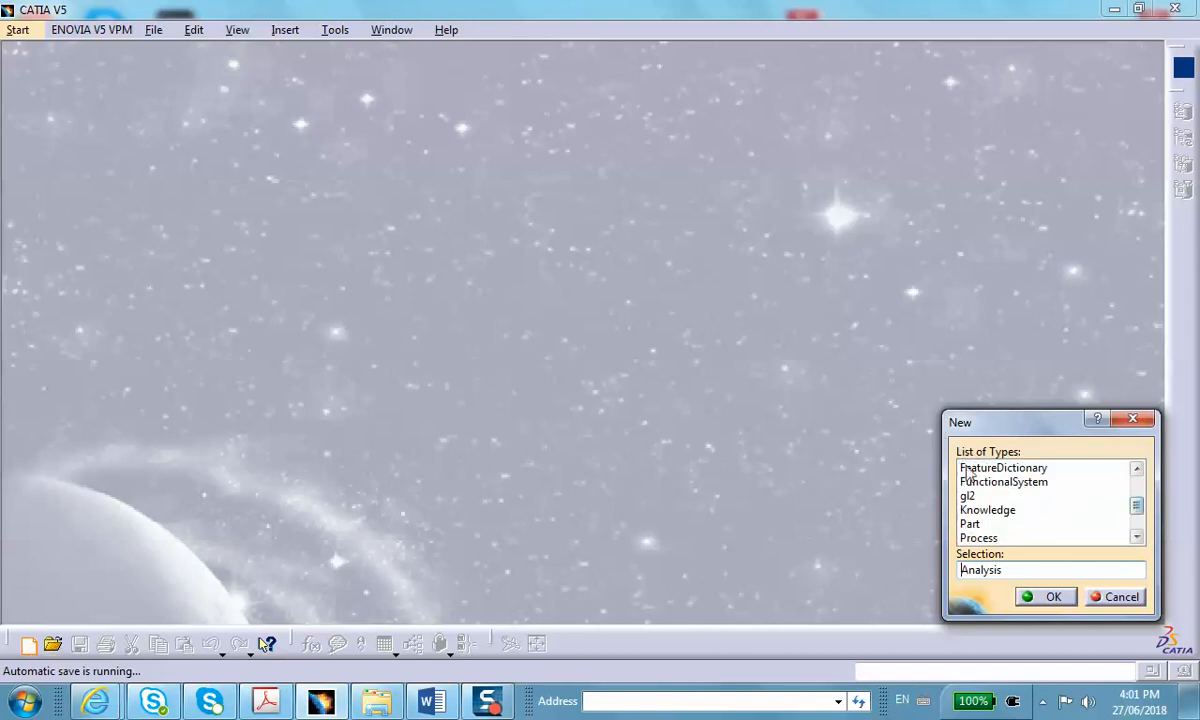
left_click(972, 524)
left_click(1052, 597)
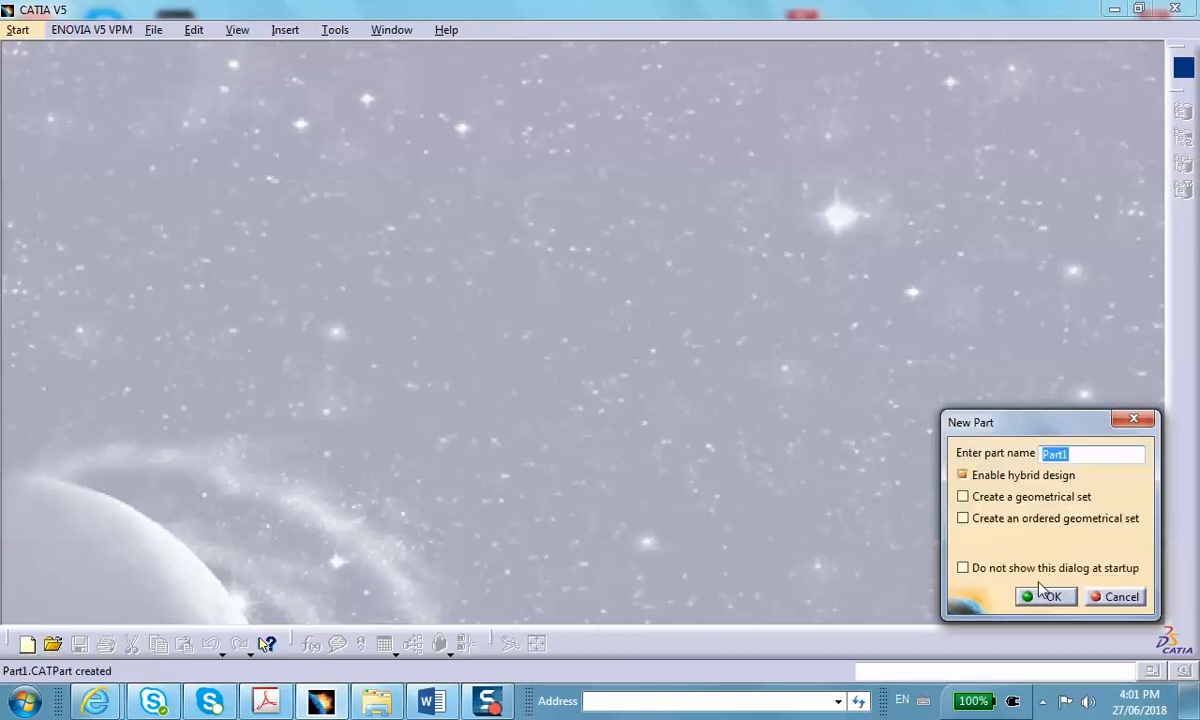
left_click(1045, 594)
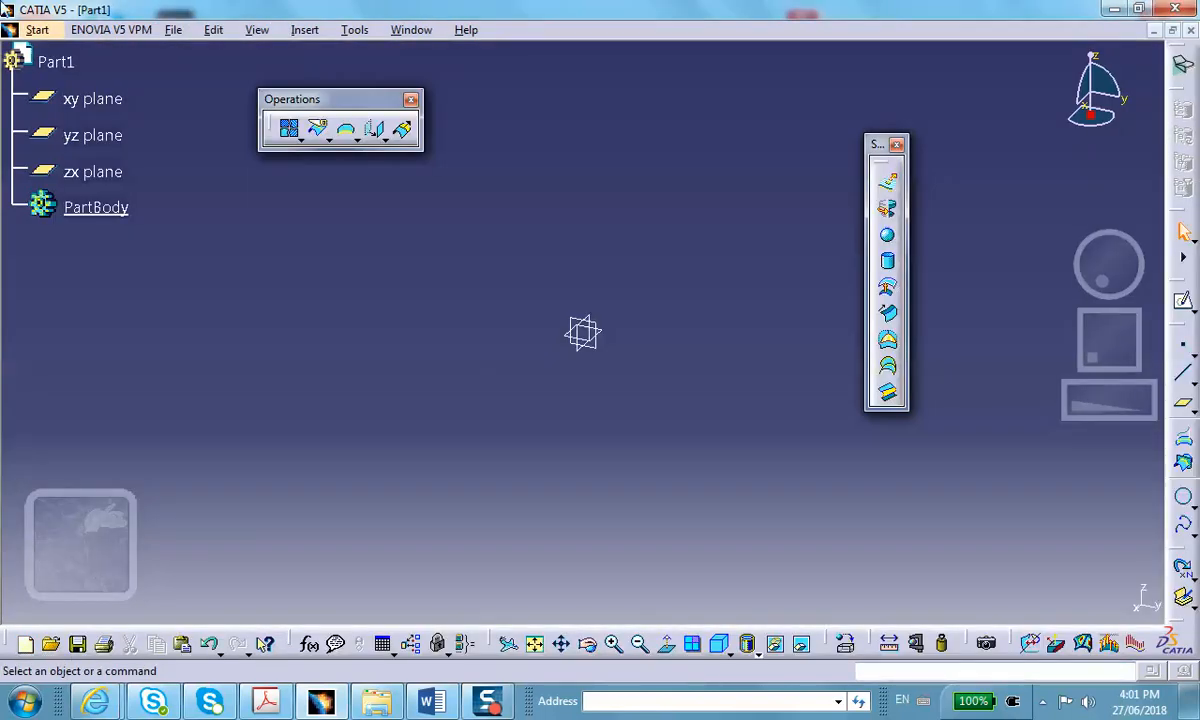
Switch to the Part Design workbench and start a sketch on the yz plane.
left_click(37, 30)
mouse_move(80, 75)
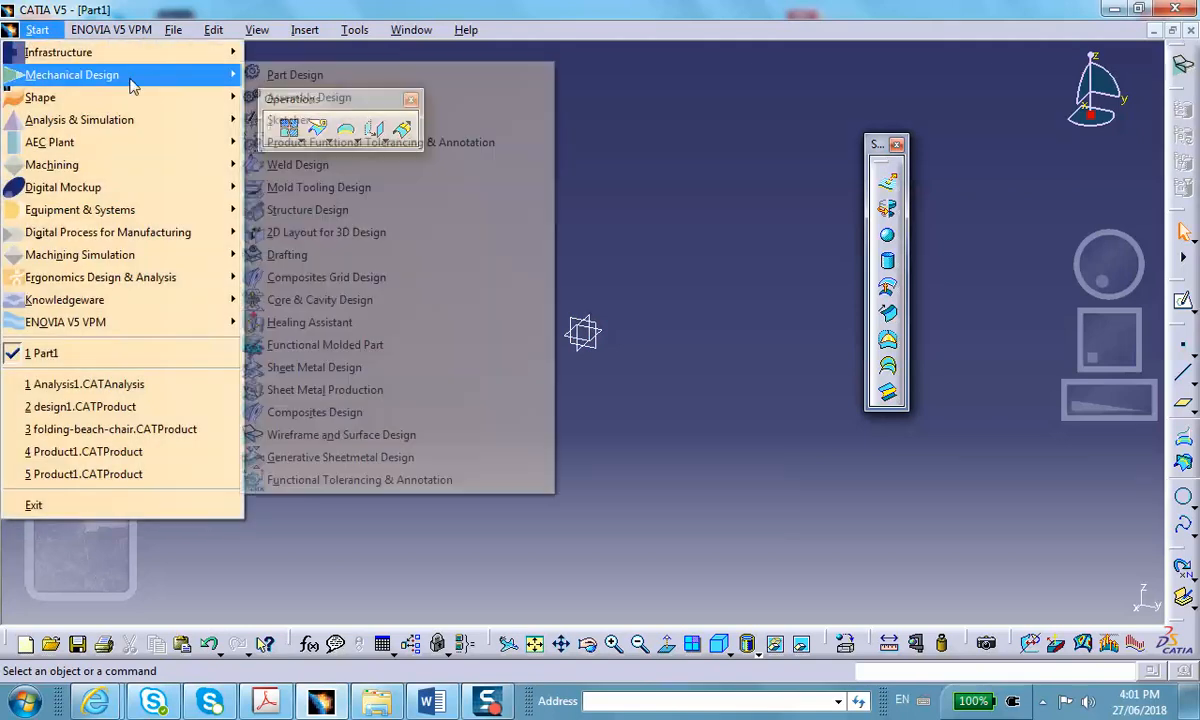
left_click(283, 78)
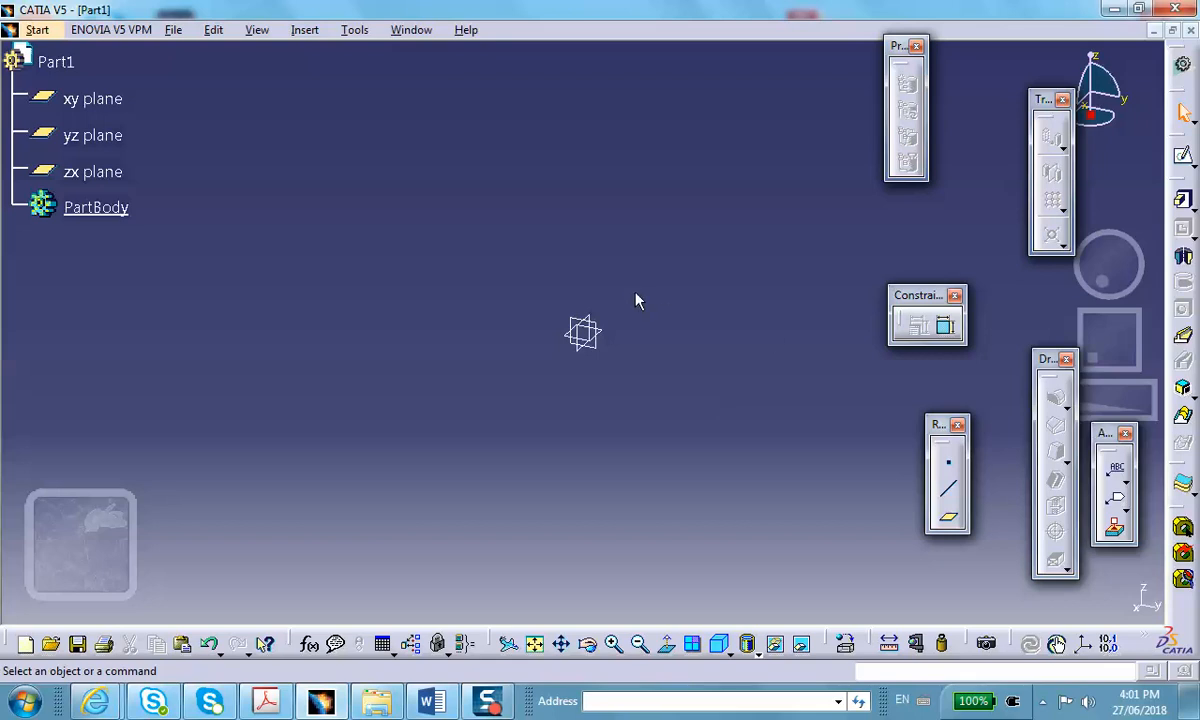
left_click(596, 333)
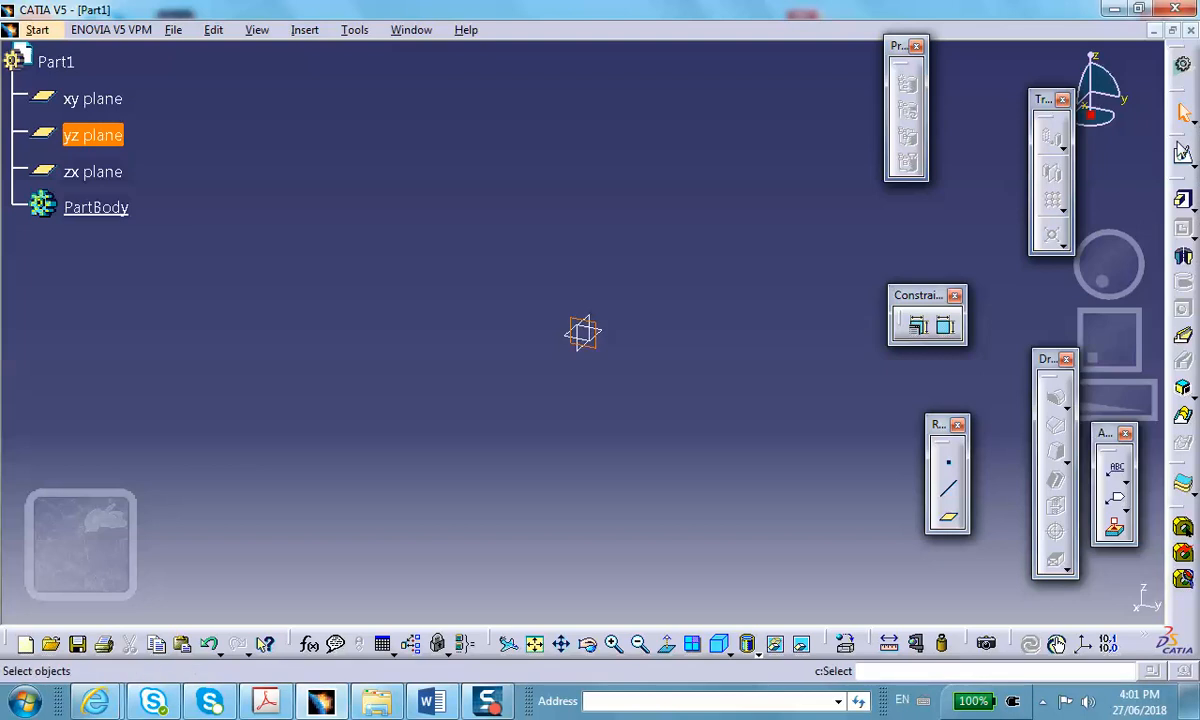
left_click(1183, 155)
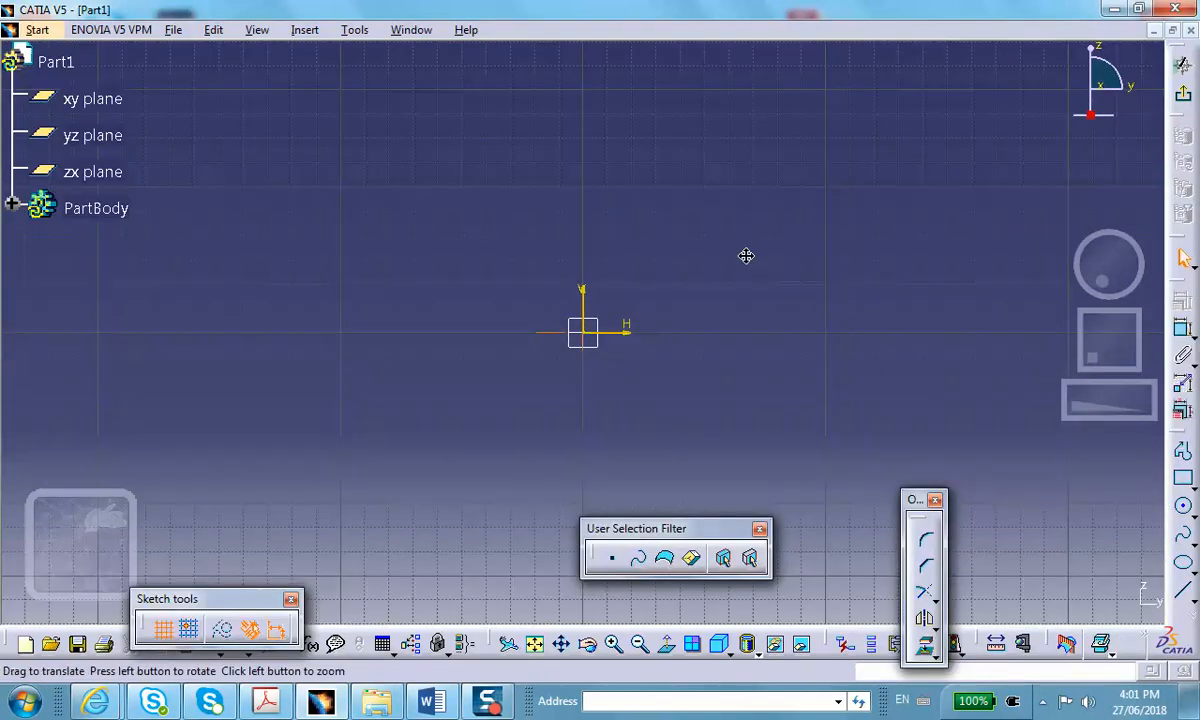
Sketch a horizontal line above and to the right of the sketch origin.
middle_click_drag(745, 255, 619, 303)
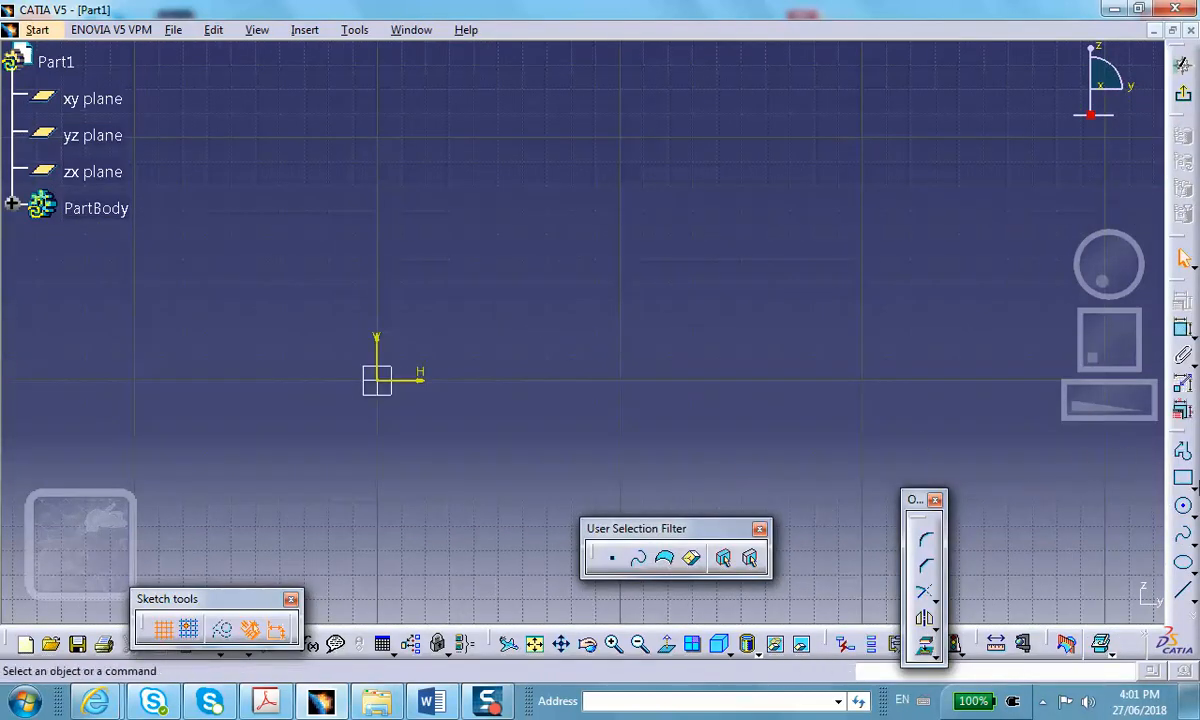
left_click(1183, 590)
left_click(502, 305)
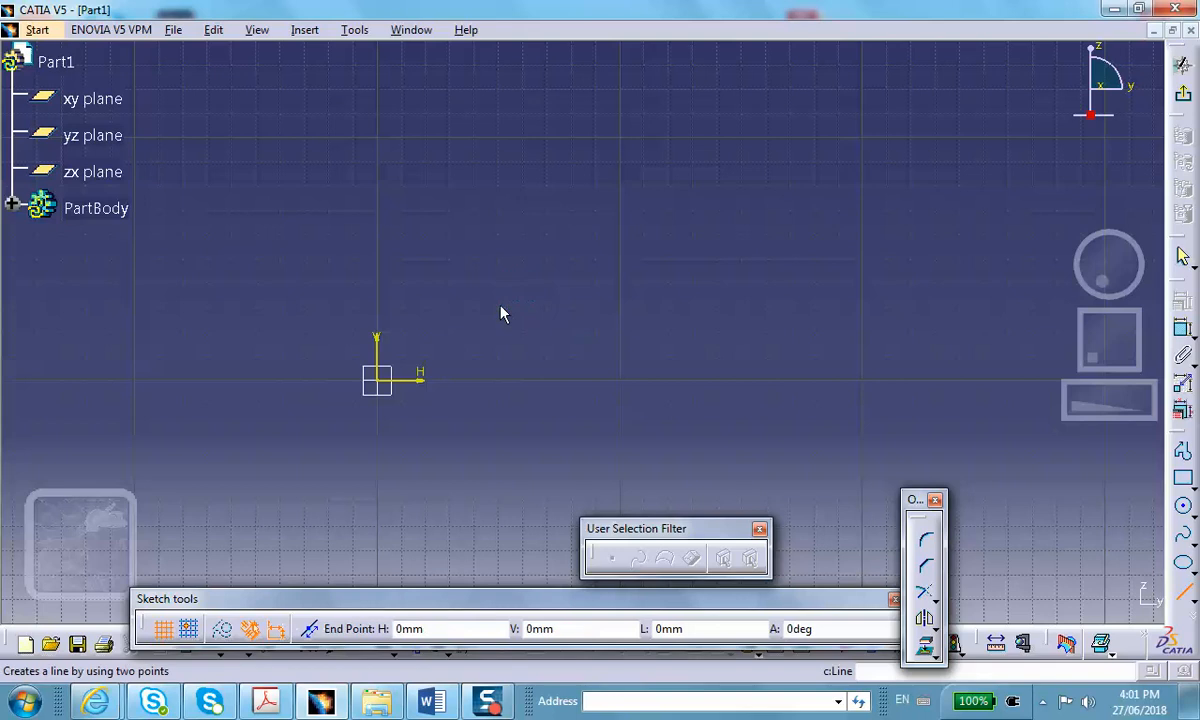
left_click(870, 308)
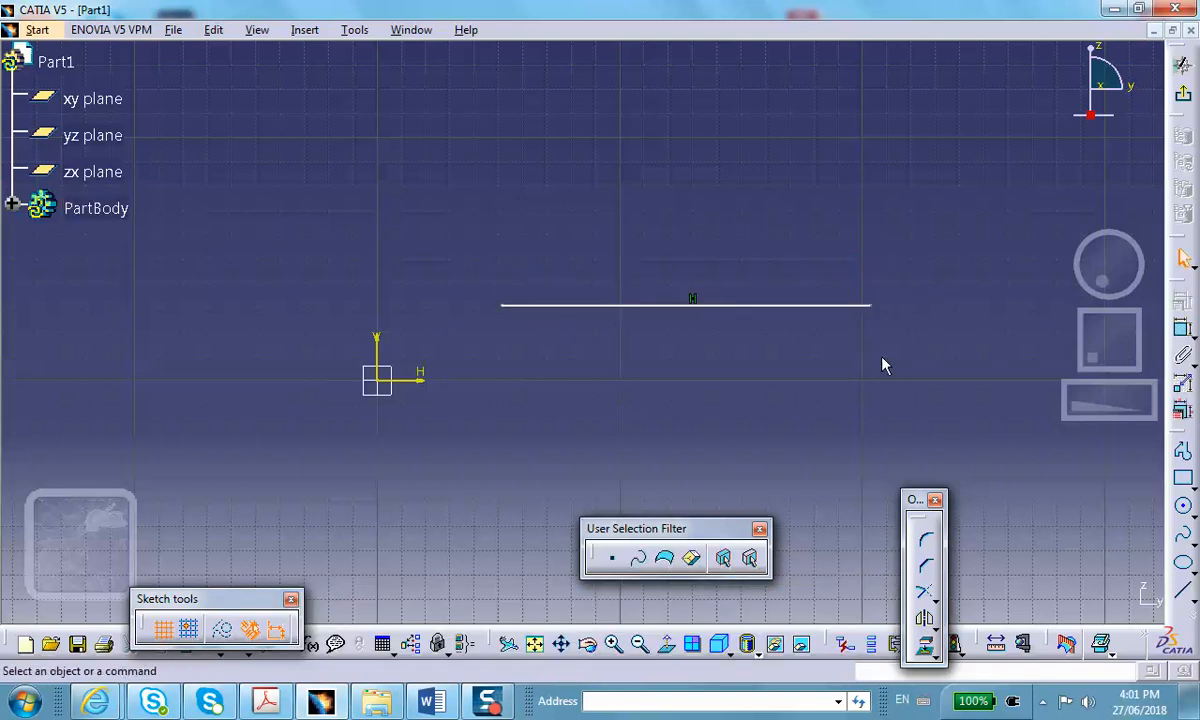
left_click(509, 305)
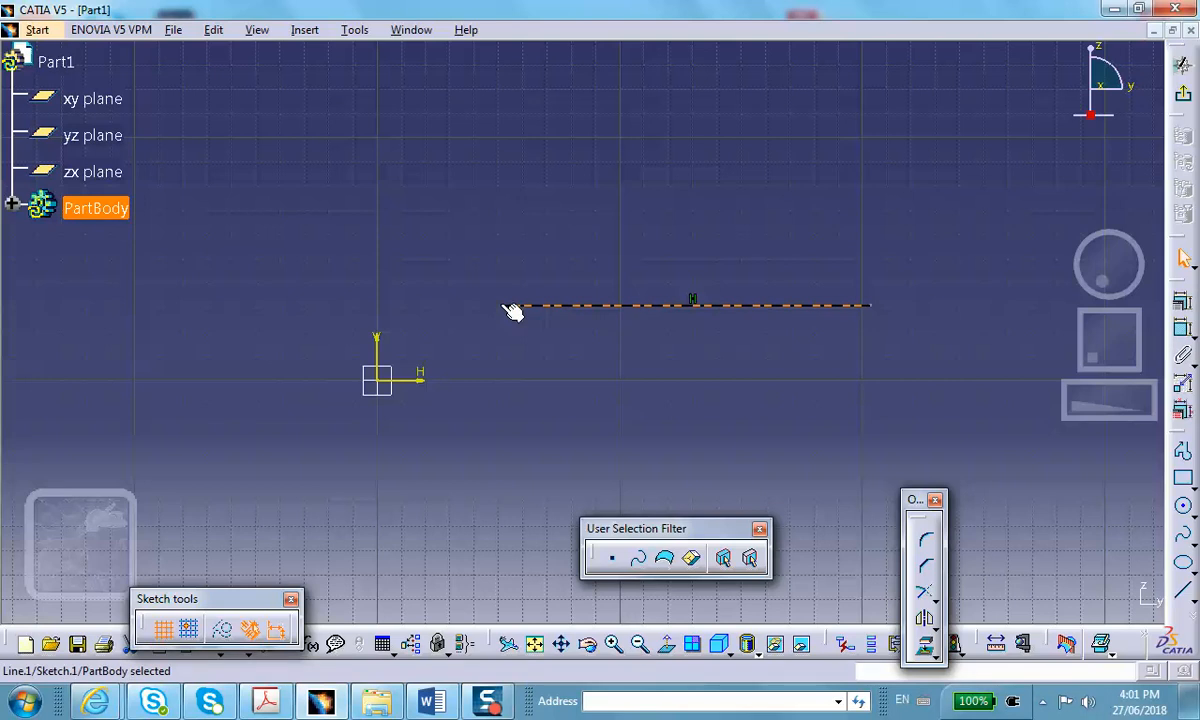
left_click(392, 380, "ctrl")
left_click(518, 372)
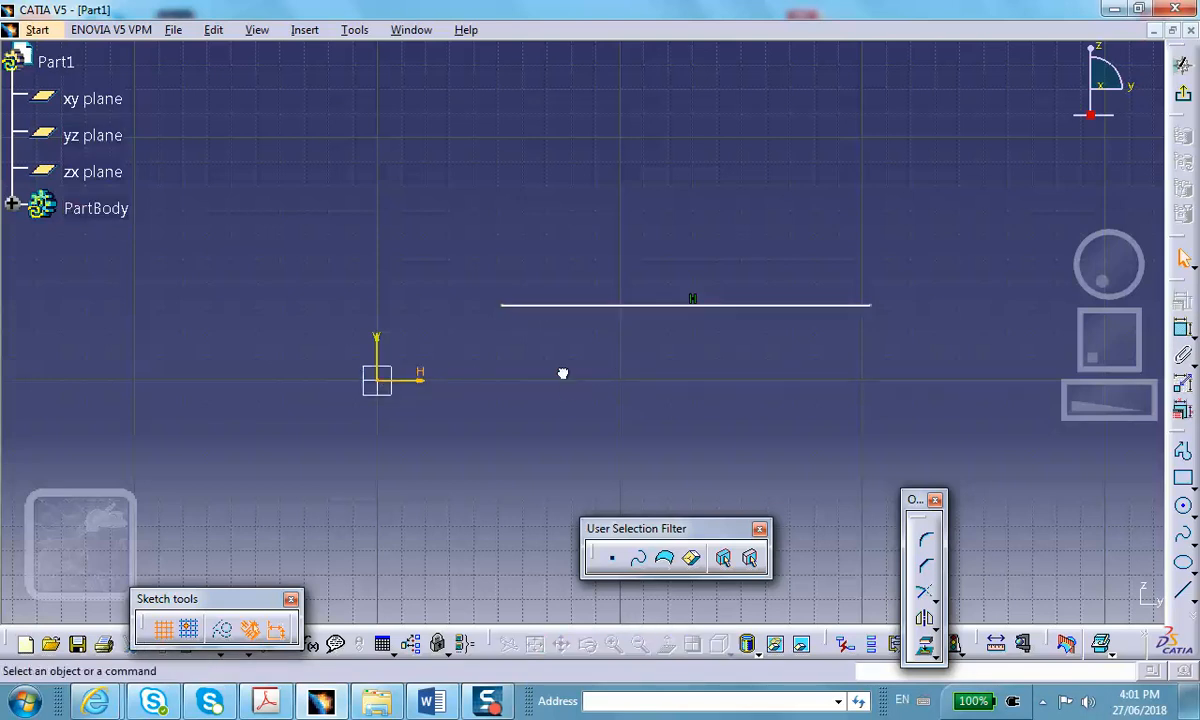
left_click(509, 310)
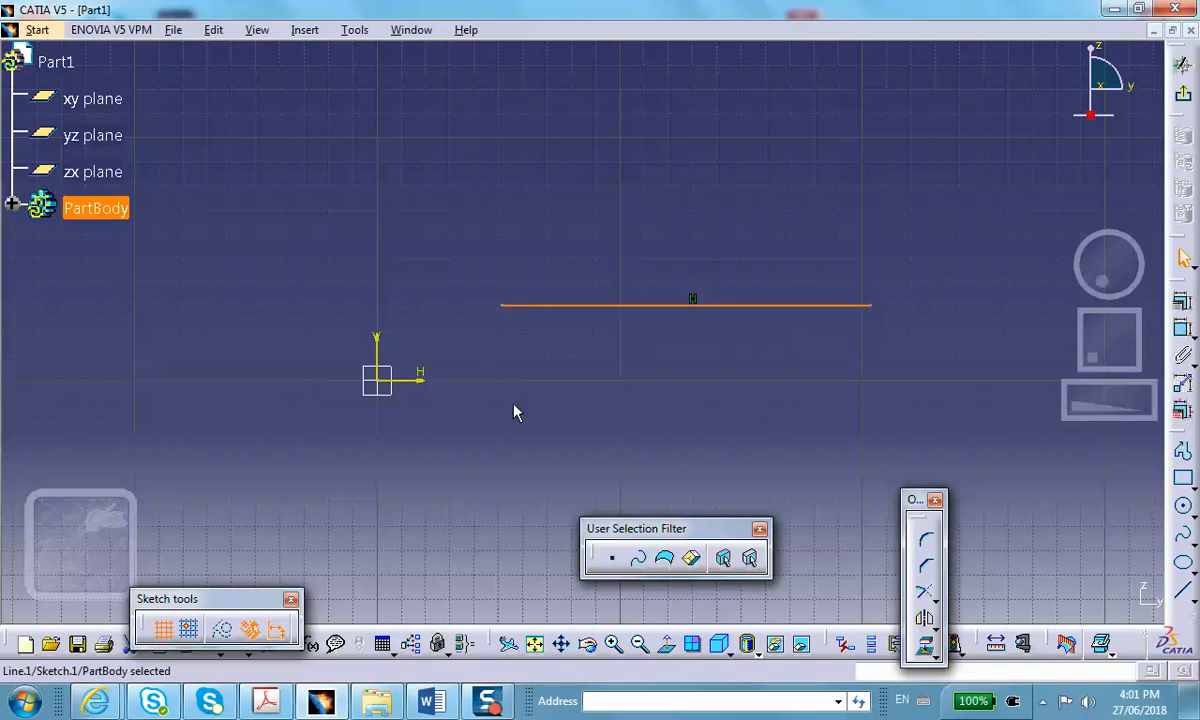
left_click(530, 371)
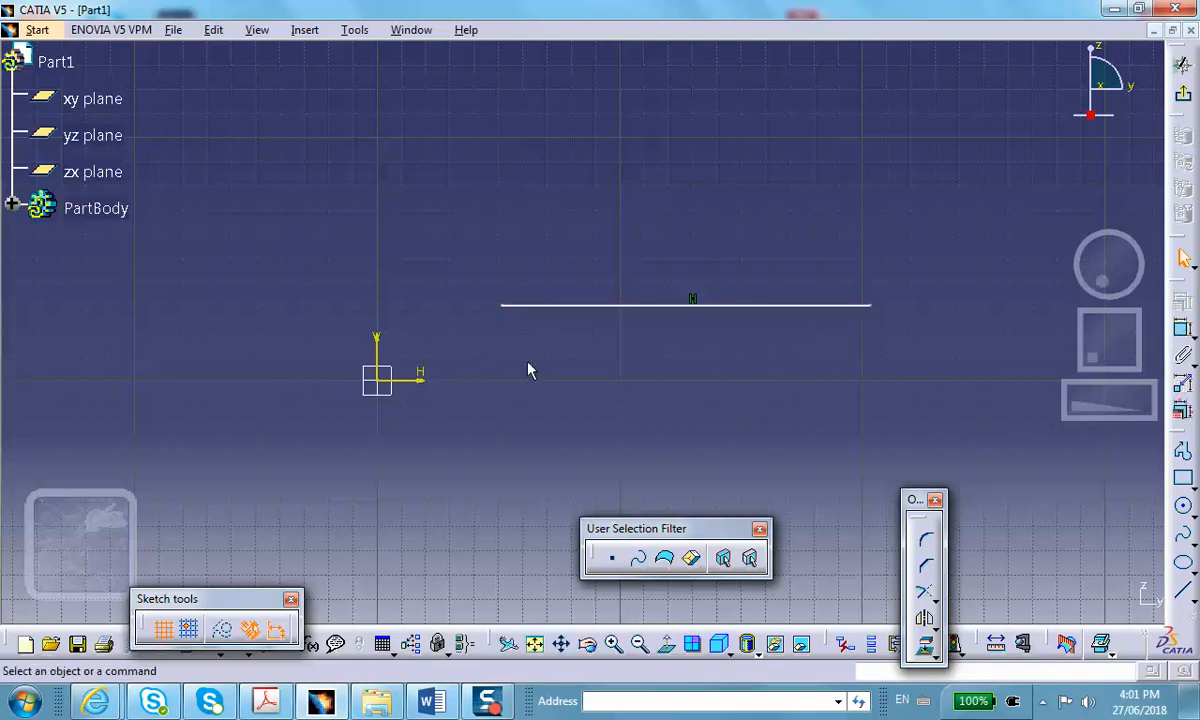
Constrain the horizontal line to be coincident with the sketch origin.
left_click(509, 308)
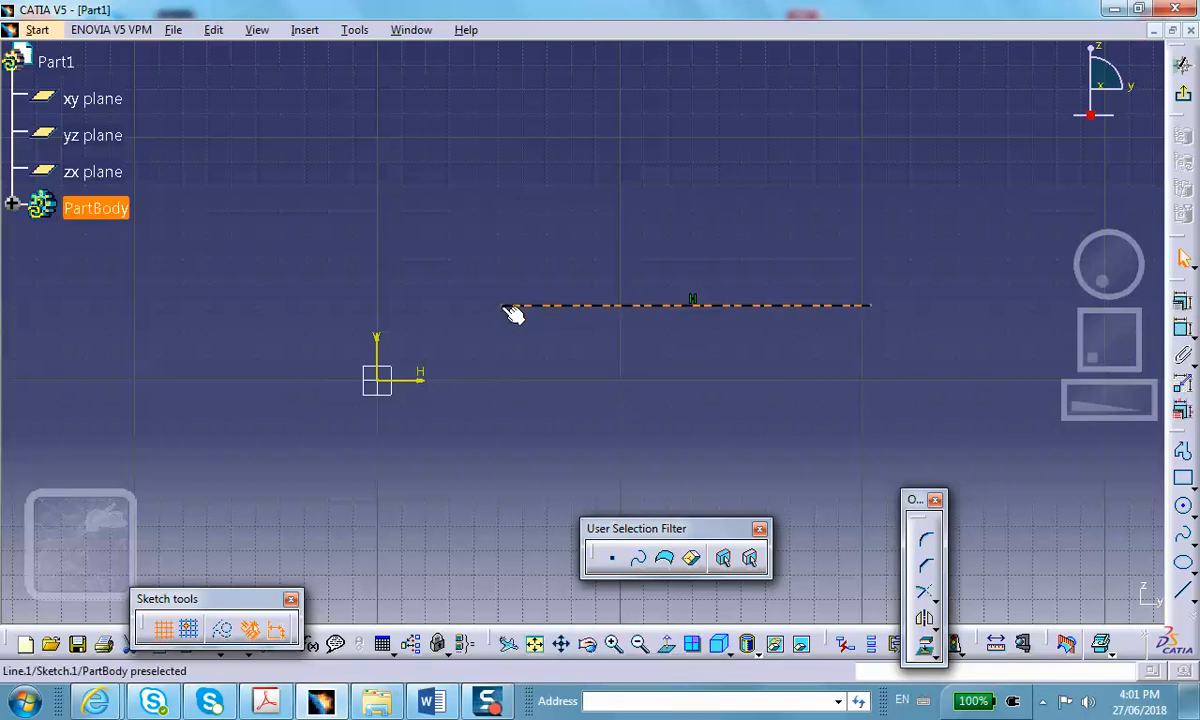
left_click(386, 386, "ctrl")
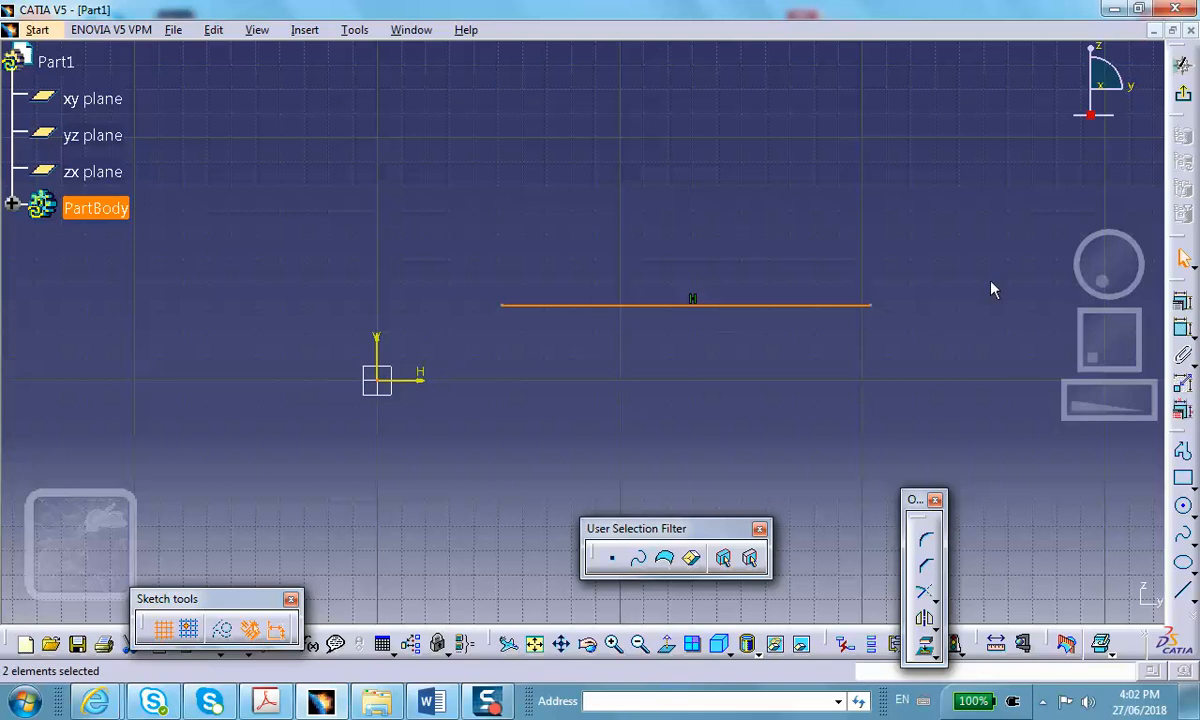
left_click(1183, 305)
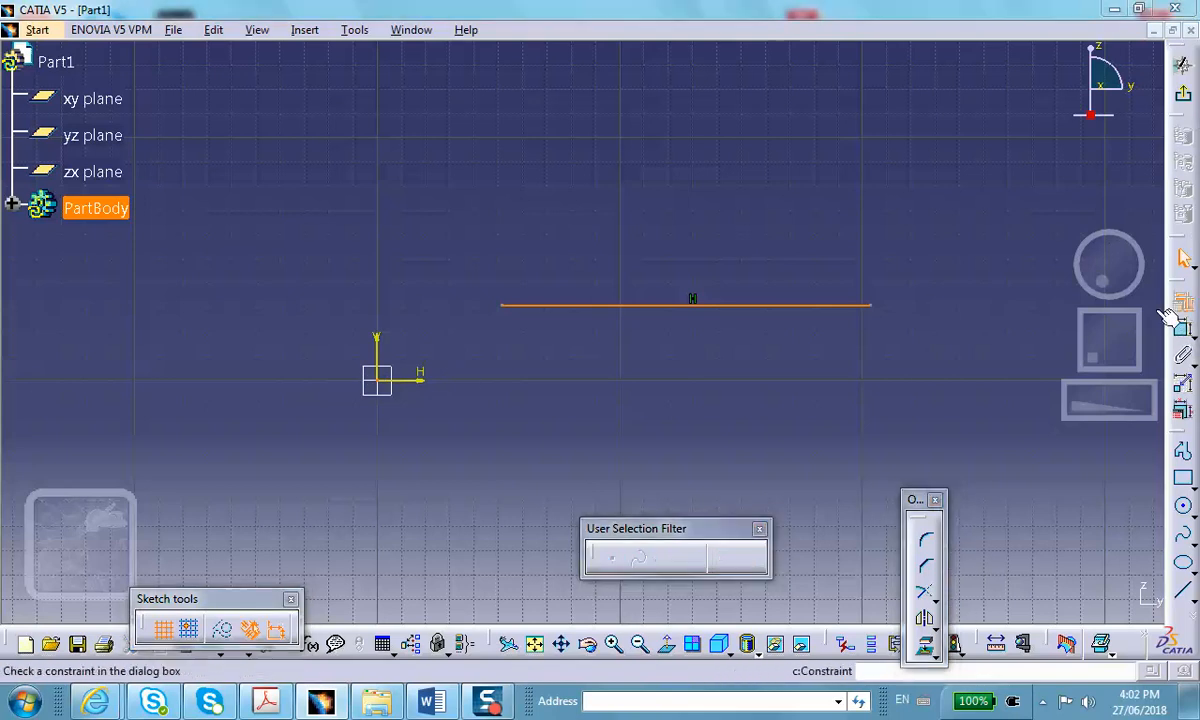
left_click(1061, 416)
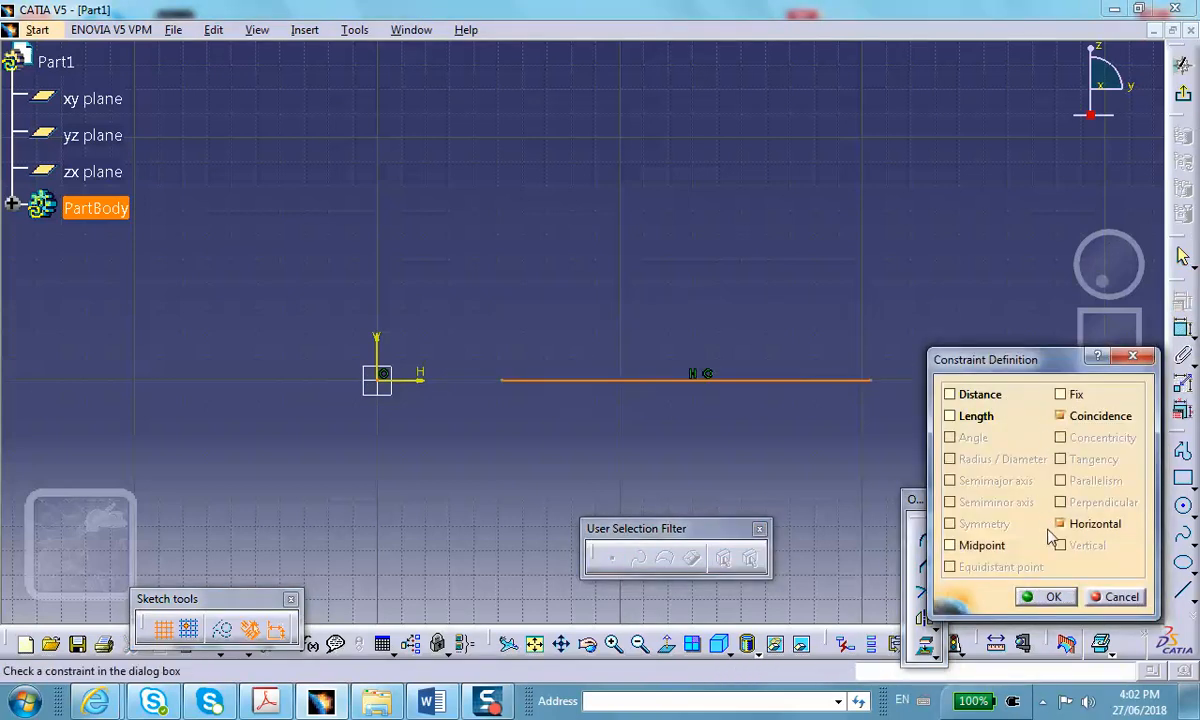
left_click(1055, 597)
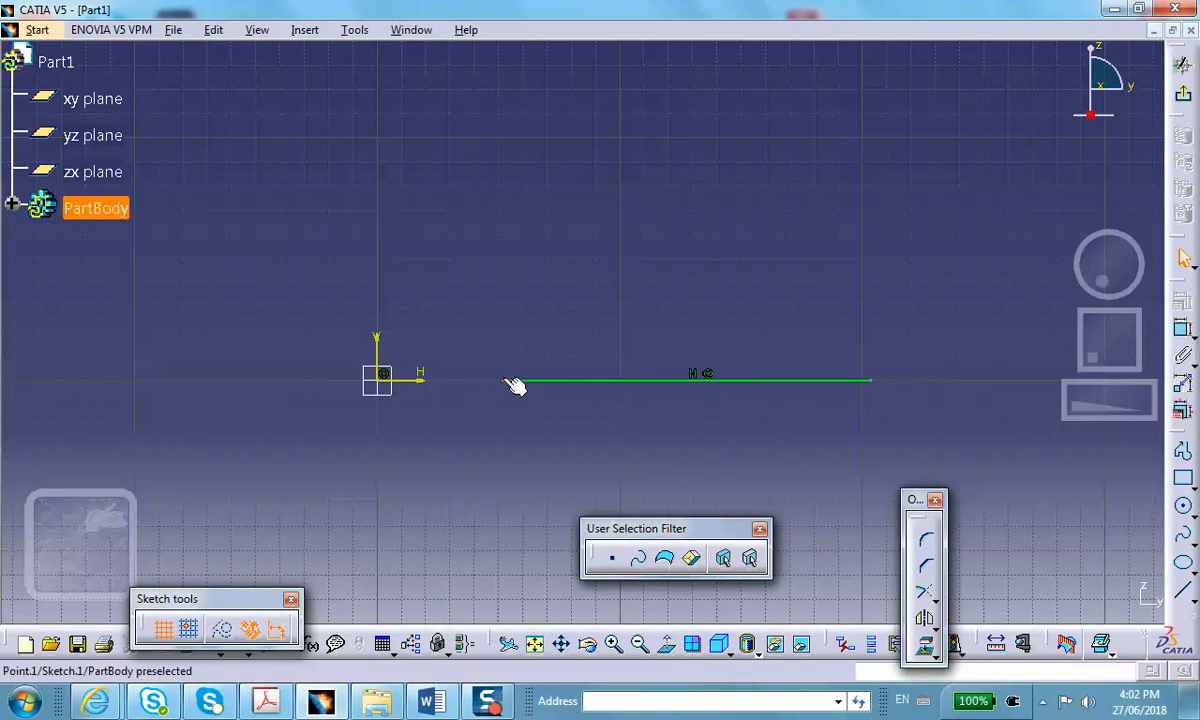
Add a coincidence constraint between the line's left endpoint and the sketch origin.
left_click(383, 377)
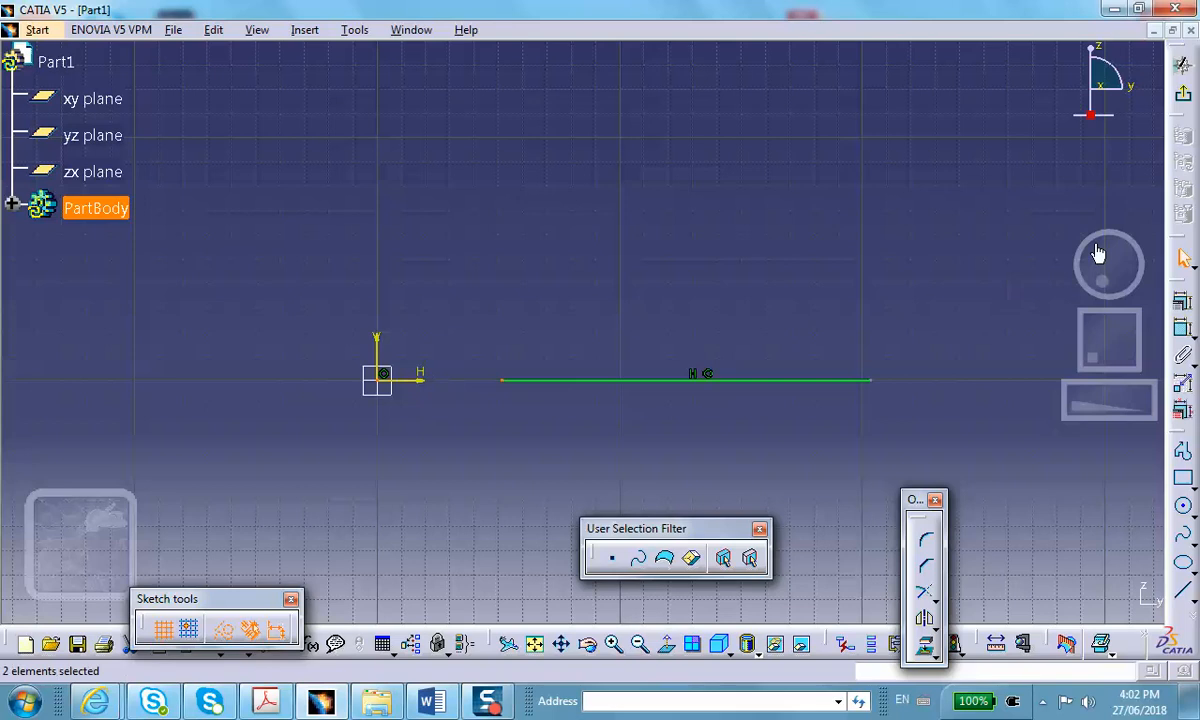
left_click(845, 644)
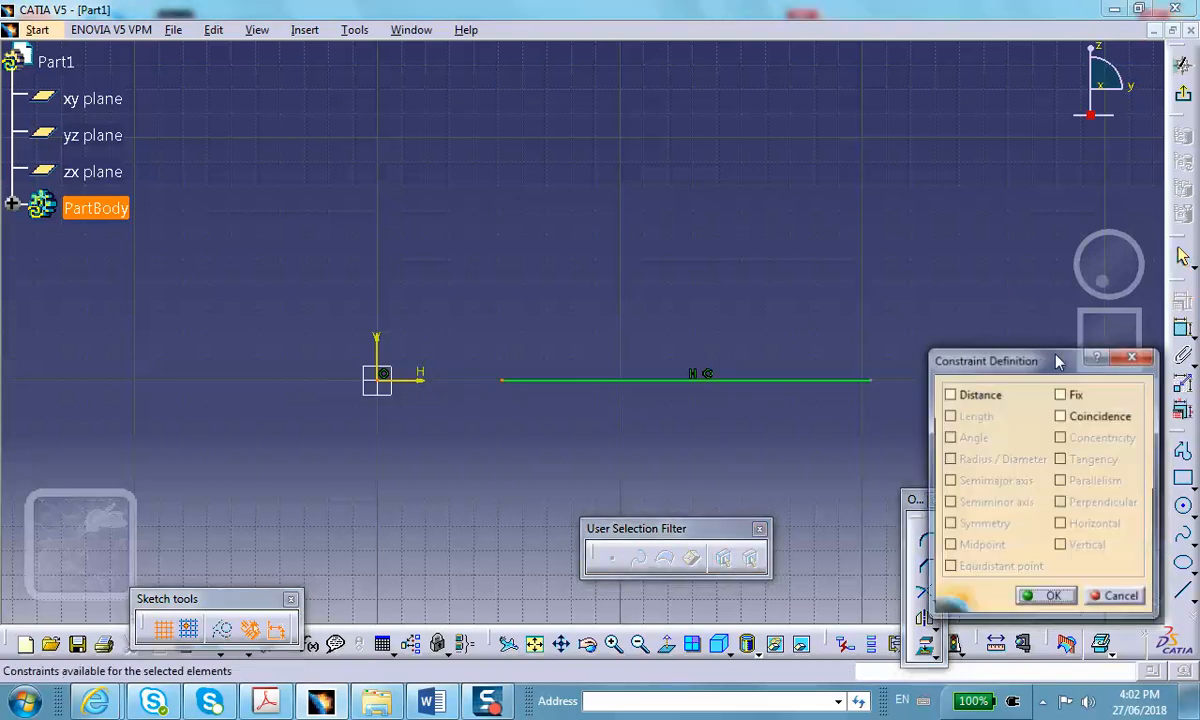
left_click(1062, 417)
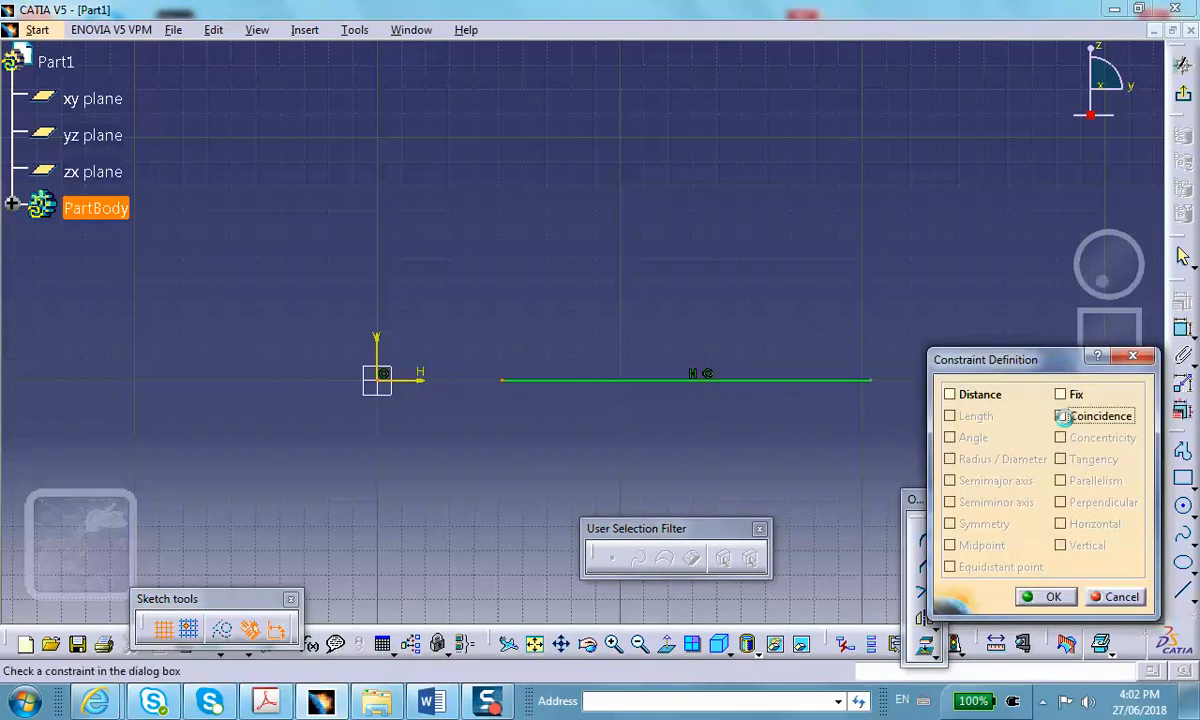
left_click(1053, 596)
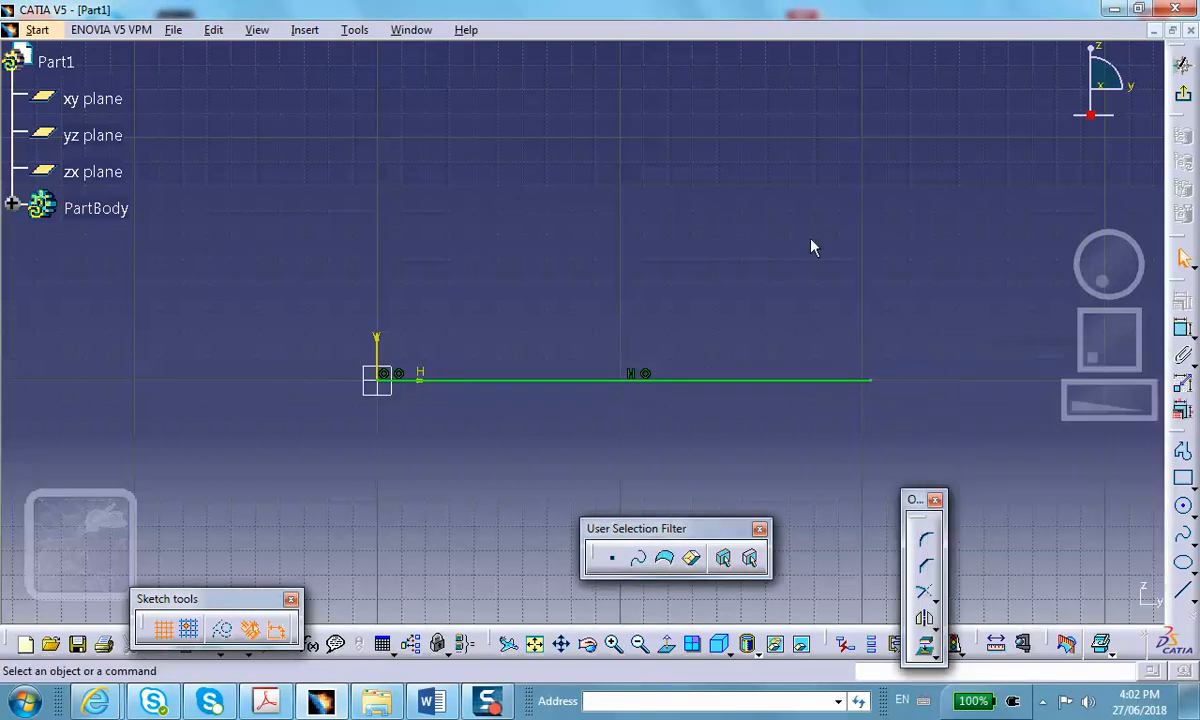
Dimension the line's length above it and set the value to 10in.
left_click(1183, 329)
left_click(600, 391)
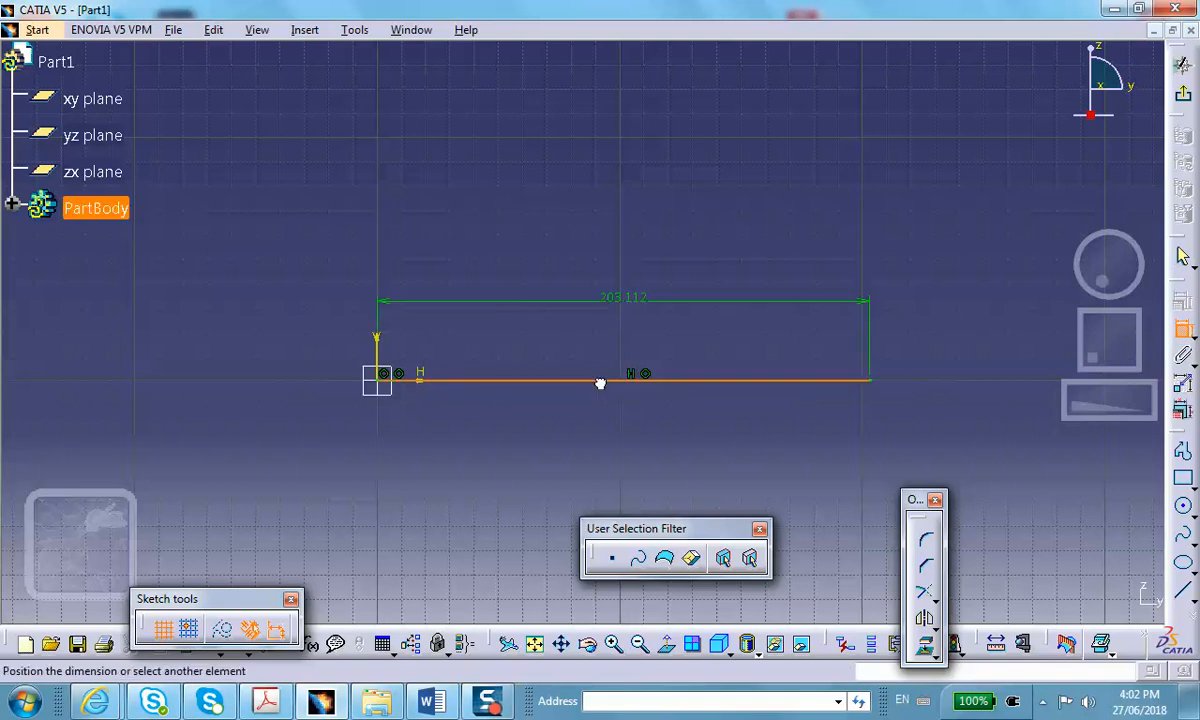
left_click(613, 292)
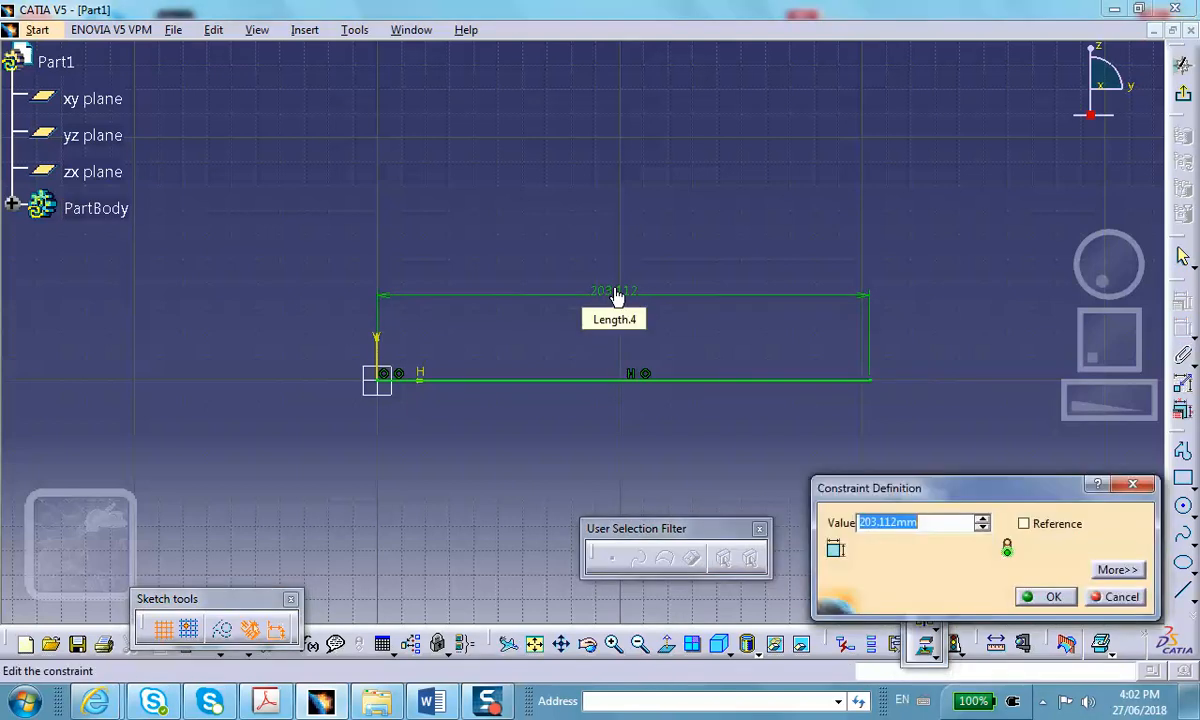
type("10in")
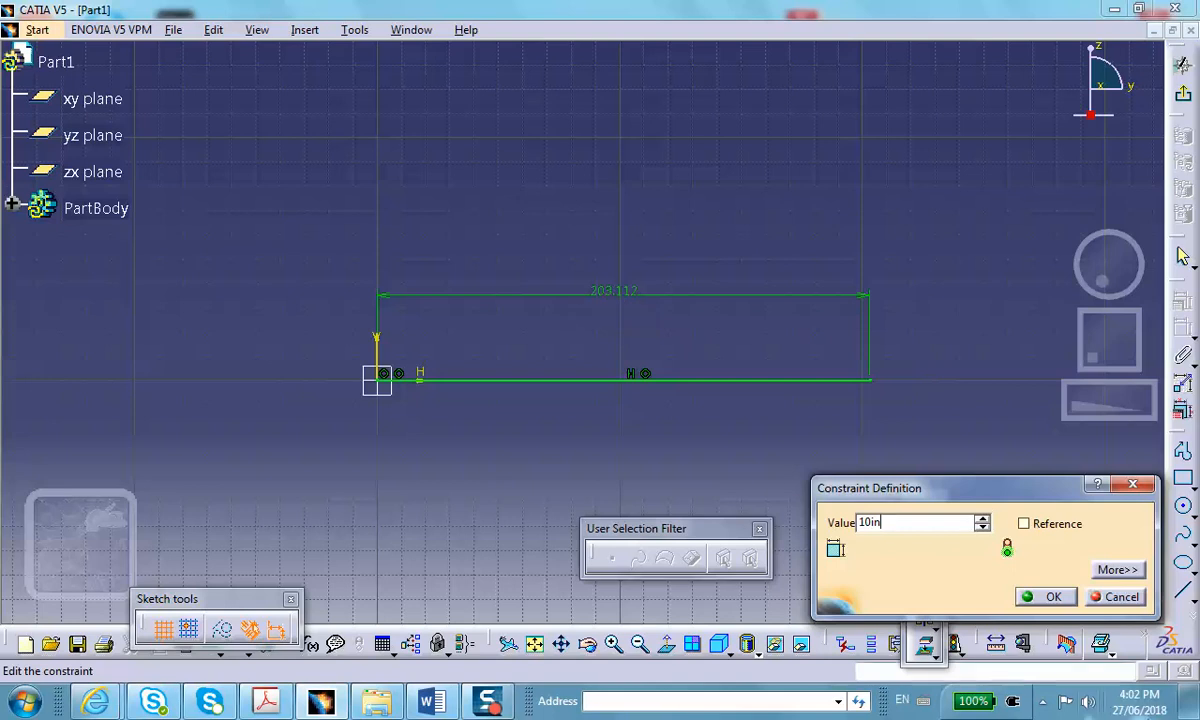
left_click(1053, 596)
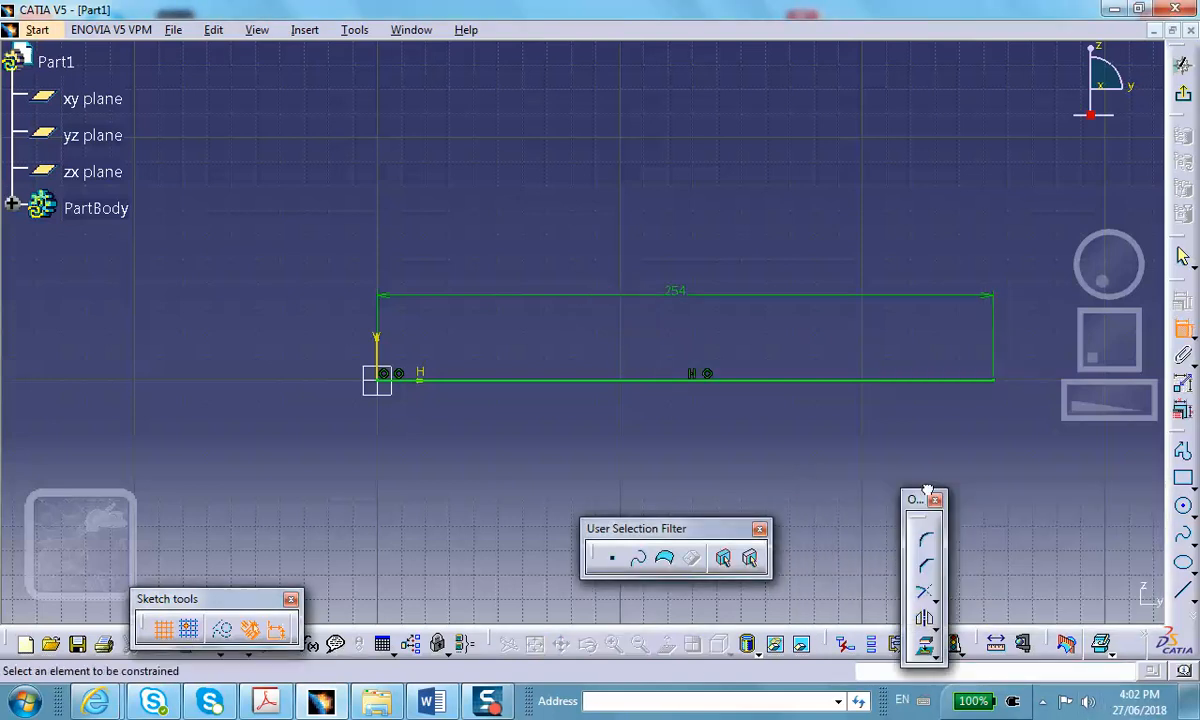
Exit the sketch and switch to the Wireframe and Surface Design workbench.
left_click(1185, 97)
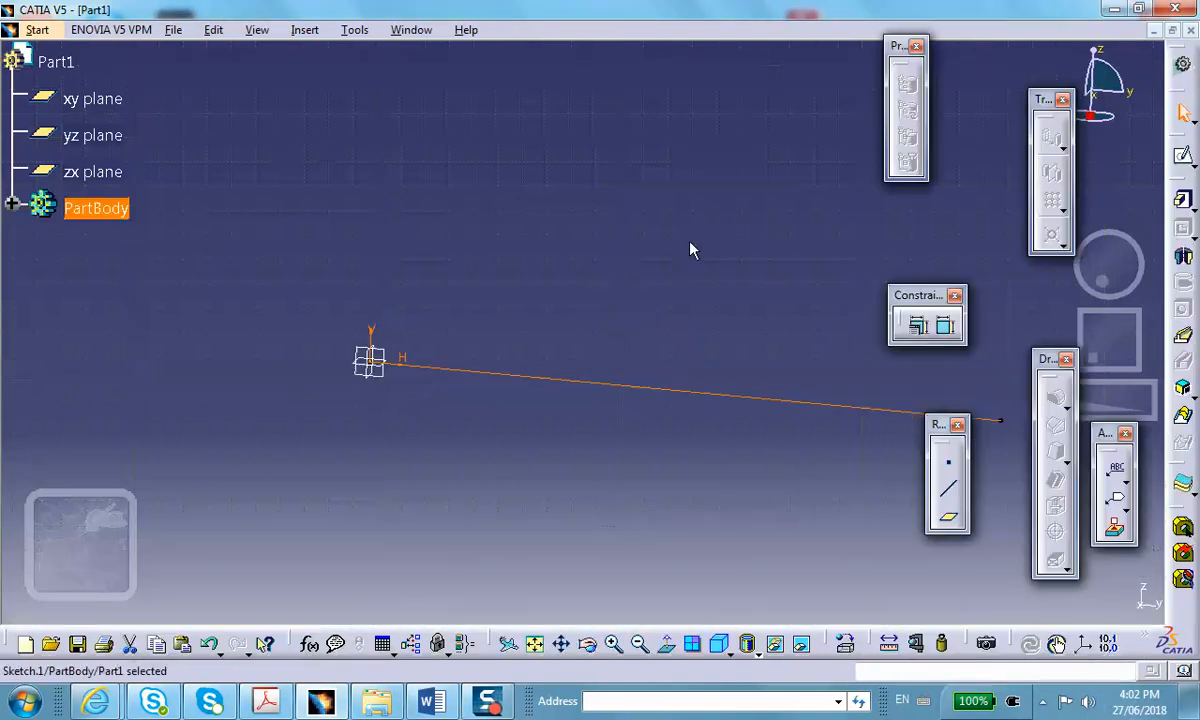
mouse_move(672, 236)
middle_mouse_down()
mouse_move(573, 171)
mouse_move(506, 149)
middle_mouse_up()
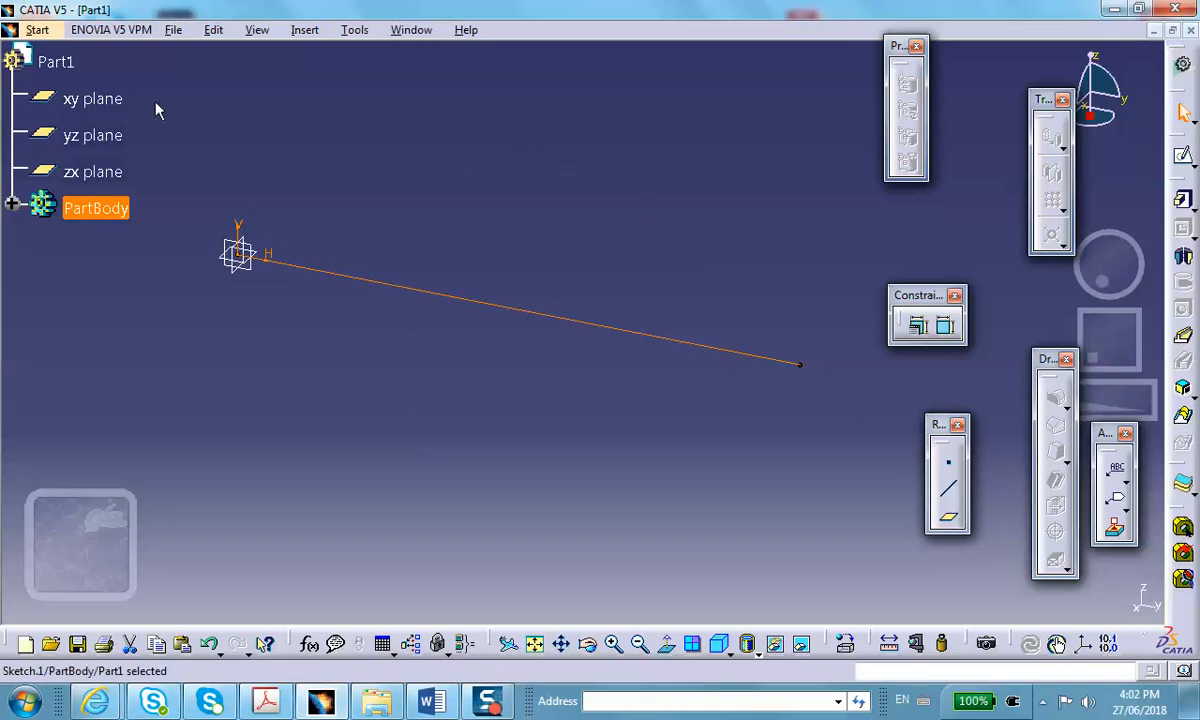
left_click(37, 30)
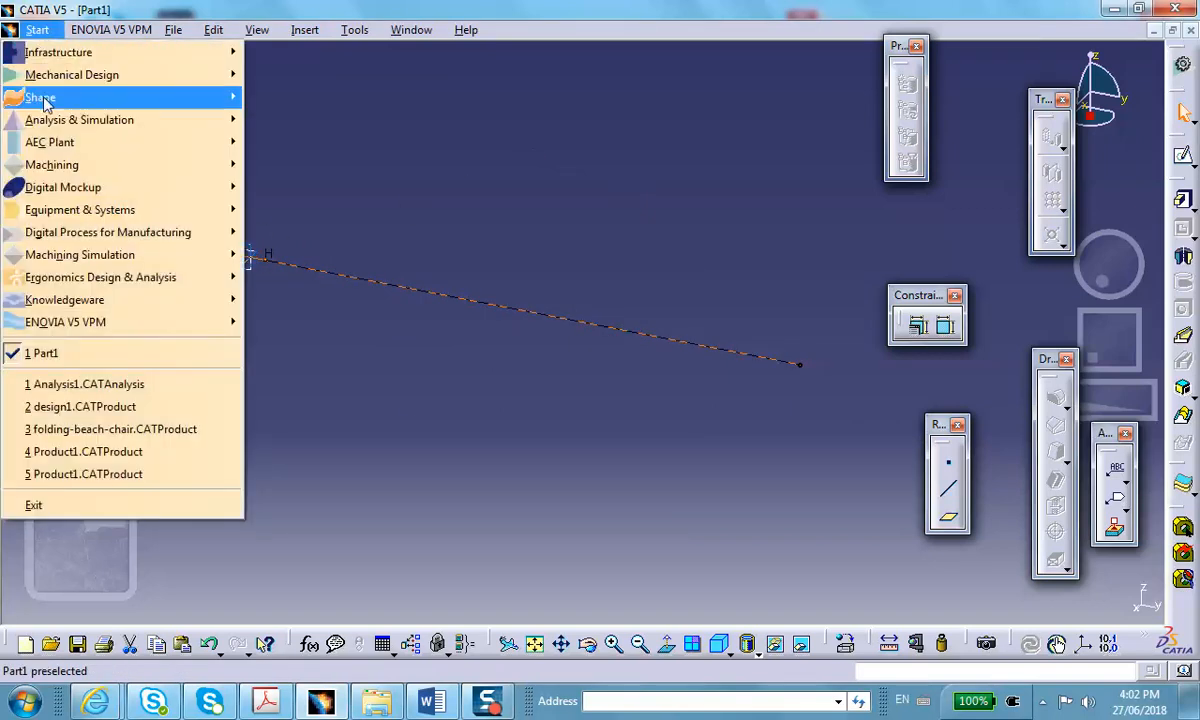
mouse_move(72, 77)
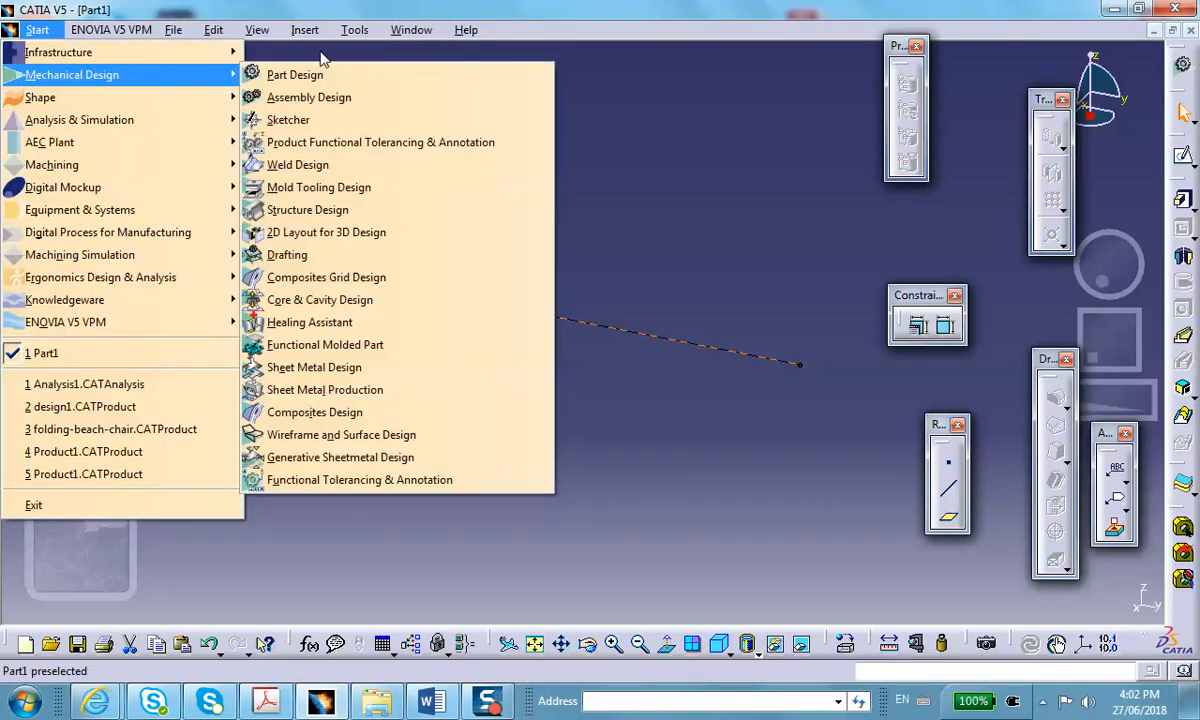
left_click(400, 435)
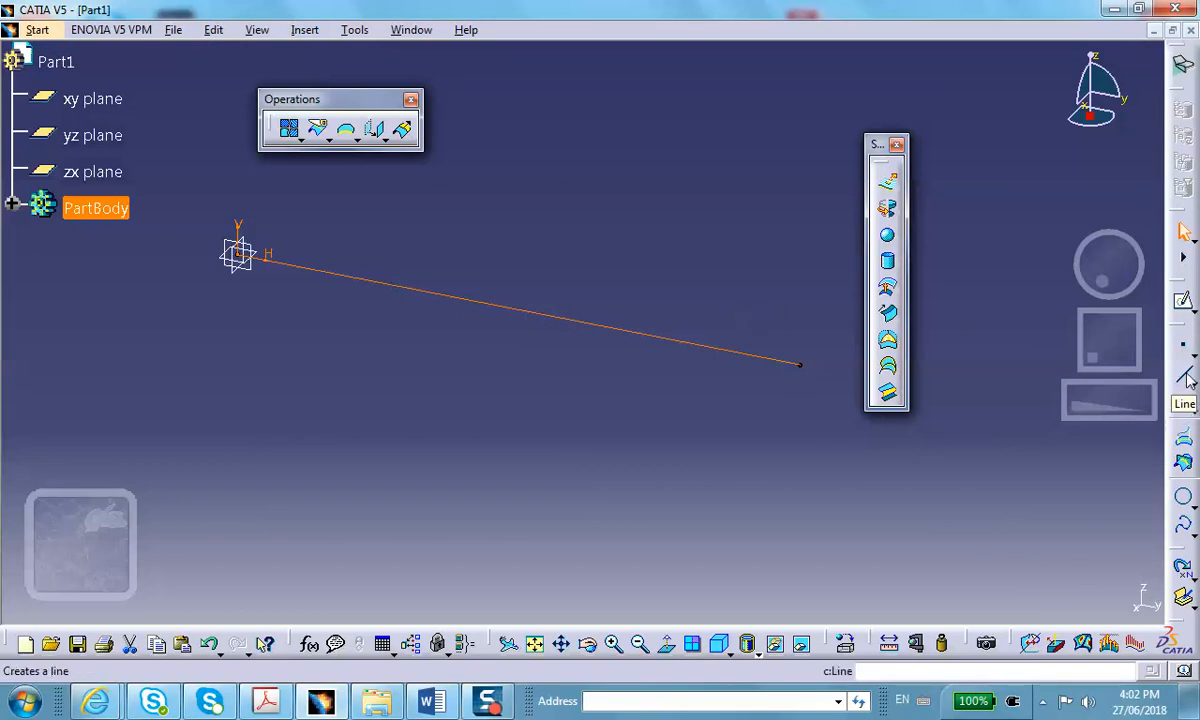
Create a Join from the sketched line, keeping Check connexity and the 0.001mm merging distance.
left_click(290, 130)
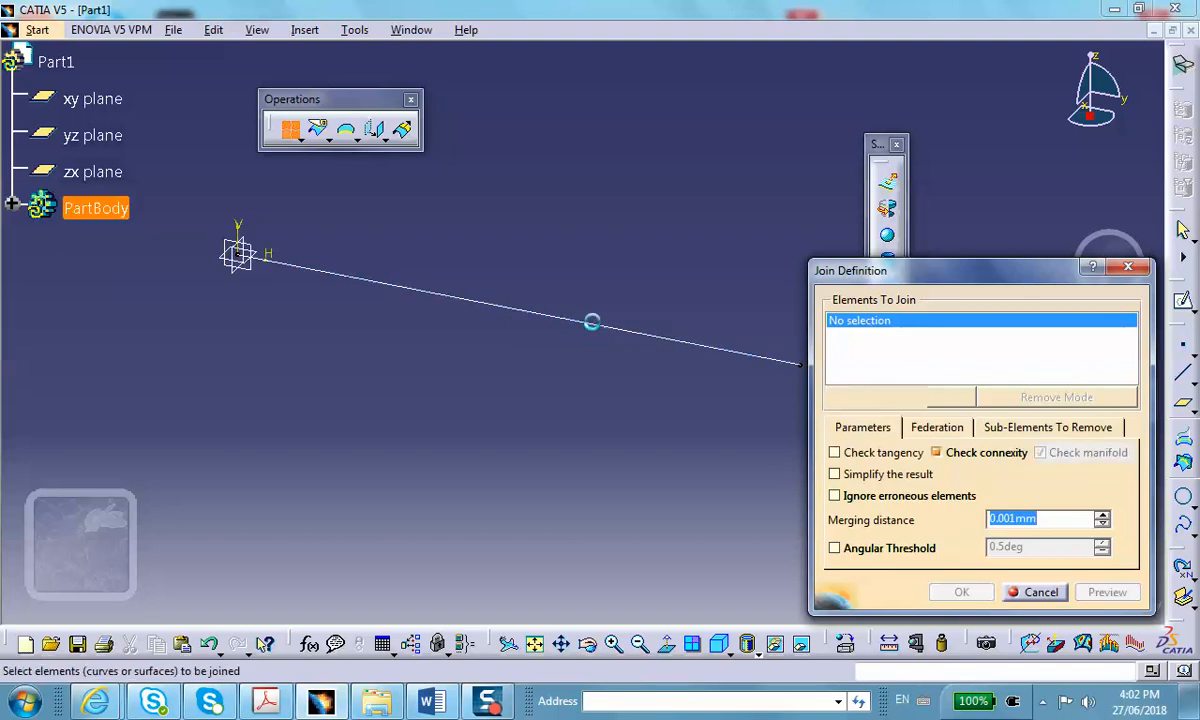
left_click(591, 322)
left_click(961, 592)
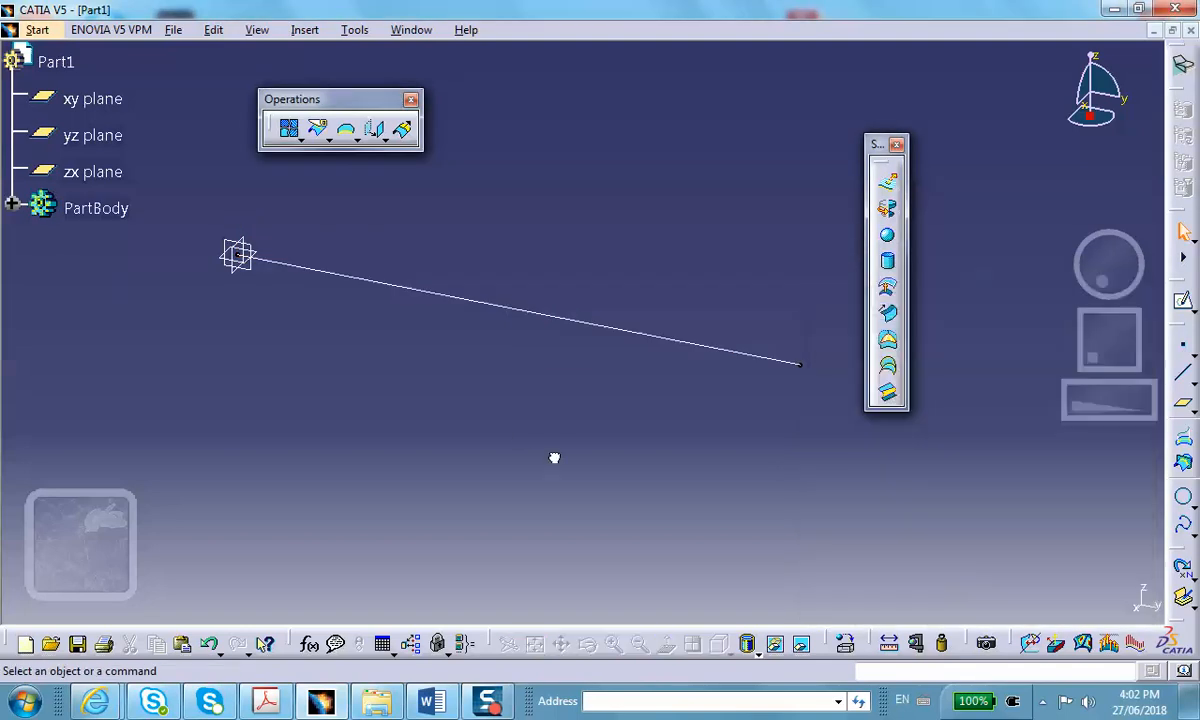
Apply Steel from the Metal family of the material library to Part1.
left_click(843, 644)
left_click(672, 131)
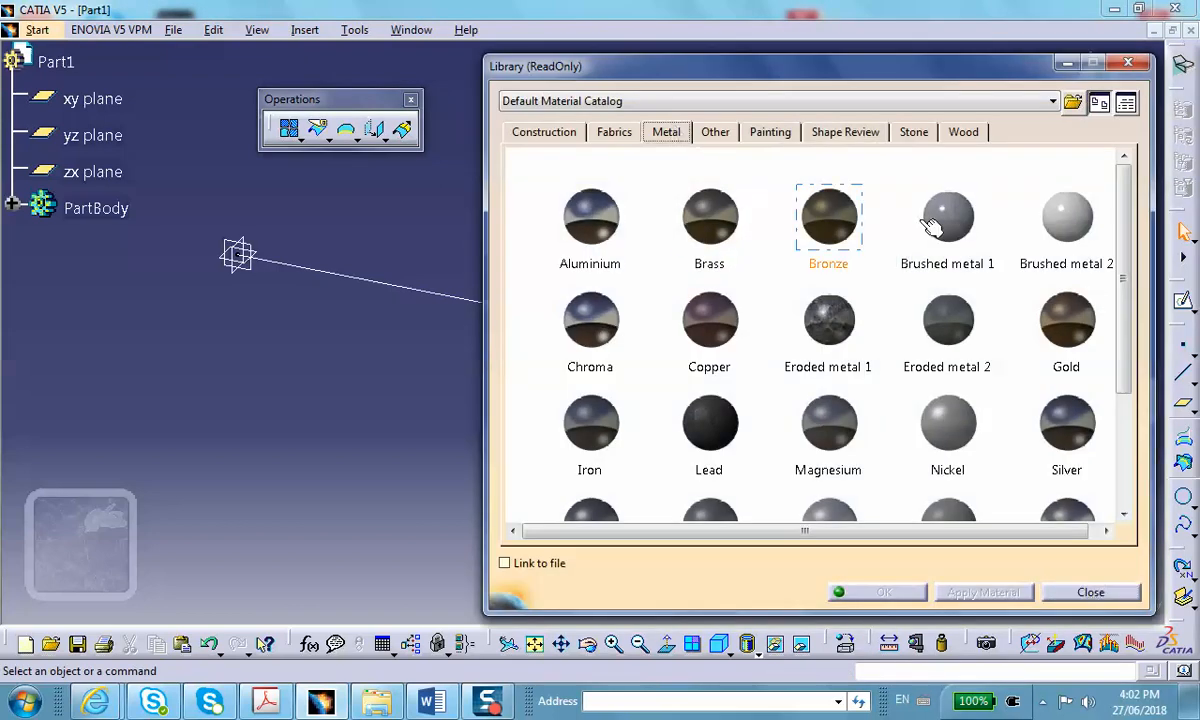
scroll(1069, 418, "down", 3)
left_click(562, 322)
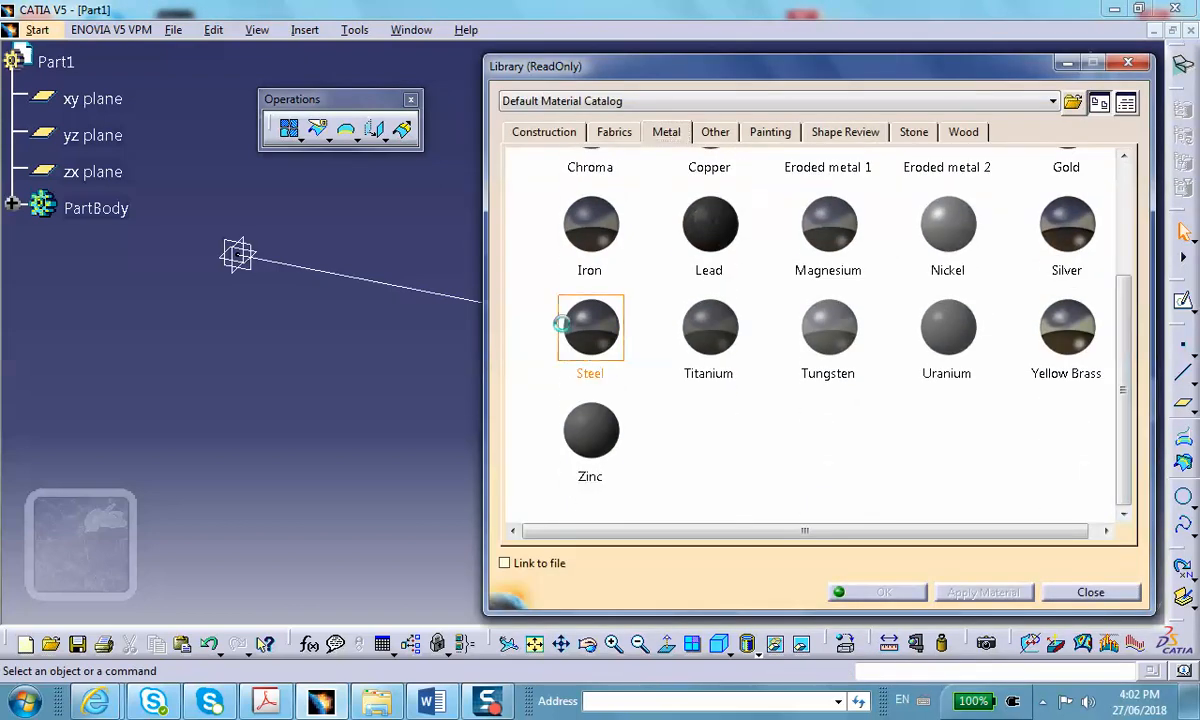
left_click(52, 62)
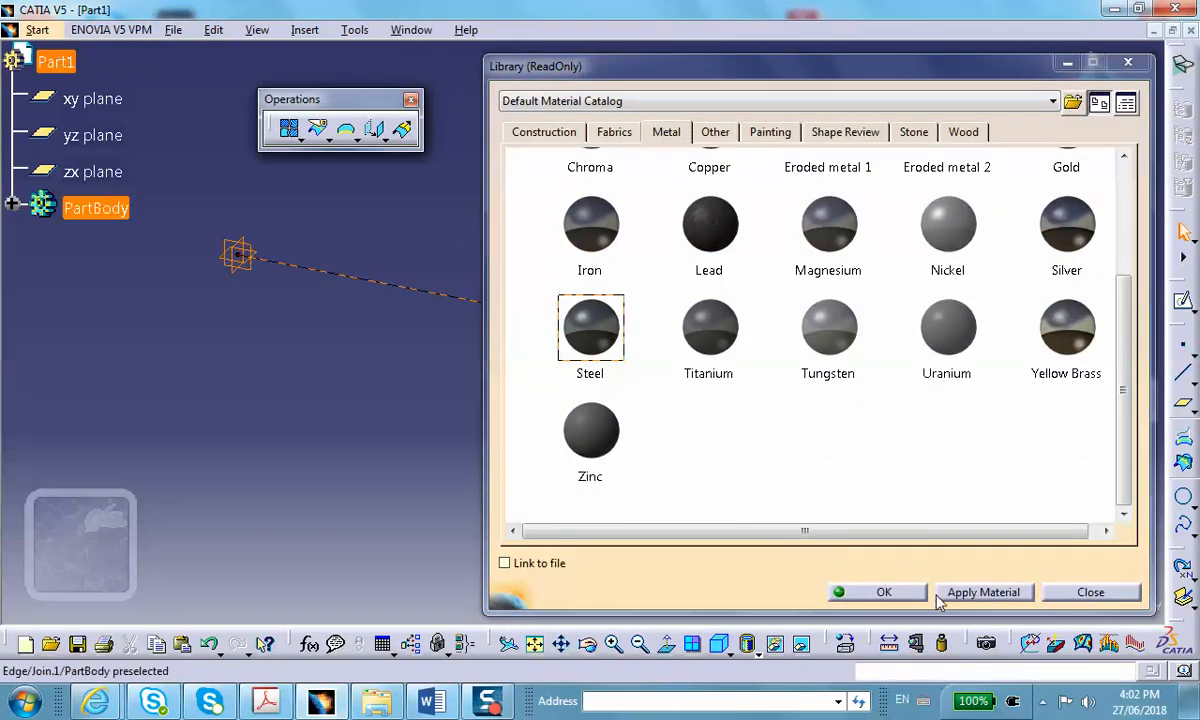
left_click(872, 592)
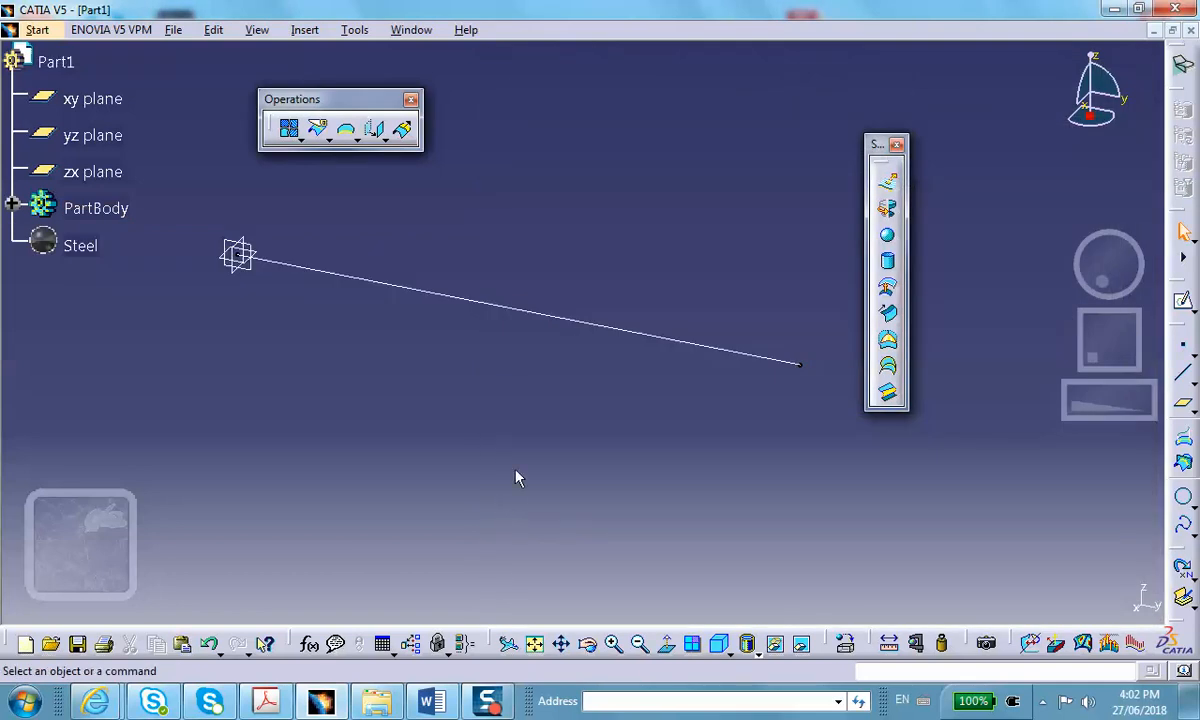
Create a coordinate point at X = 2in, Y = 0mm, Z = 0mm relative to the origin.
middle_click_drag(517, 478, 538, 525)
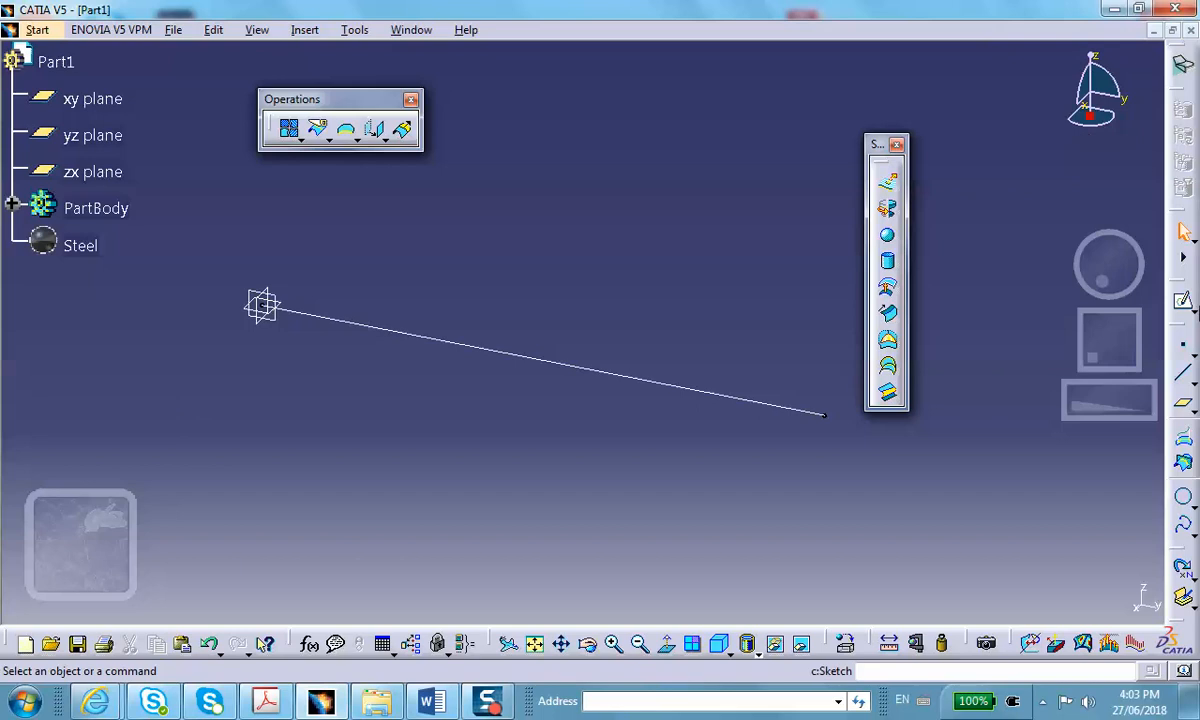
left_click(1183, 343)
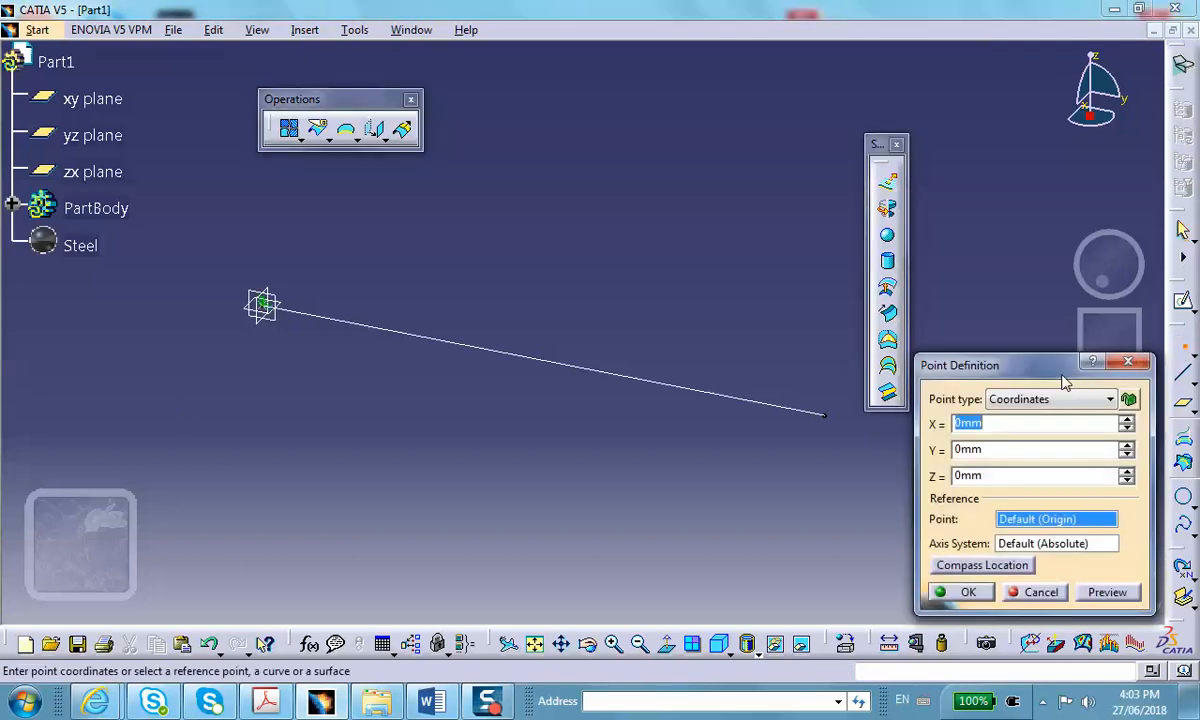
left_click(995, 424)
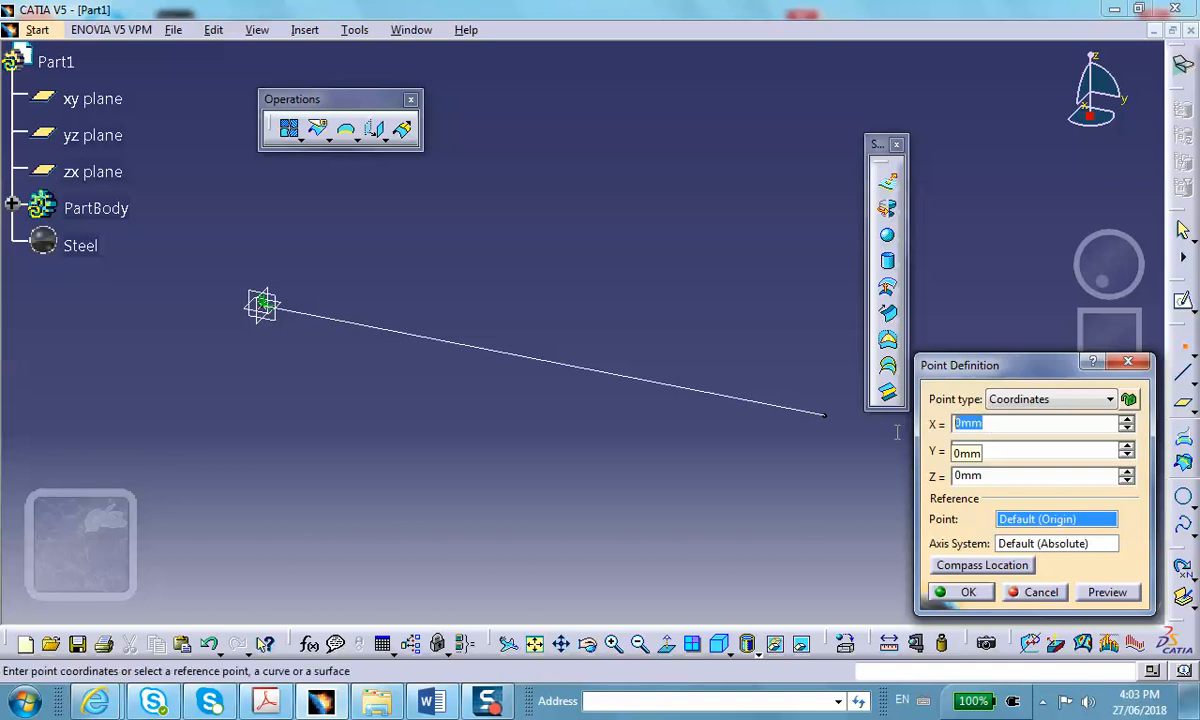
type("2")
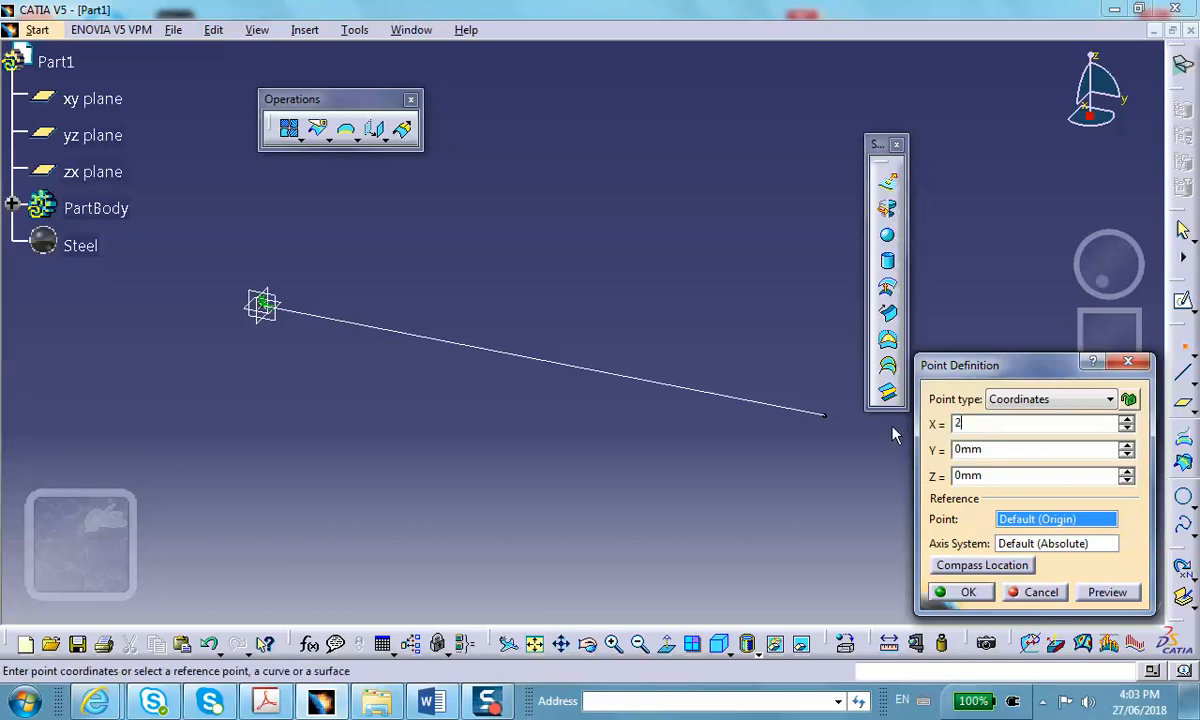
type("in")
key("Return")
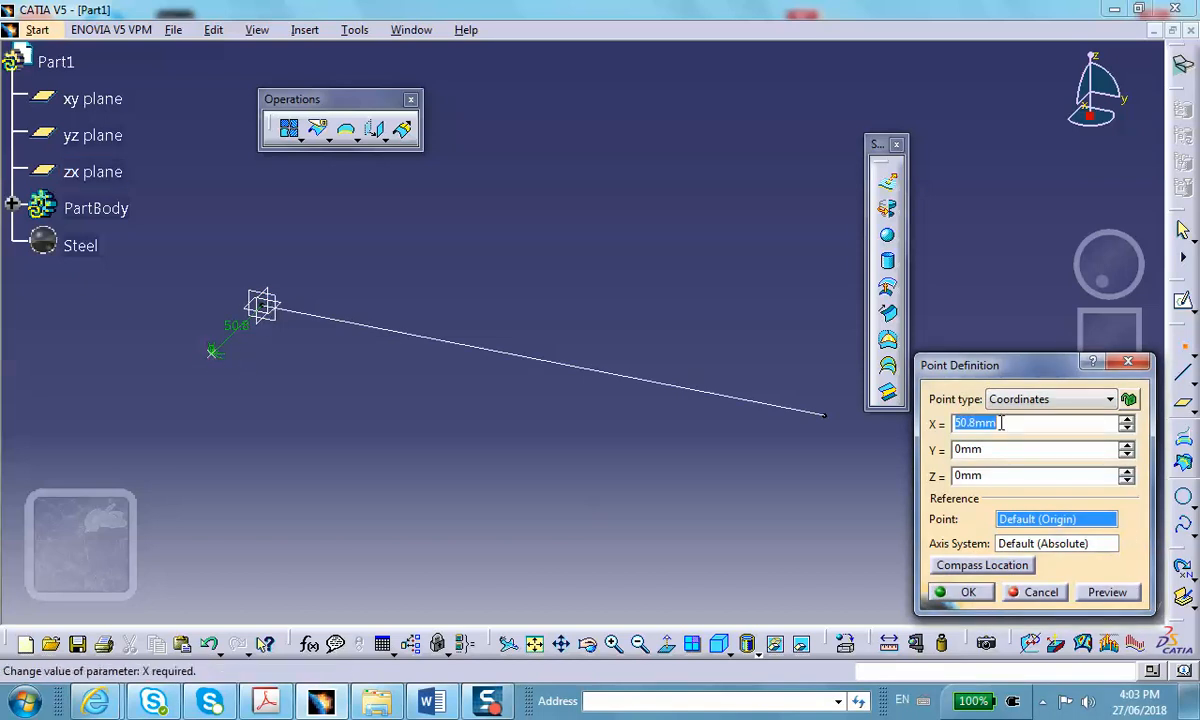
Create a second coordinate point at X = 0, Y = 0mm, Z = 2in above the origin.
type("0")
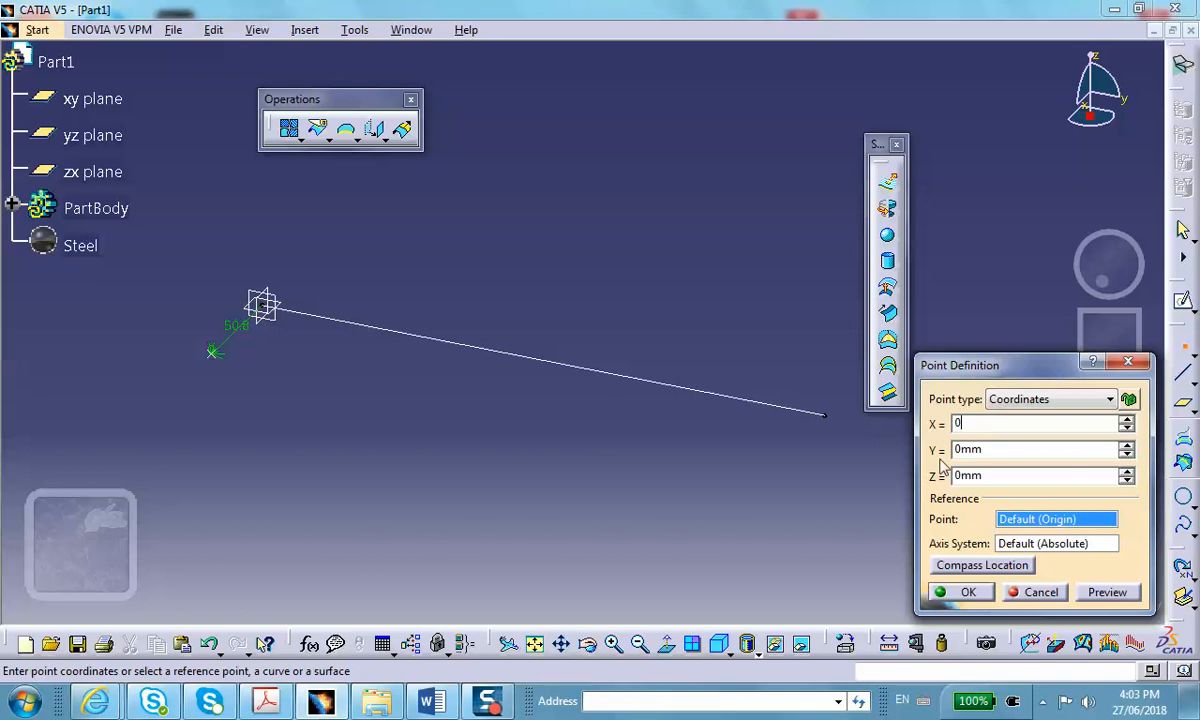
key("Tab")
double_click(996, 473)
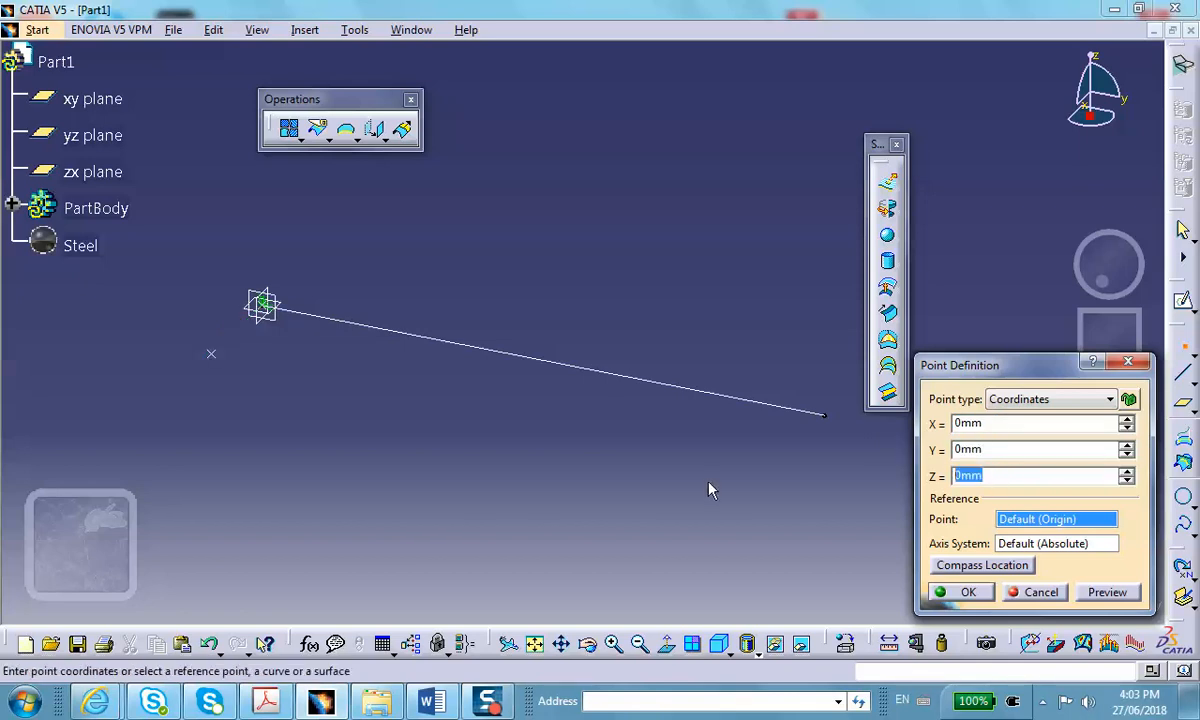
type("2in")
key("Tab")
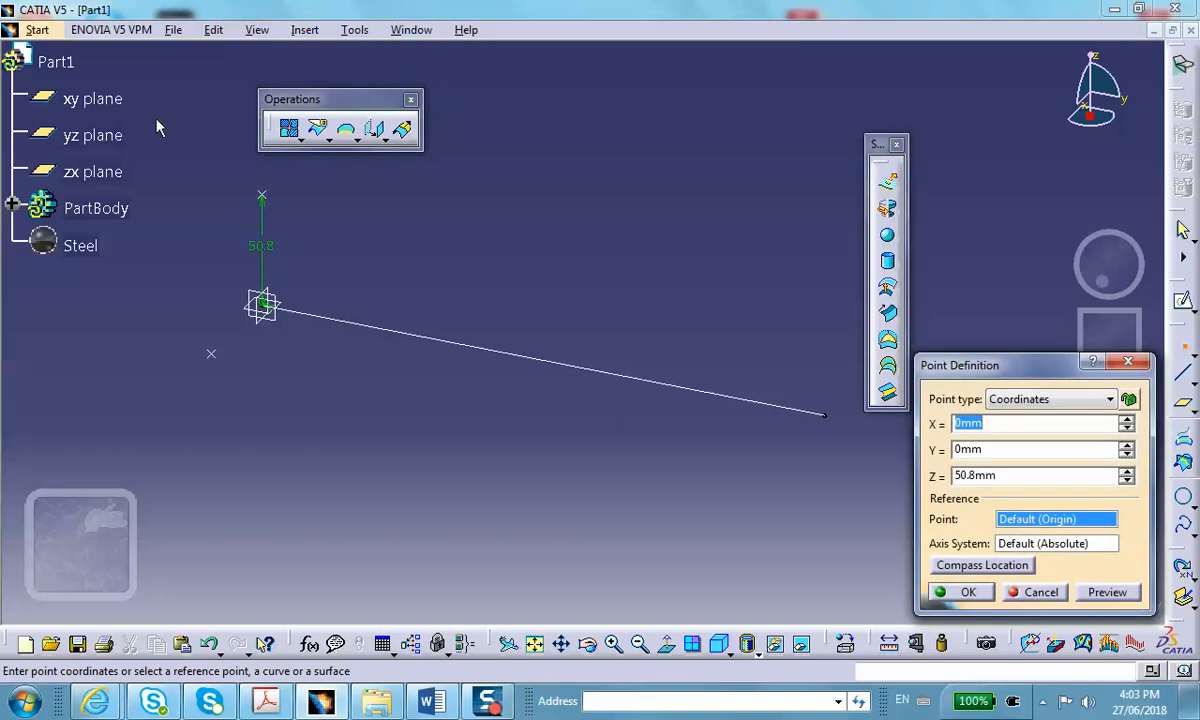
key("Tab")
Create a third coordinate point at X = 2in, Y = 0mm, Z = 50.8mm and end the Point command.
left_click(1001, 423)
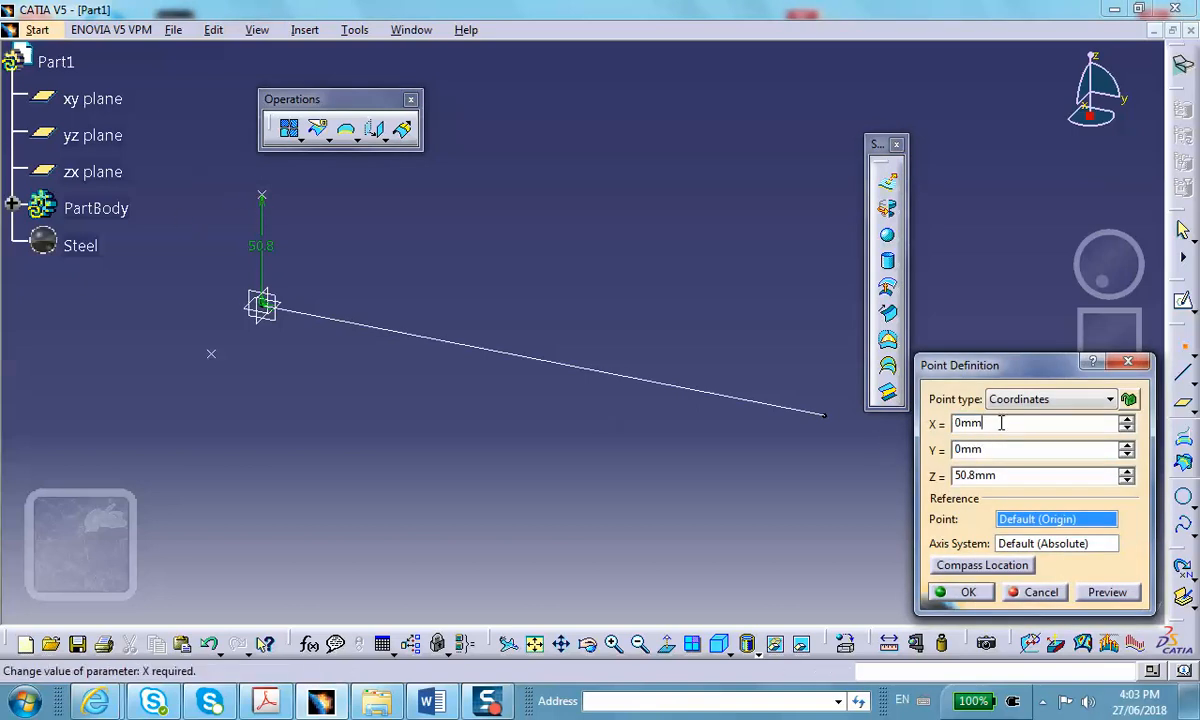
key("Tab")
left_click_drag(999, 423, 873, 425)
type("2")
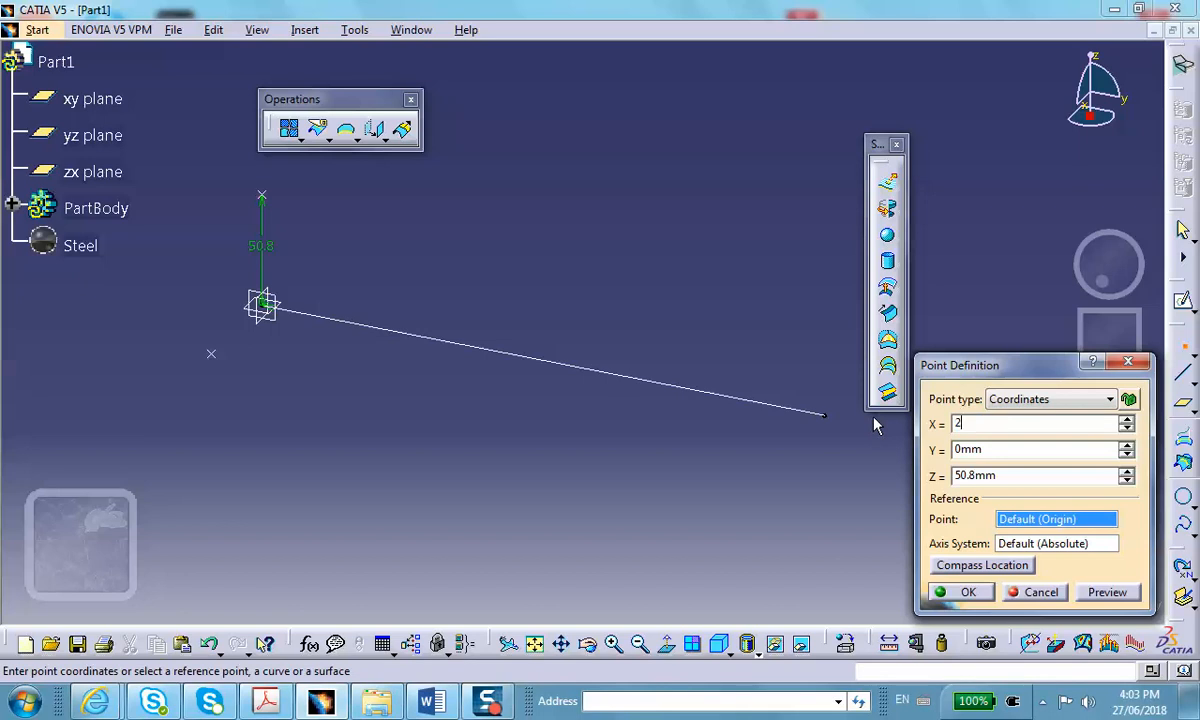
type("in")
left_click(955, 591)
left_click(1015, 590)
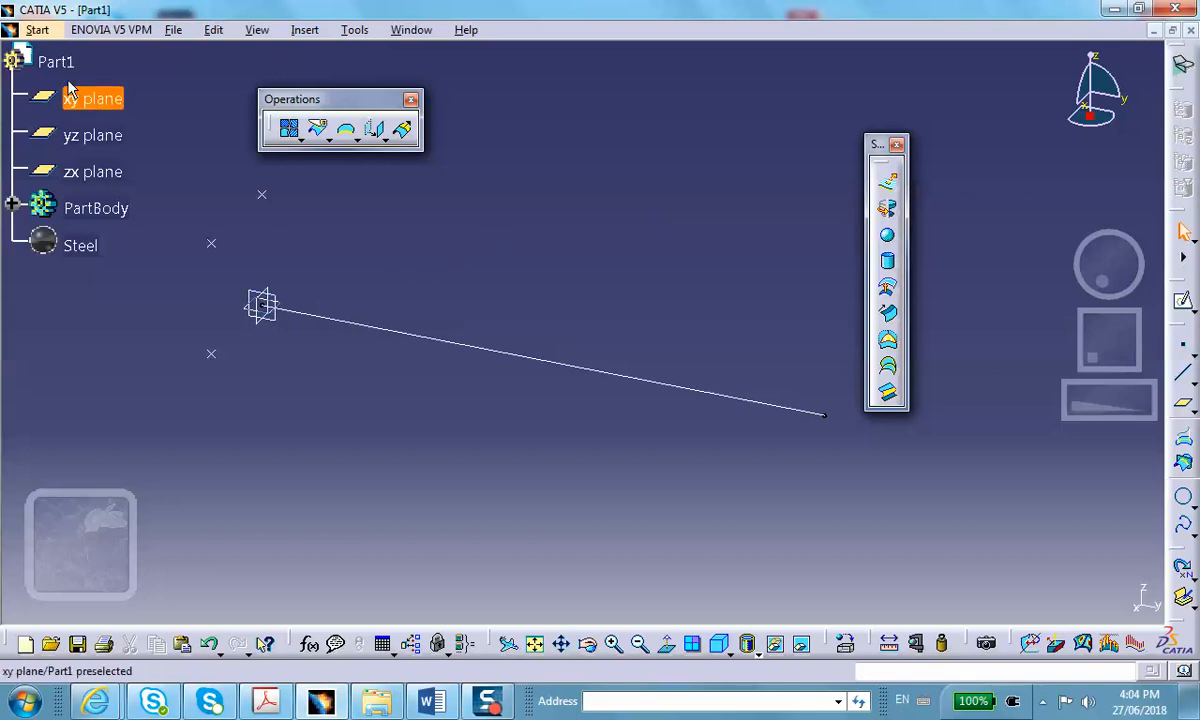
Open the part in Generative Structural Analysis and create a Static Analysis case.
left_click(37, 30)
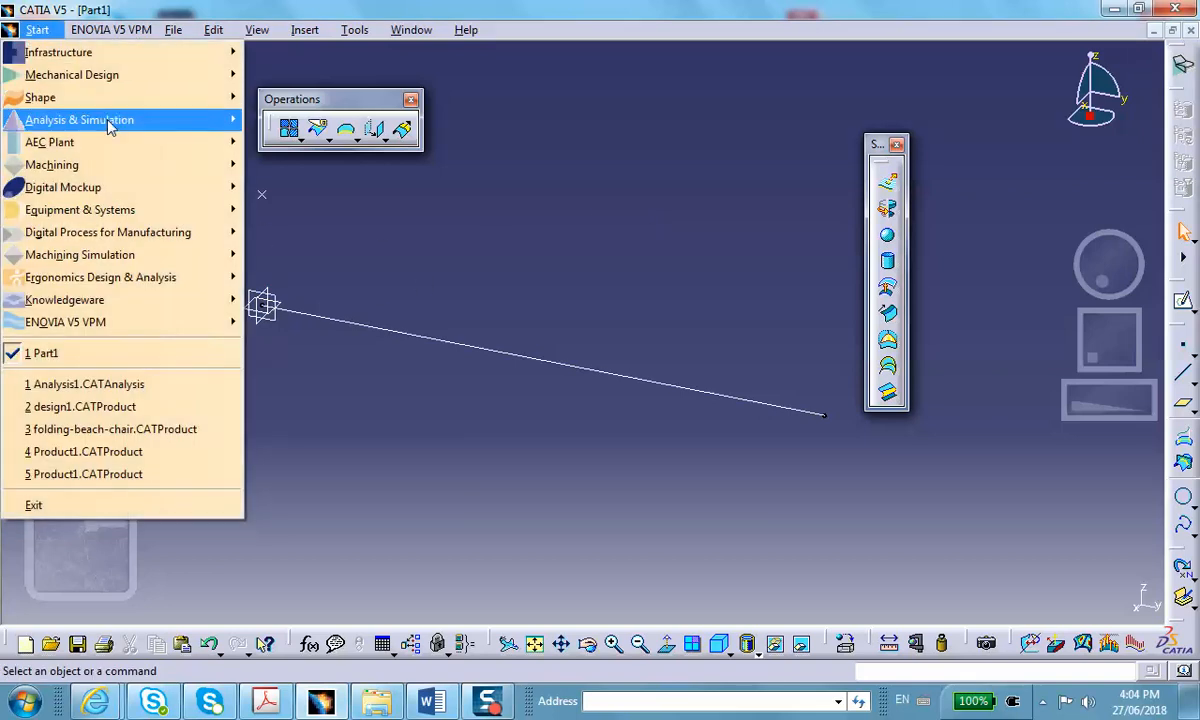
mouse_move(206, 119)
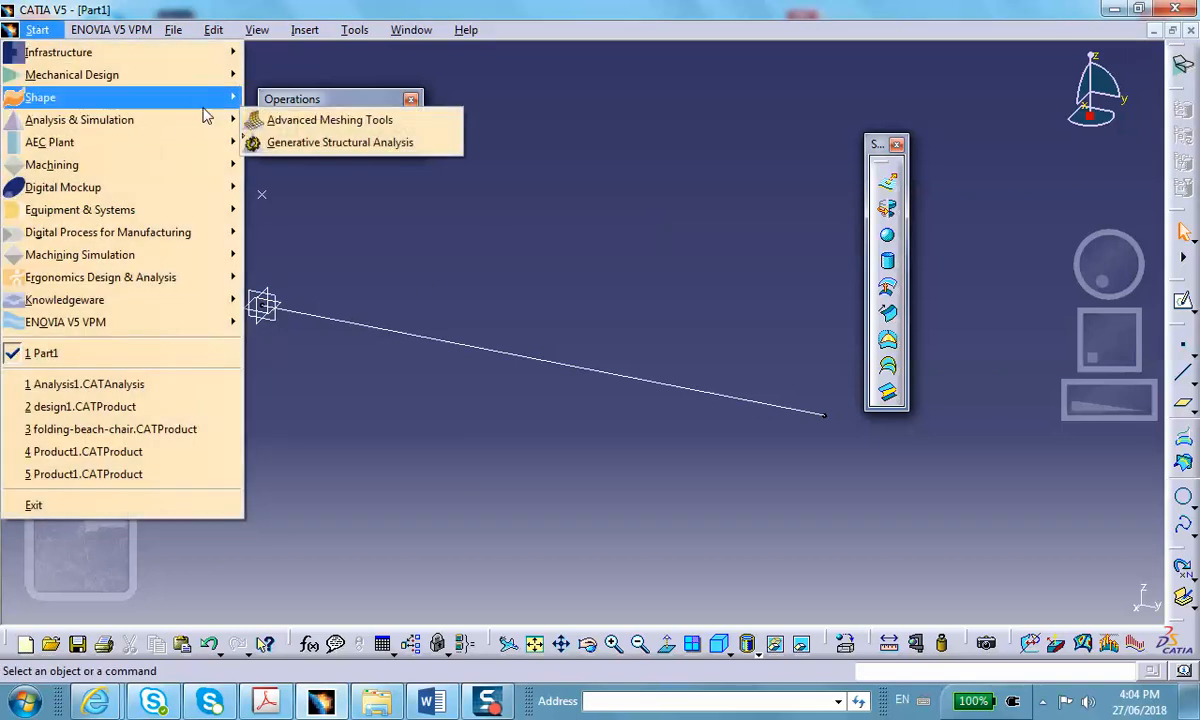
left_click(262, 142)
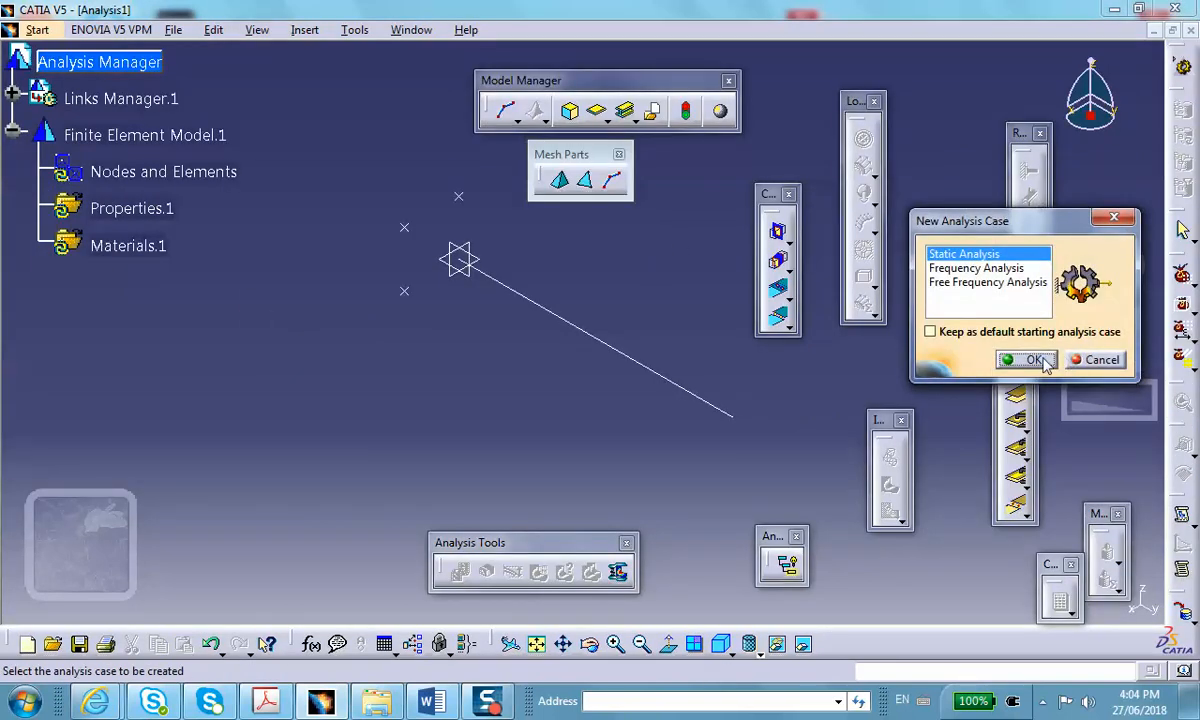
left_click(1026, 359)
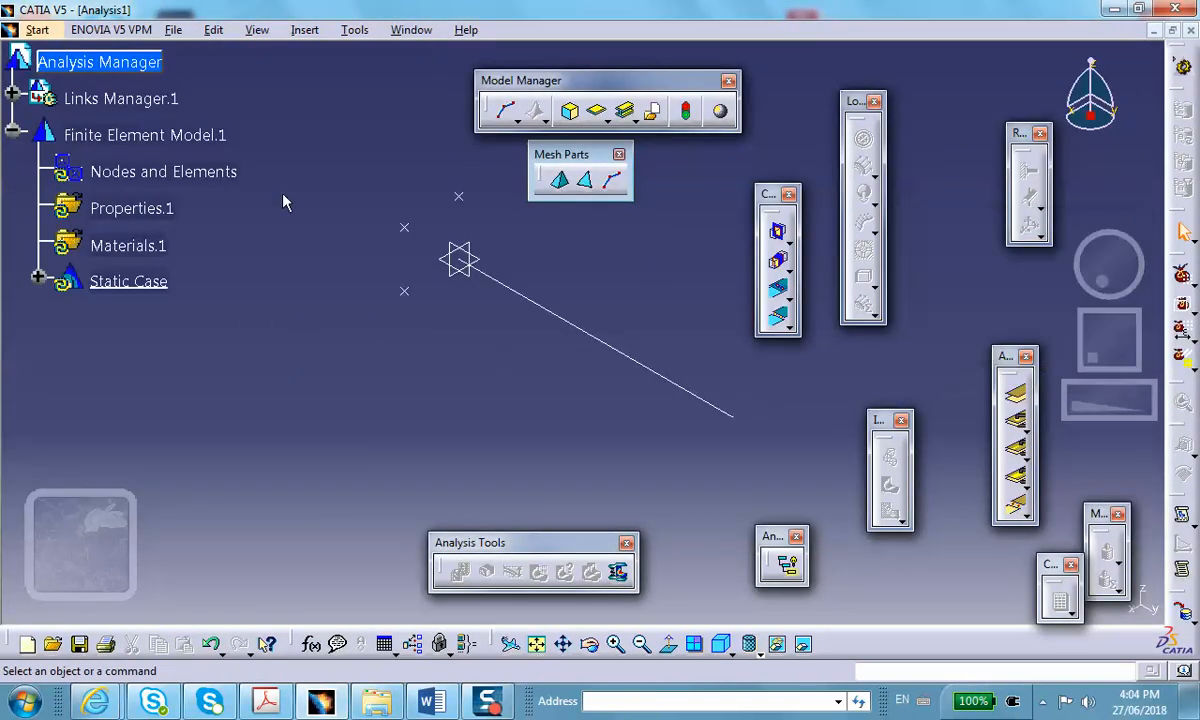
Create a linear beam mesh on the line with an element size of 10mm.
left_click(612, 182)
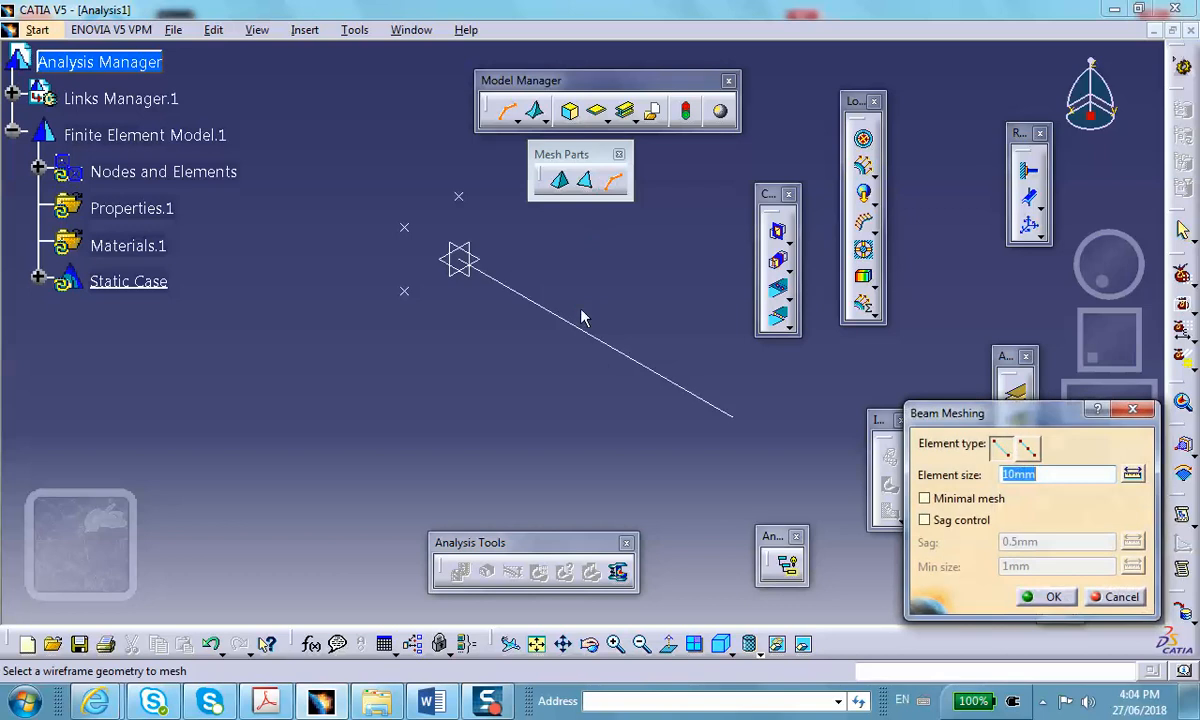
left_click(584, 333)
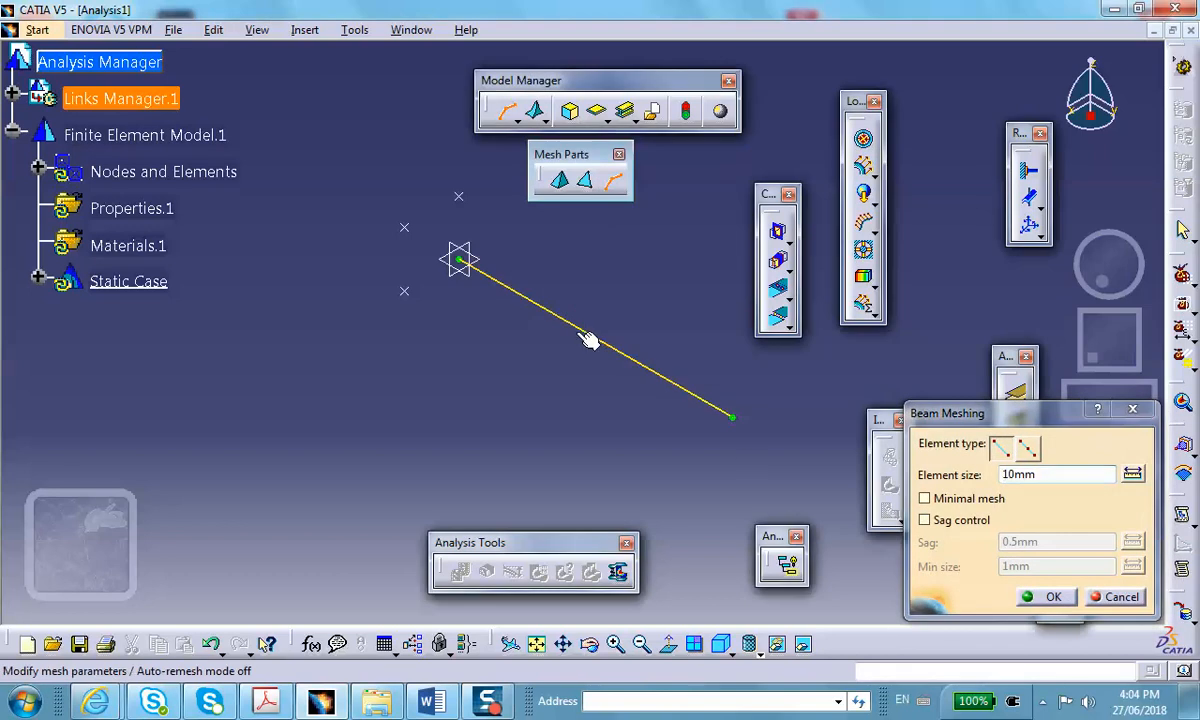
left_click(1044, 598)
Start a 1D property of type Rectangular beam and define its section as 10mm length (Y) by 30mm height (Z).
middle_click_drag(513, 402, 405, 377)
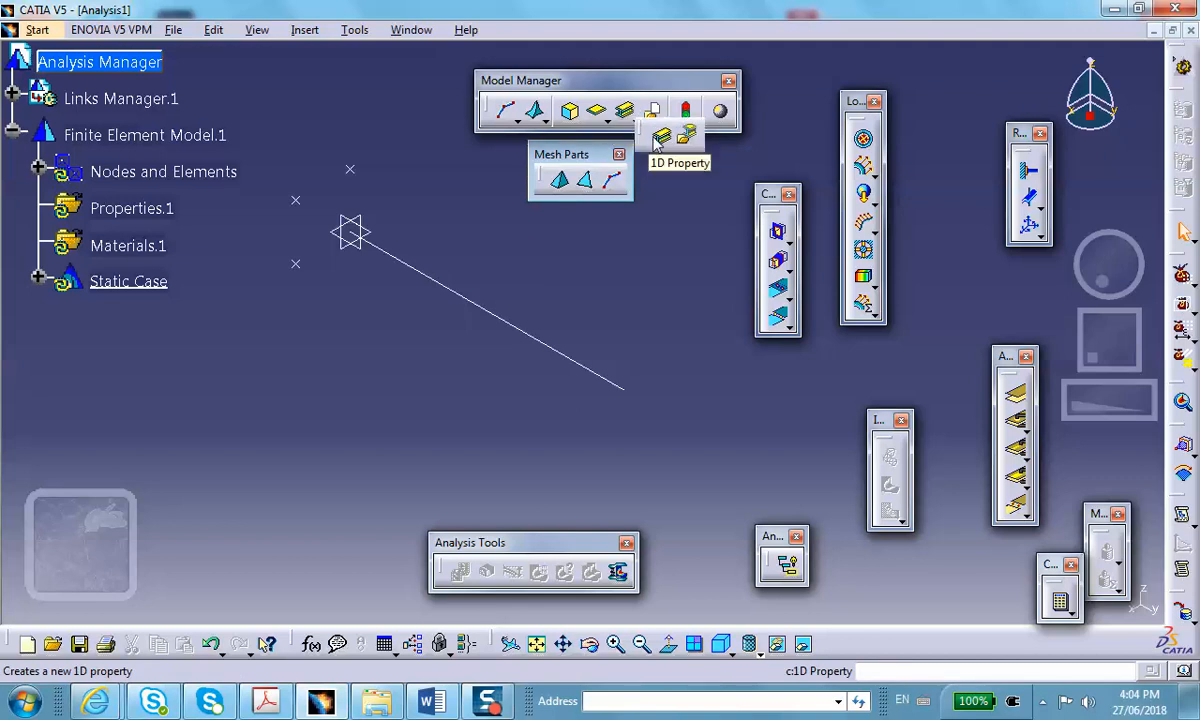
left_click(630, 113)
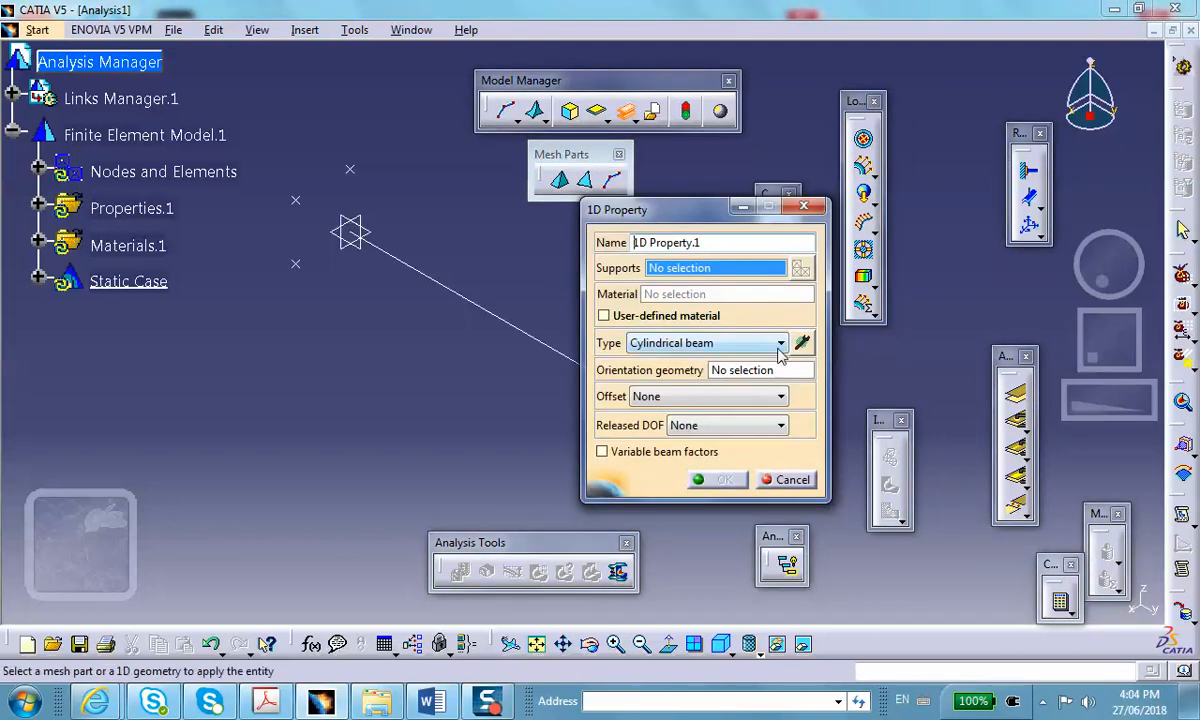
left_click(781, 343)
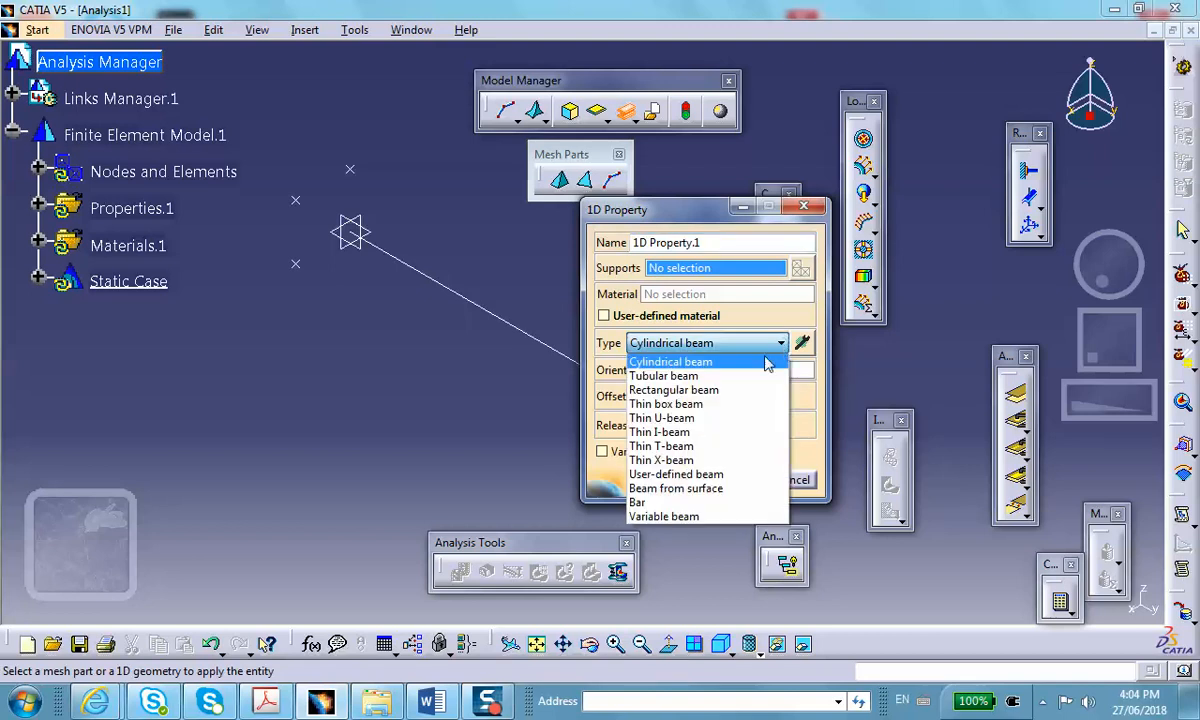
left_click(700, 390)
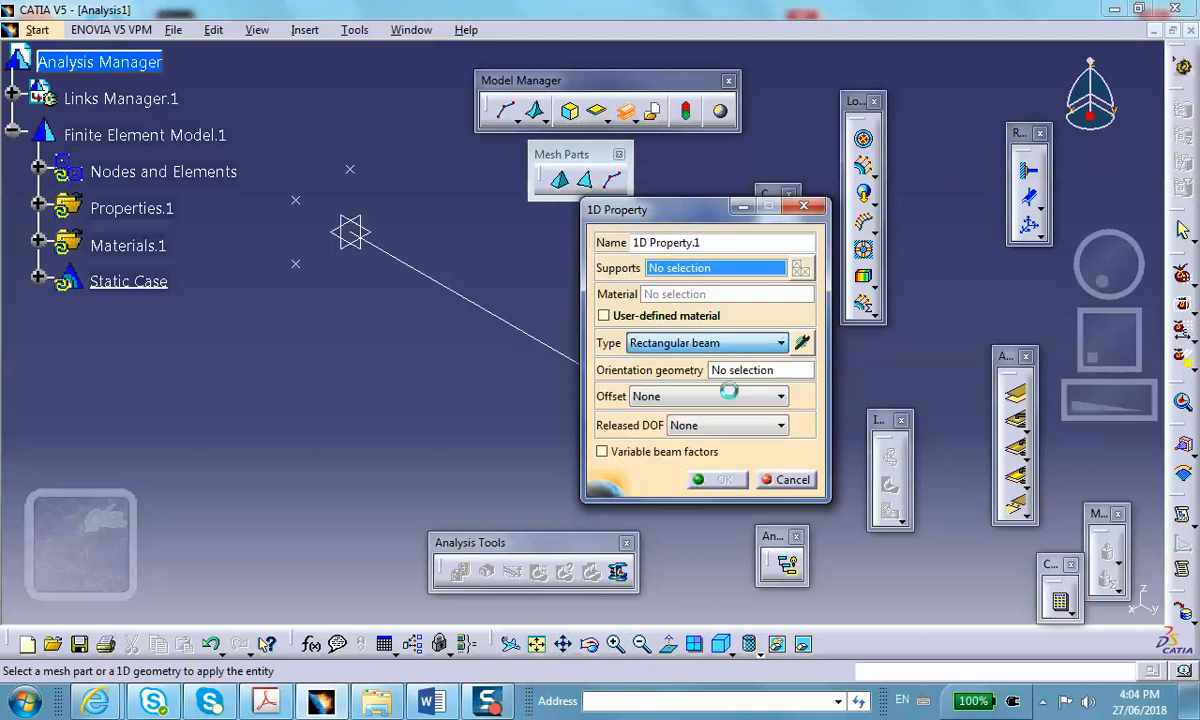
left_click(803, 343)
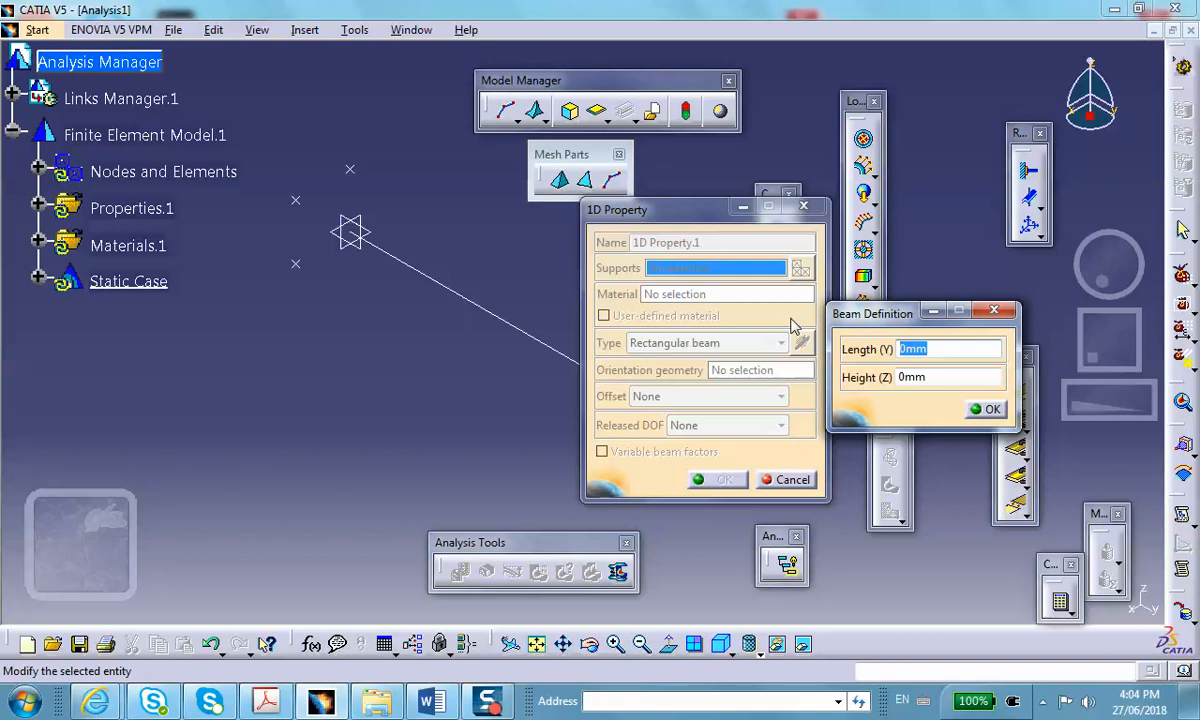
type("10")
type("mm")
key("Tab")
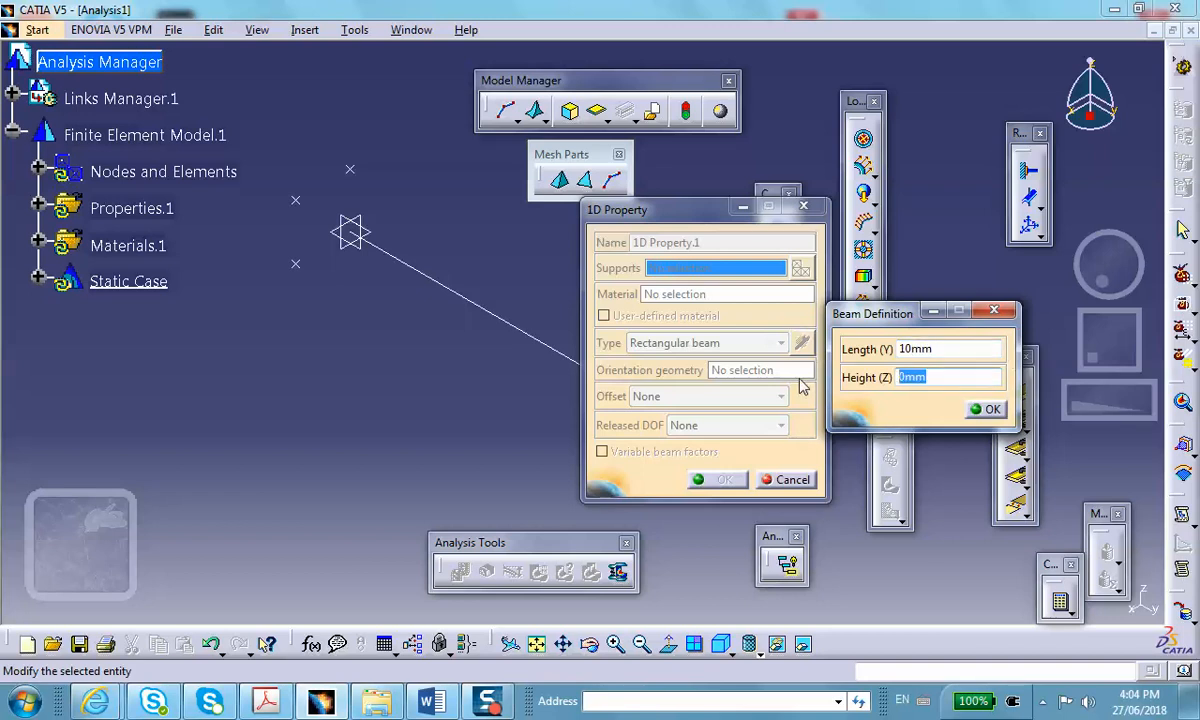
type("30mm")
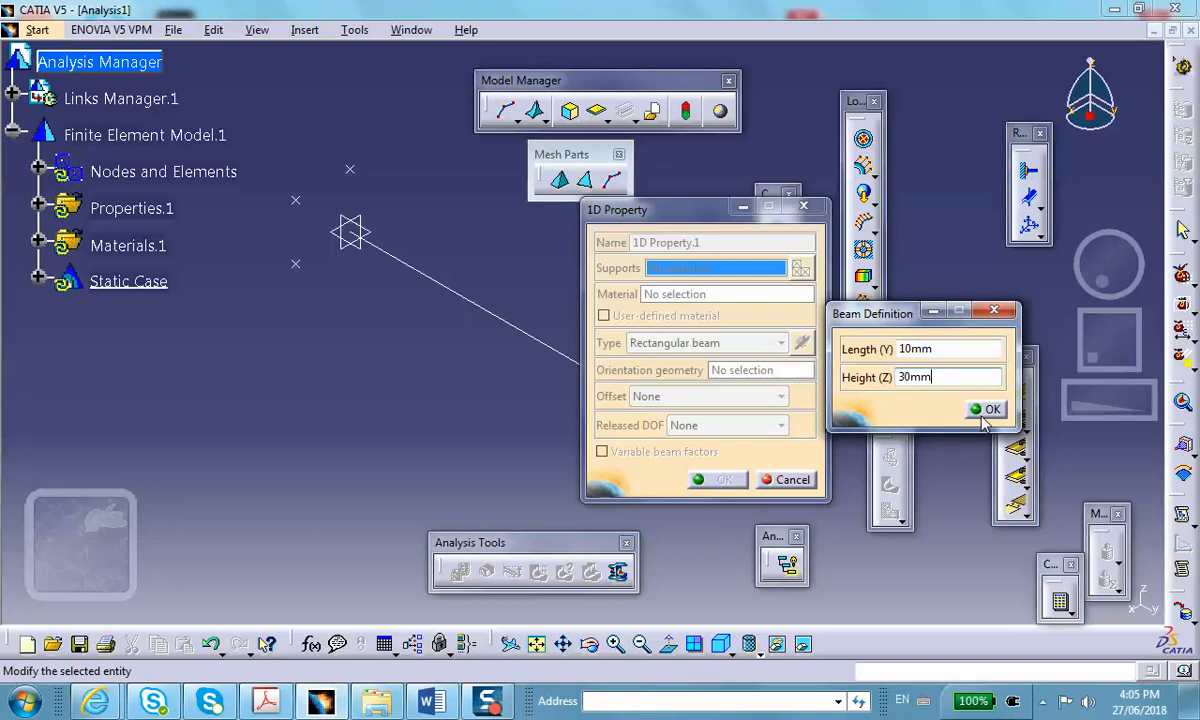
left_click(987, 410)
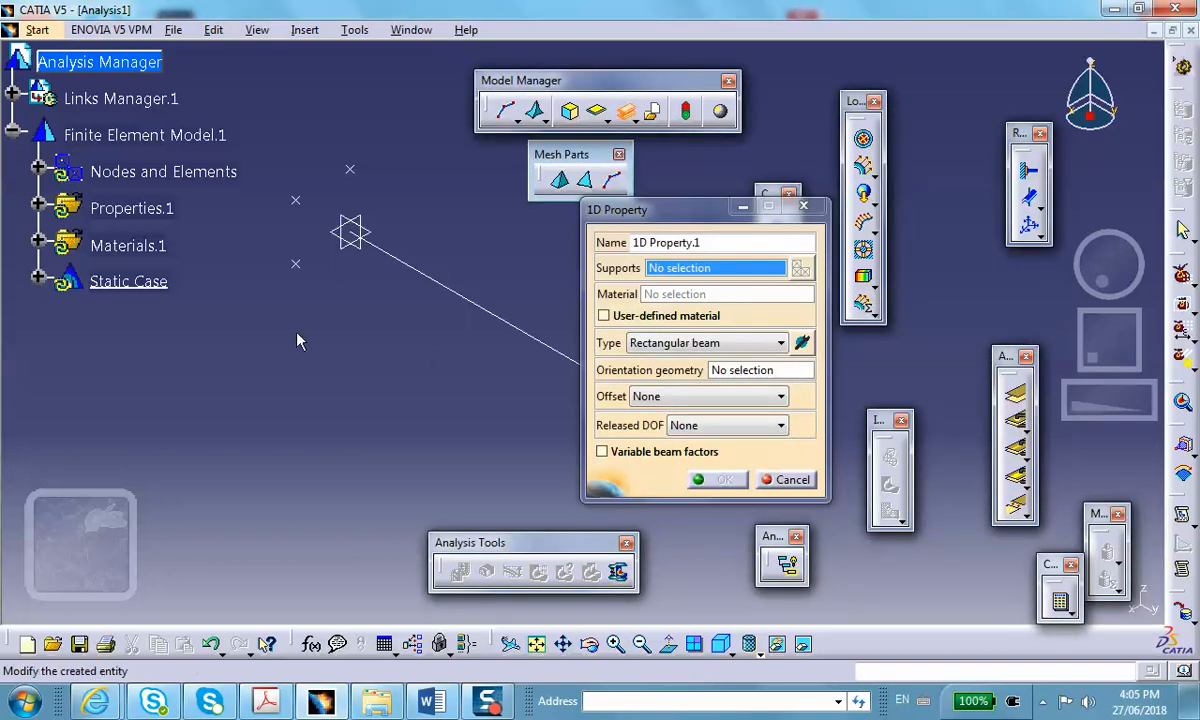
Assign the line as the 1D property's support and the point at X = 2in, Z = 0 as its orientation geometry.
left_click_drag(605, 212, 707, 187)
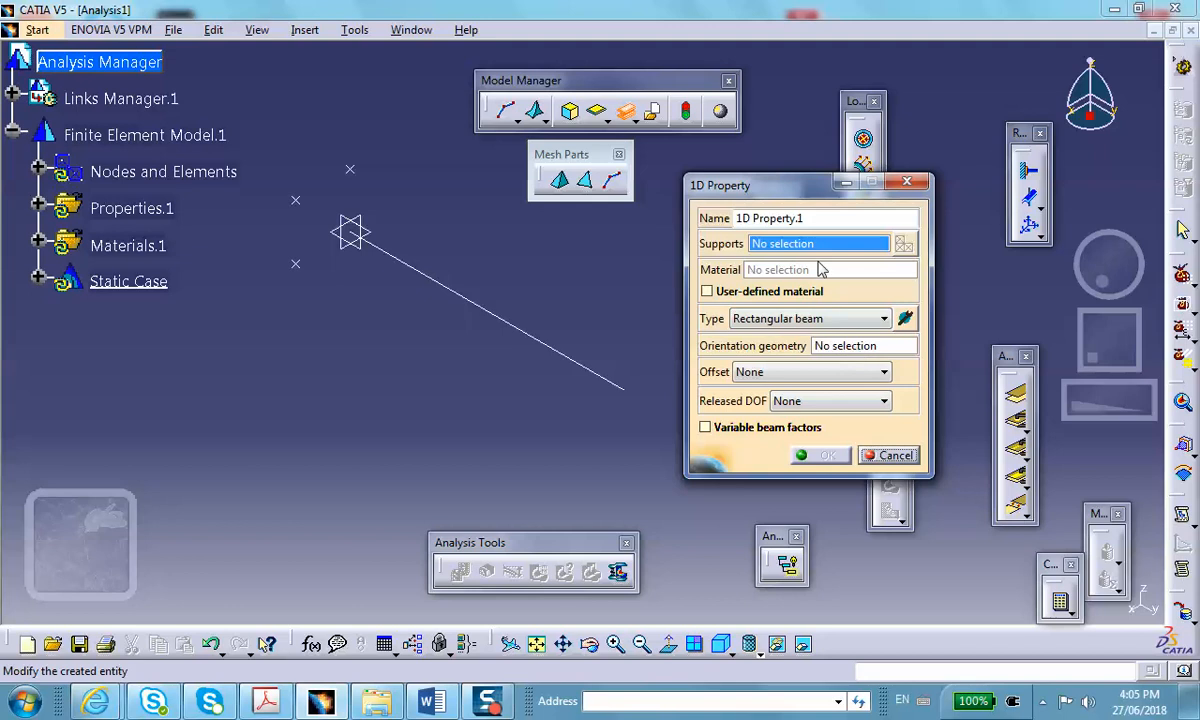
left_click(490, 312)
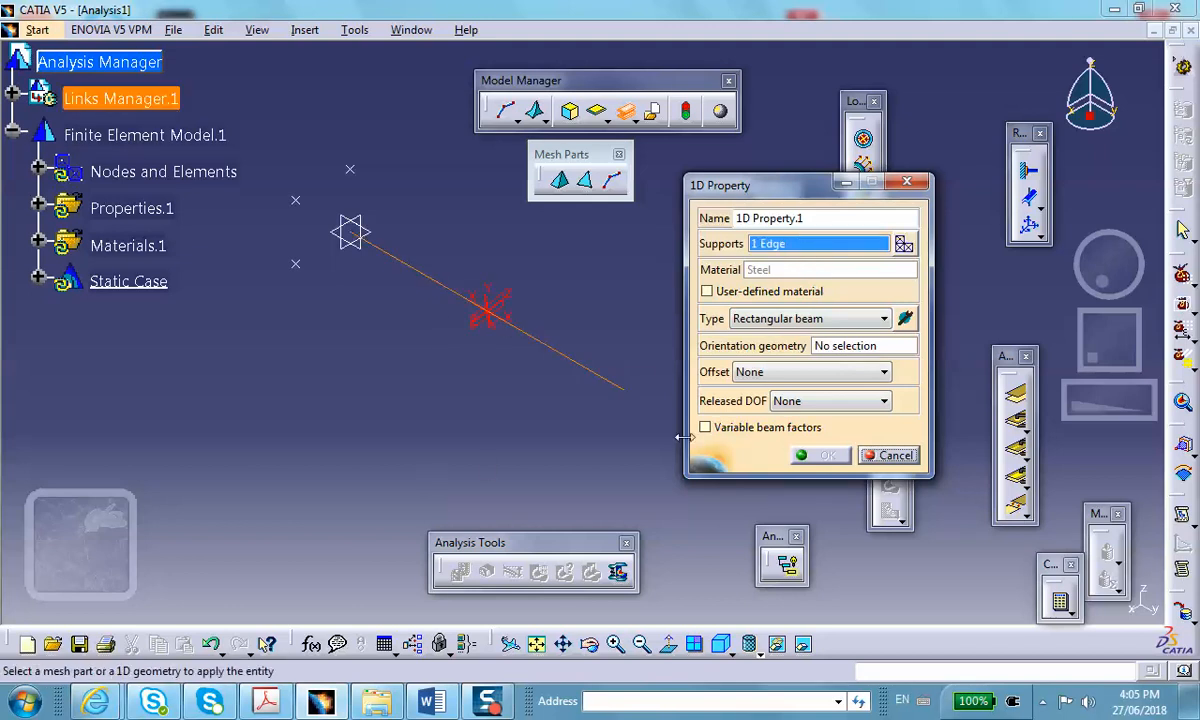
left_click(830, 345)
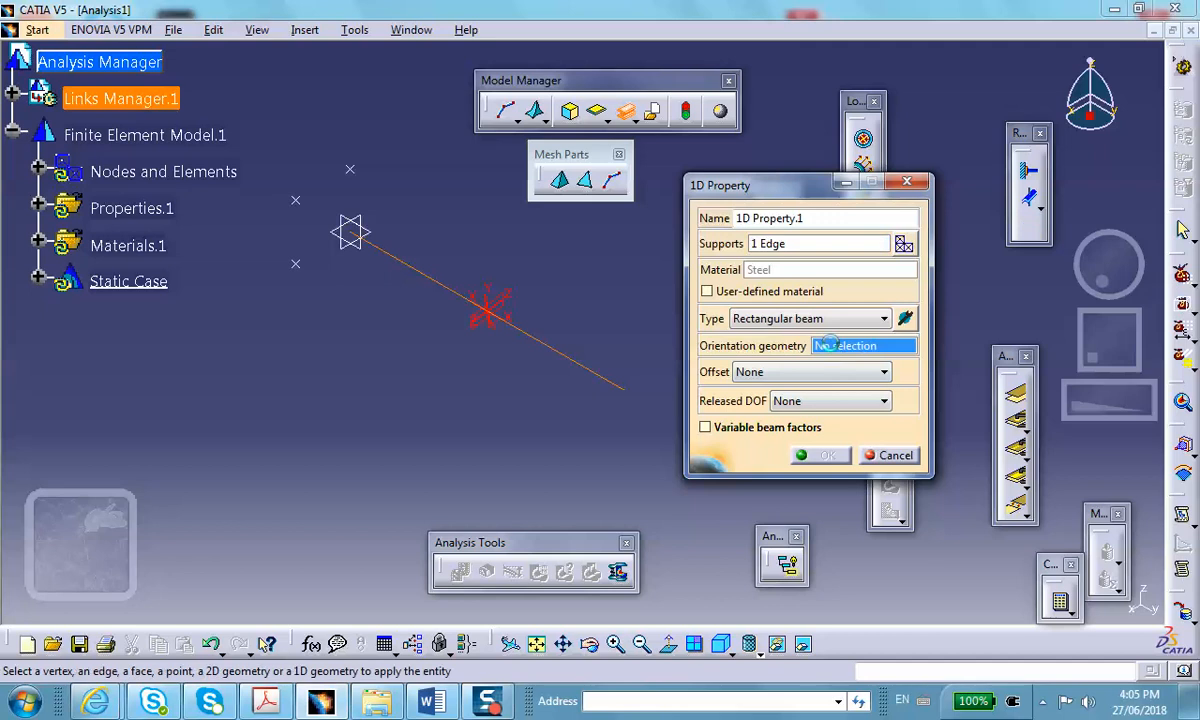
left_click(295, 265)
middle_click_drag(499, 408, 479, 295)
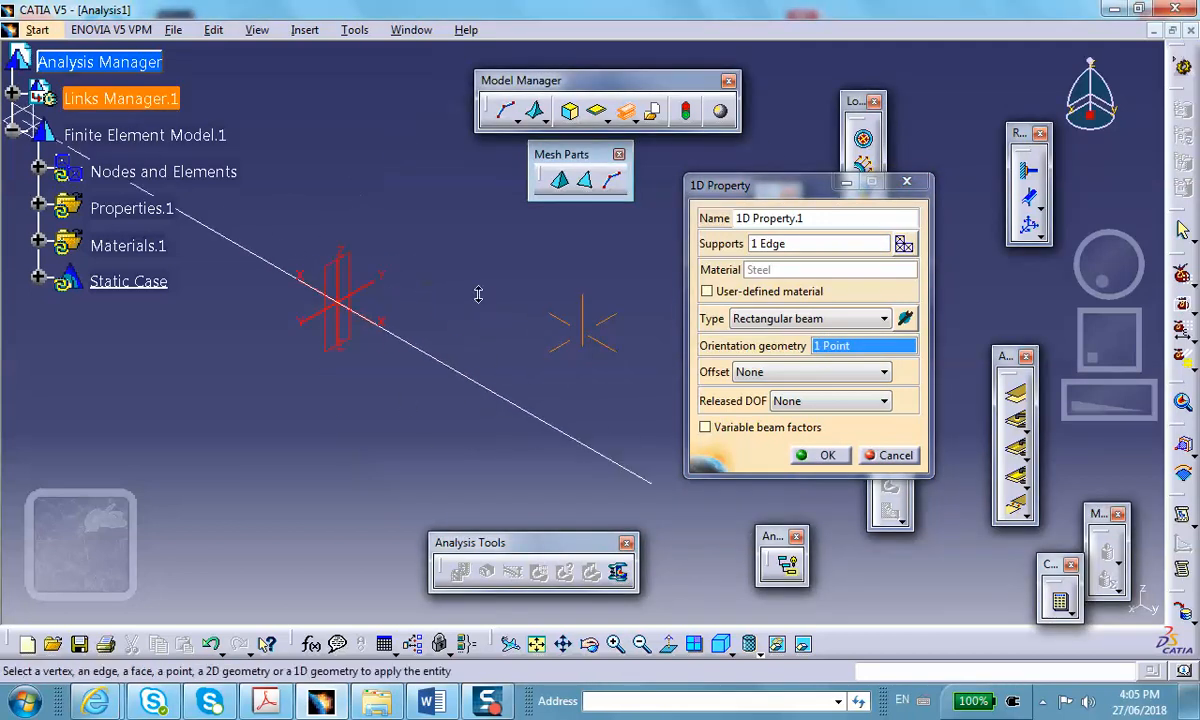
middle_click_drag(398, 313, 576, 415)
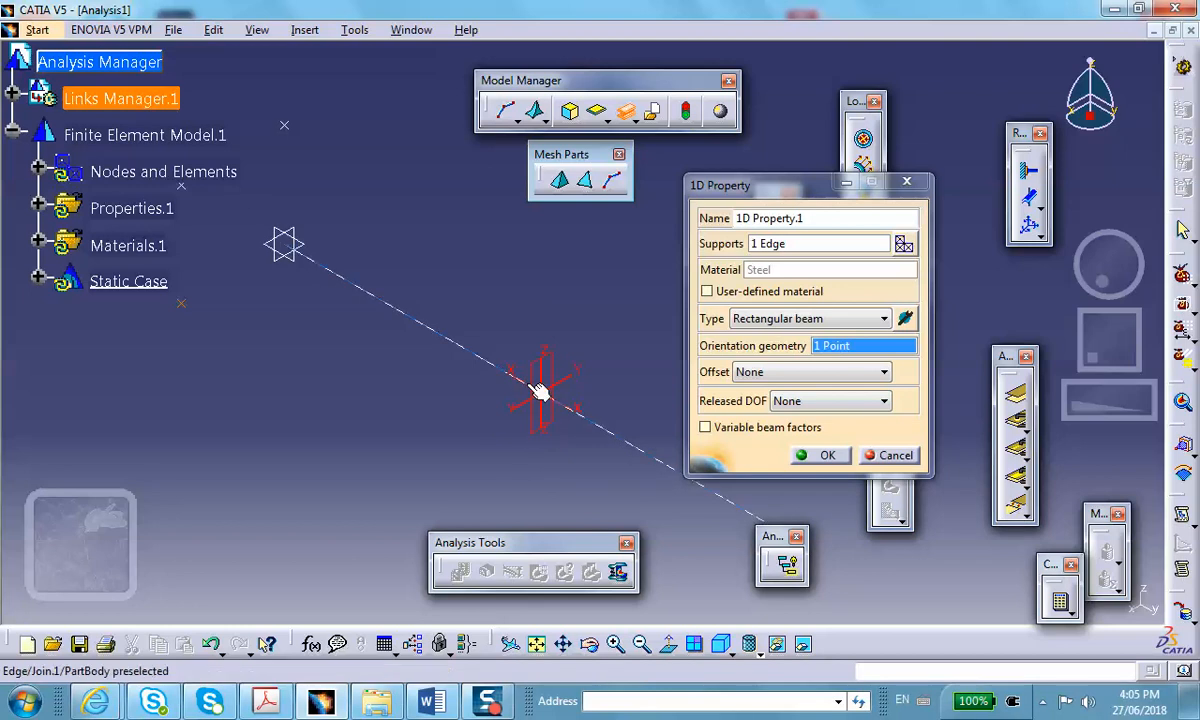
middle_click_drag(598, 292, 643, 318)
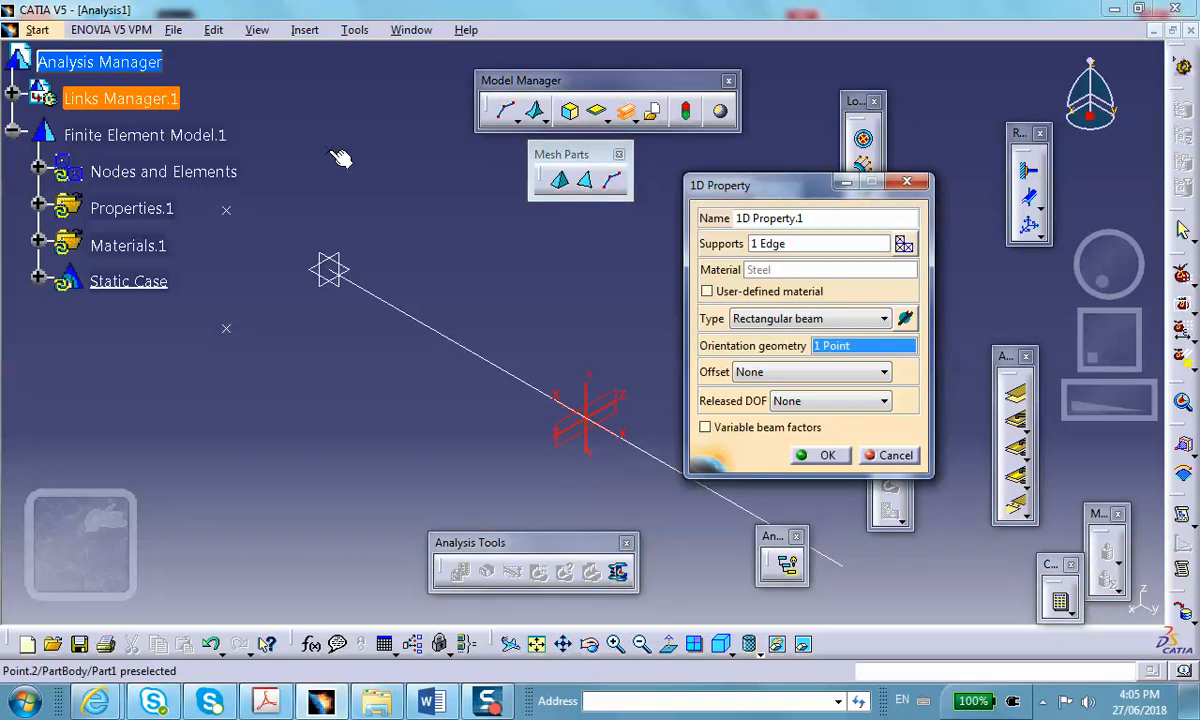
Try the other two points as orientation geometry, reselect the point at X = 2in, Z = 0, and confirm the 1D property.
left_click(228, 212)
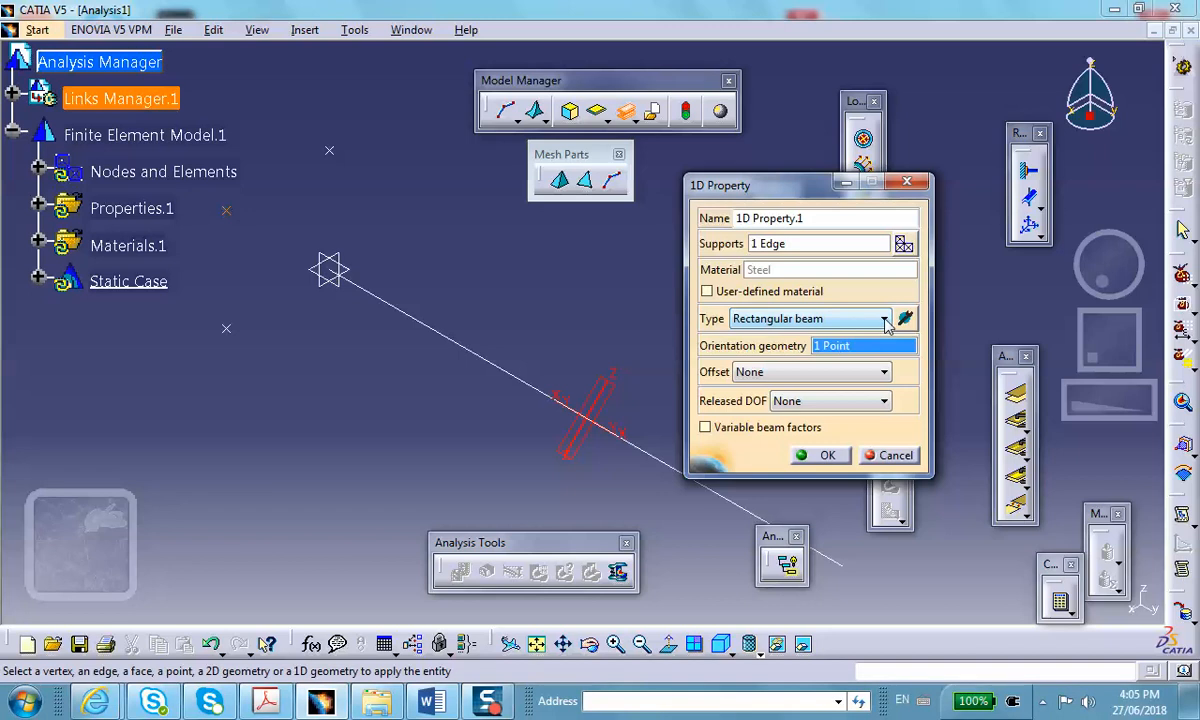
left_click(332, 151)
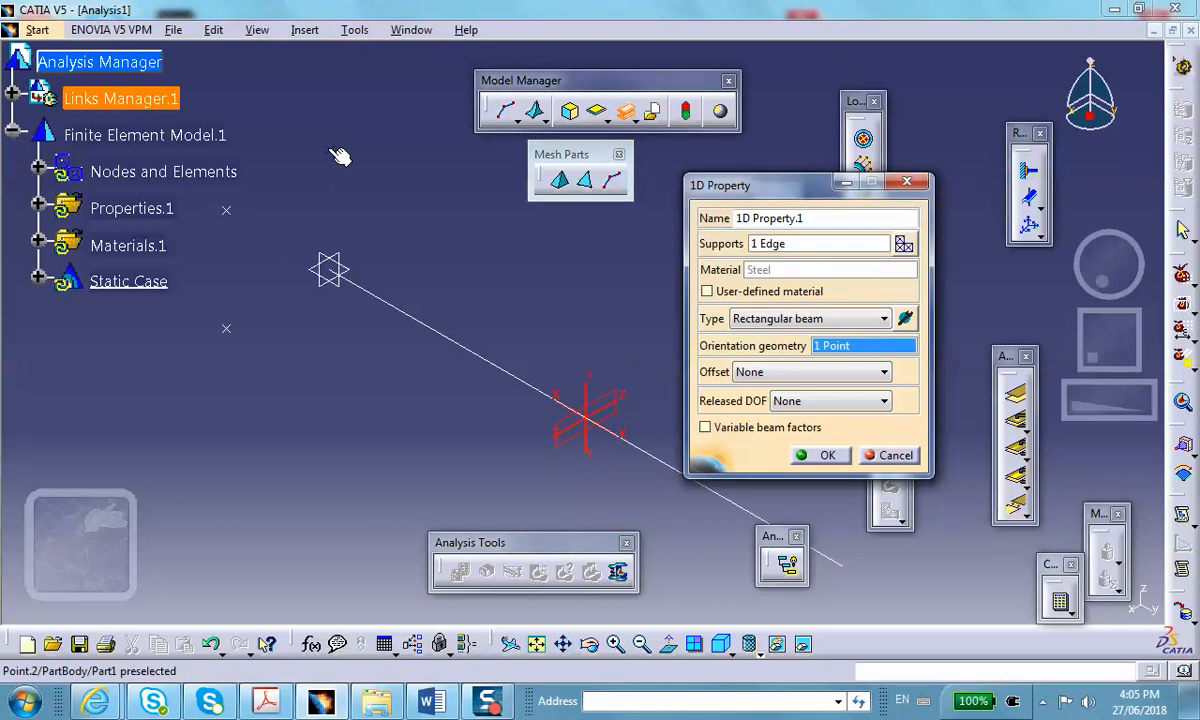
left_click(226, 329)
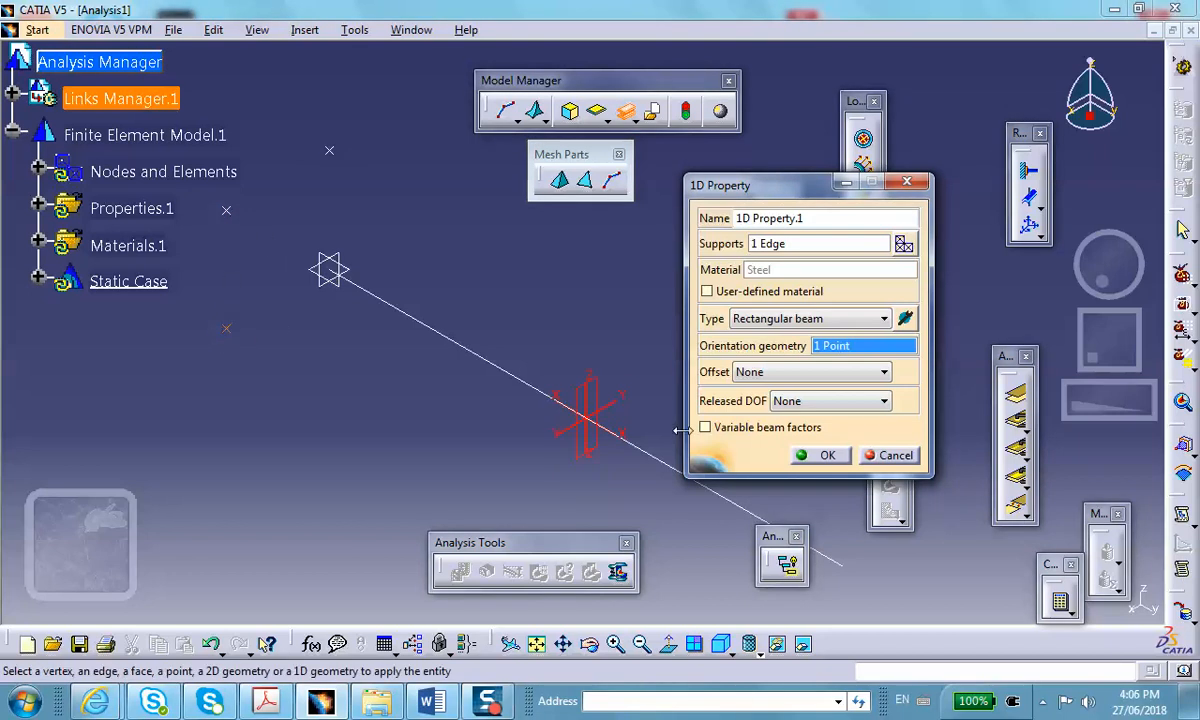
left_click(828, 456)
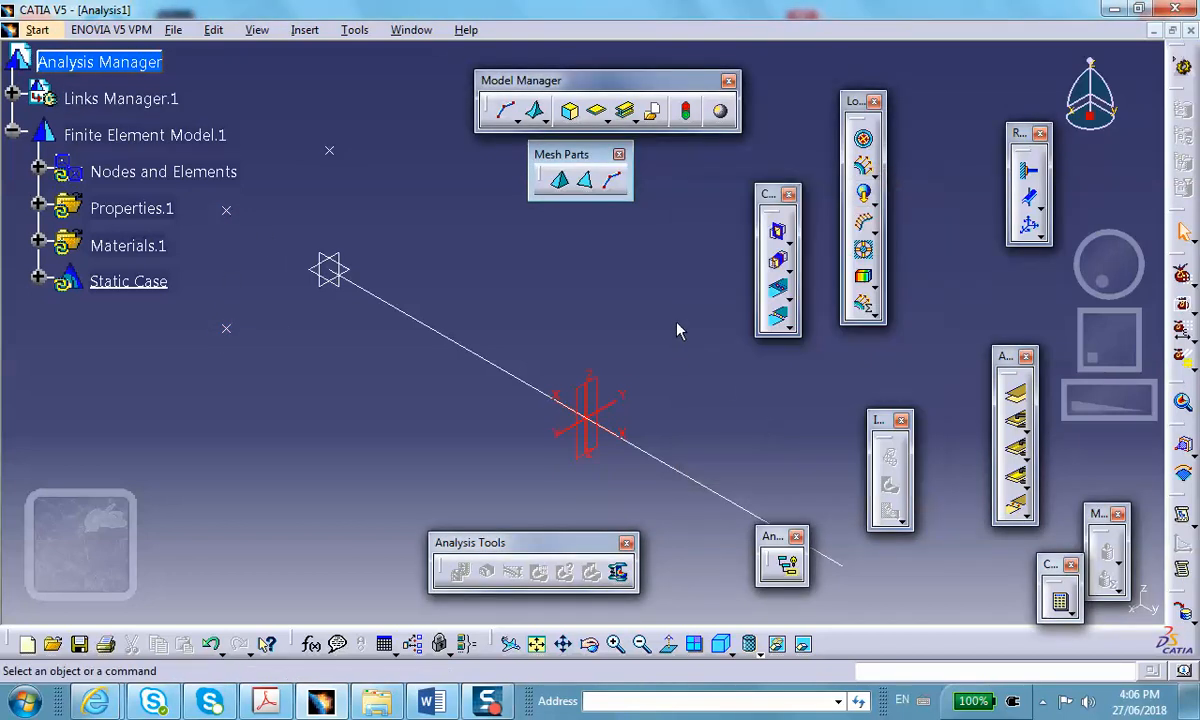
Start a user-defined restraint with all translations and rotations released, supported on the line's end vertex away from the origin.
middle_click_drag(678, 330, 698, 390)
middle_click_drag(351, 348, 310, 330)
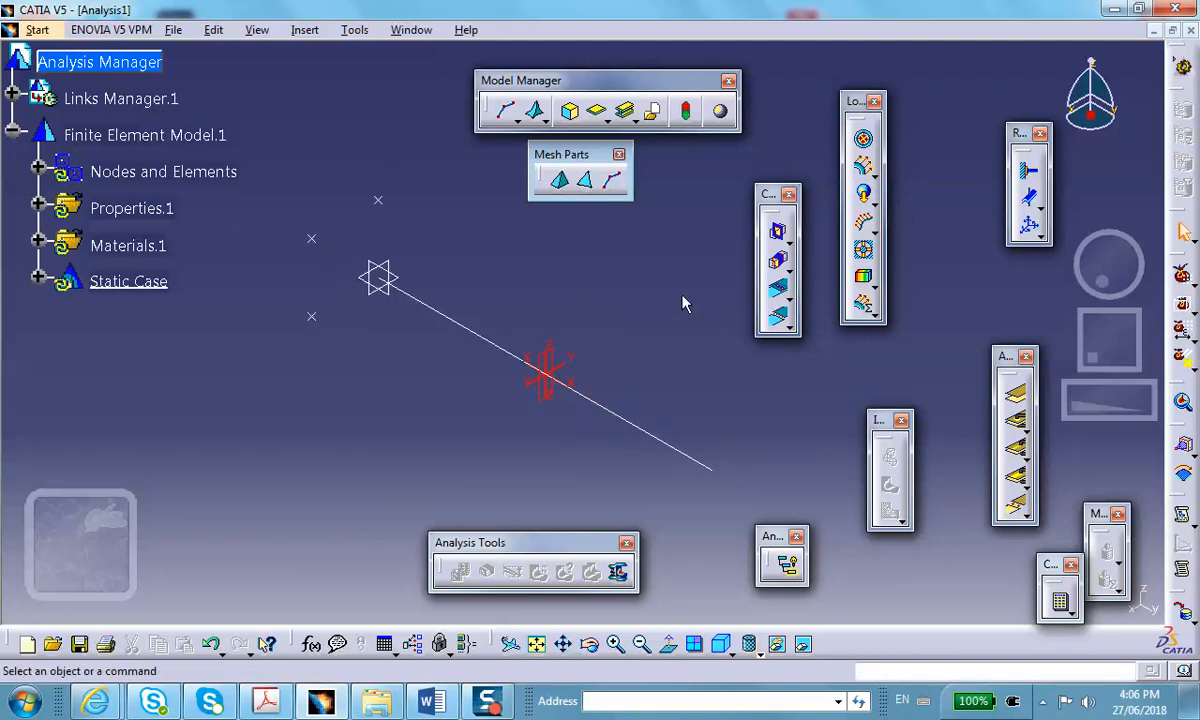
middle_click_drag(683, 303, 666, 297)
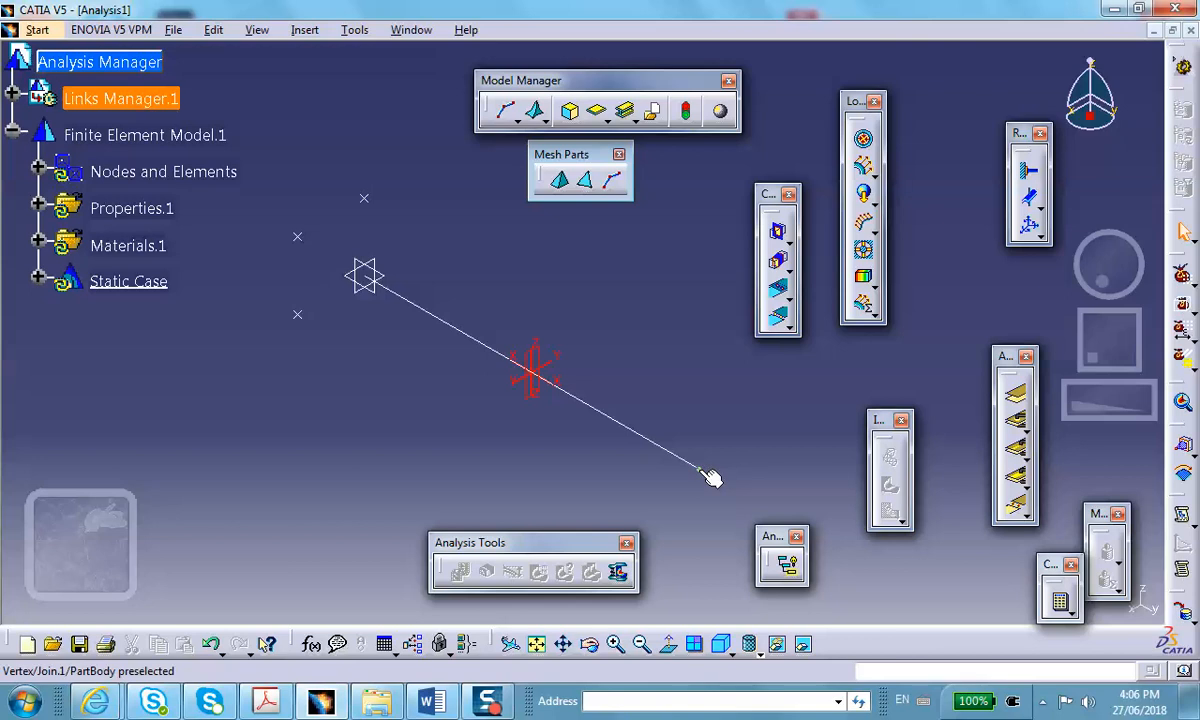
left_click(1030, 228)
left_click(706, 395)
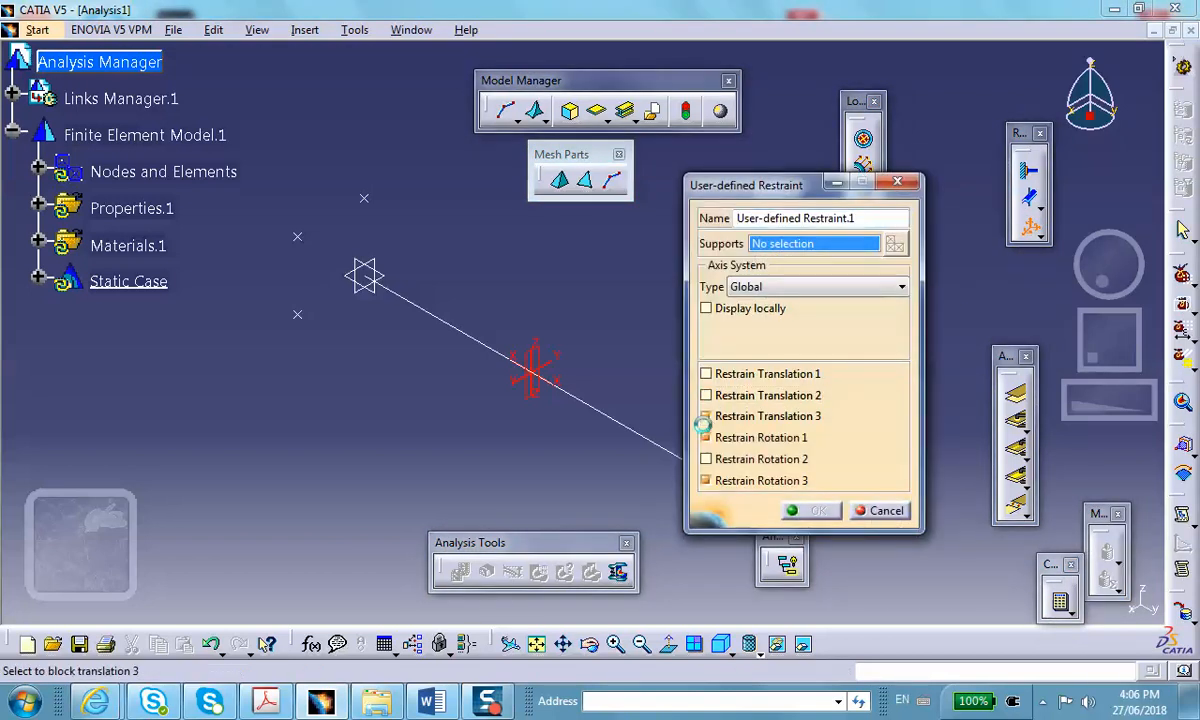
left_click(706, 416)
left_click(706, 437)
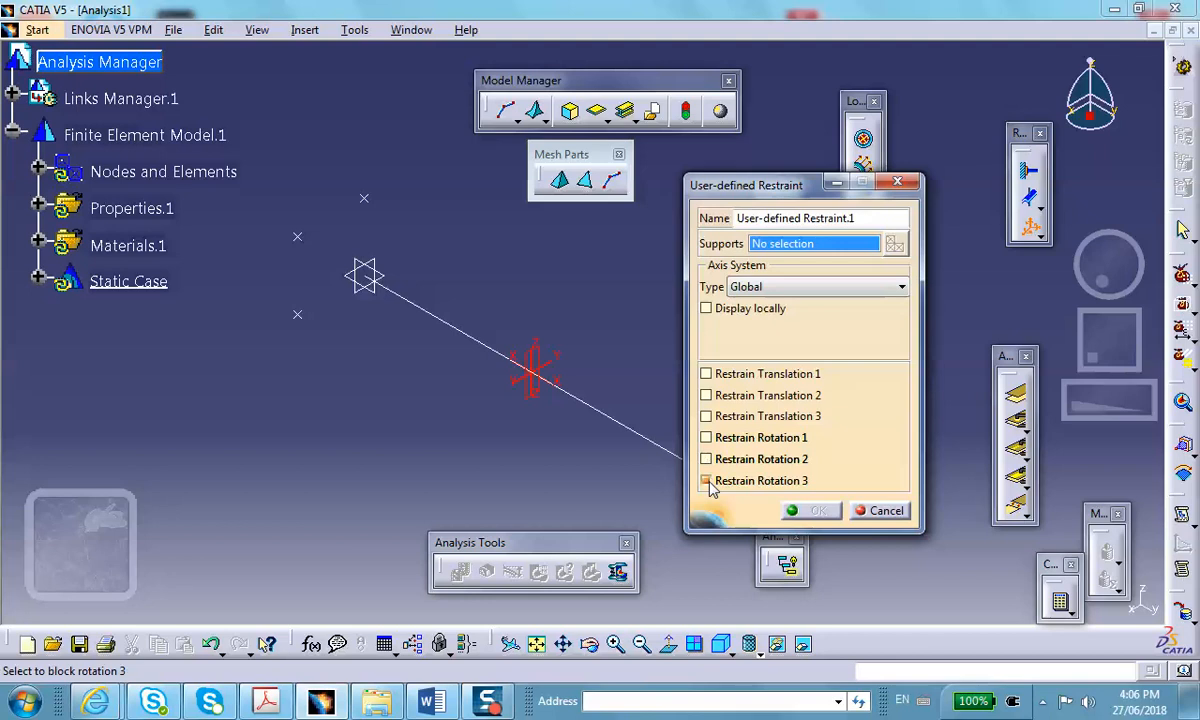
left_click(706, 481)
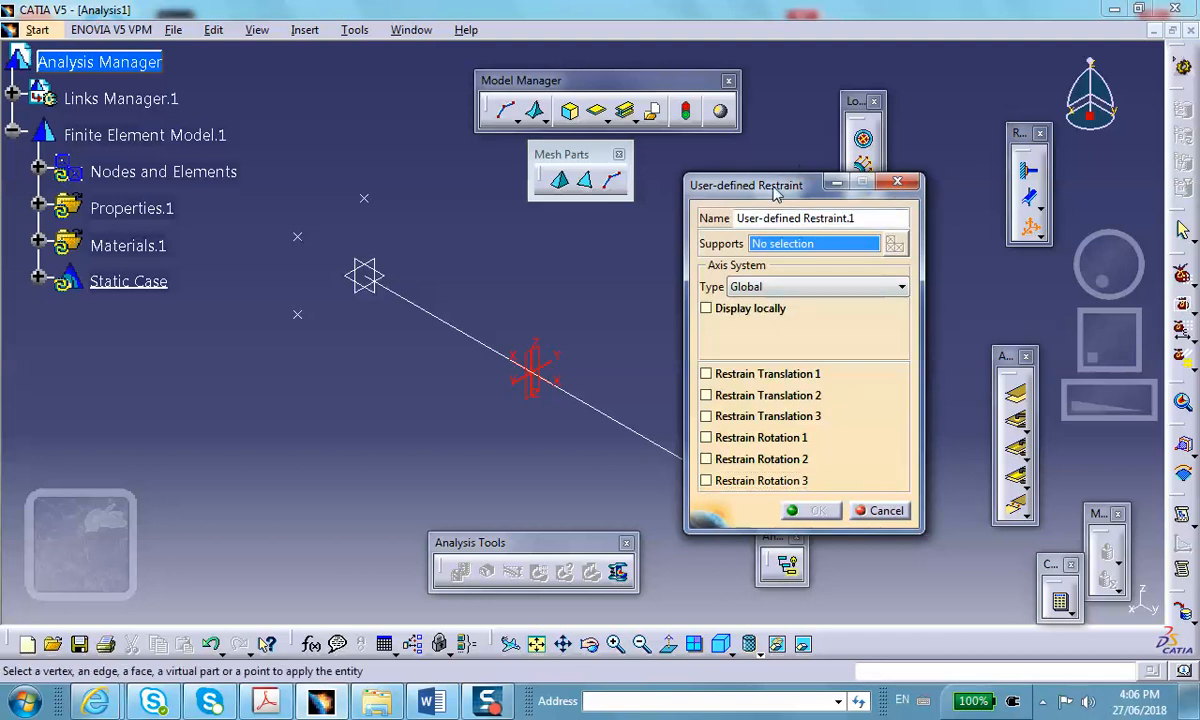
left_click_drag(728, 182, 806, 159)
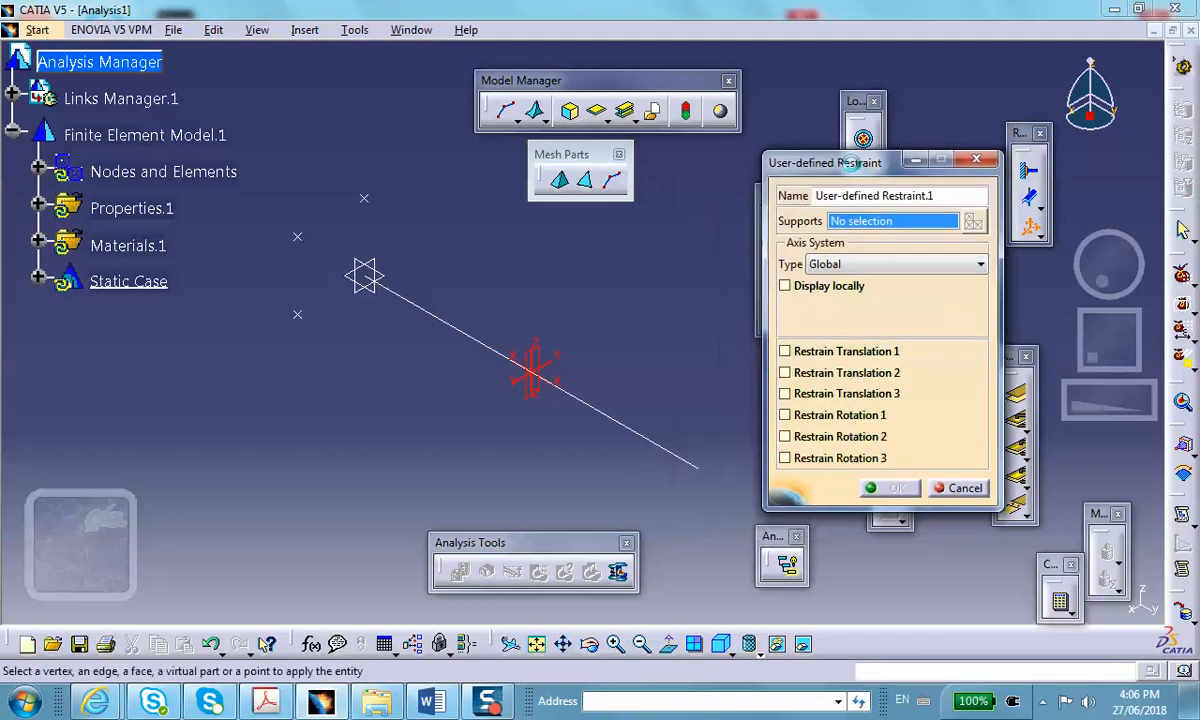
left_click(704, 469)
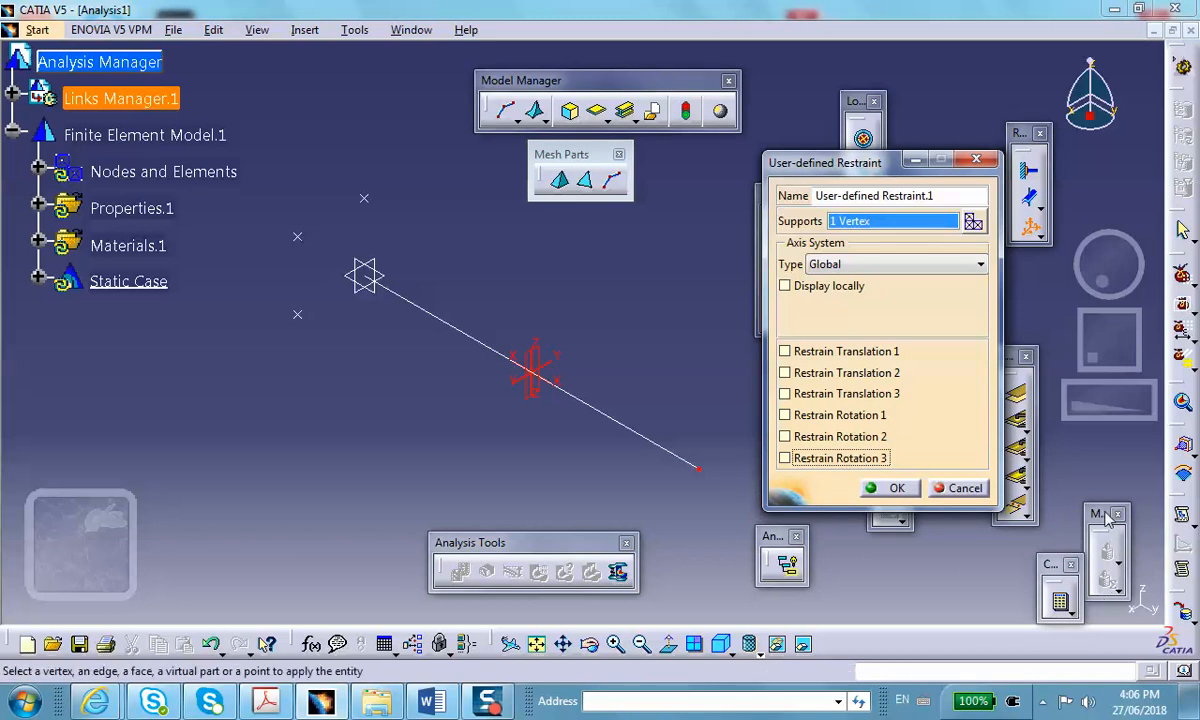
Restrain all three translations plus rotations 2 and 3 at the far end vertex, leave rotation 1 free, and confirm the restraint.
left_click_drag(1105, 514, 1093, 462)
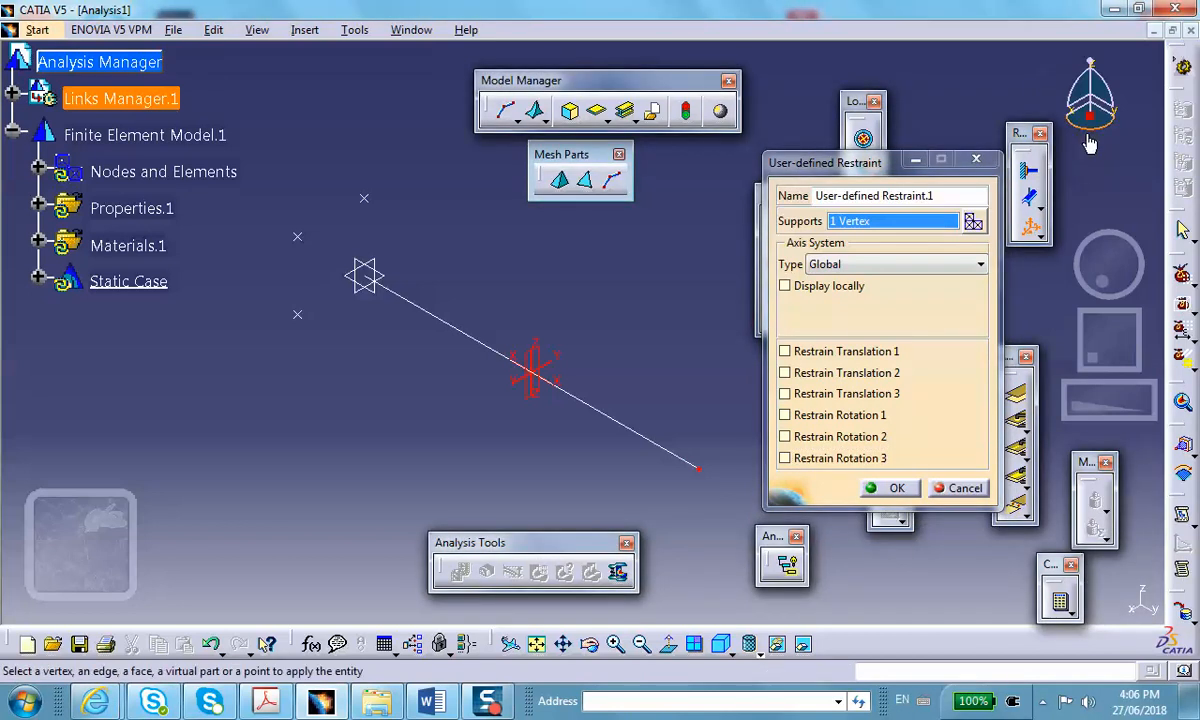
left_click(785, 352)
left_click(785, 373)
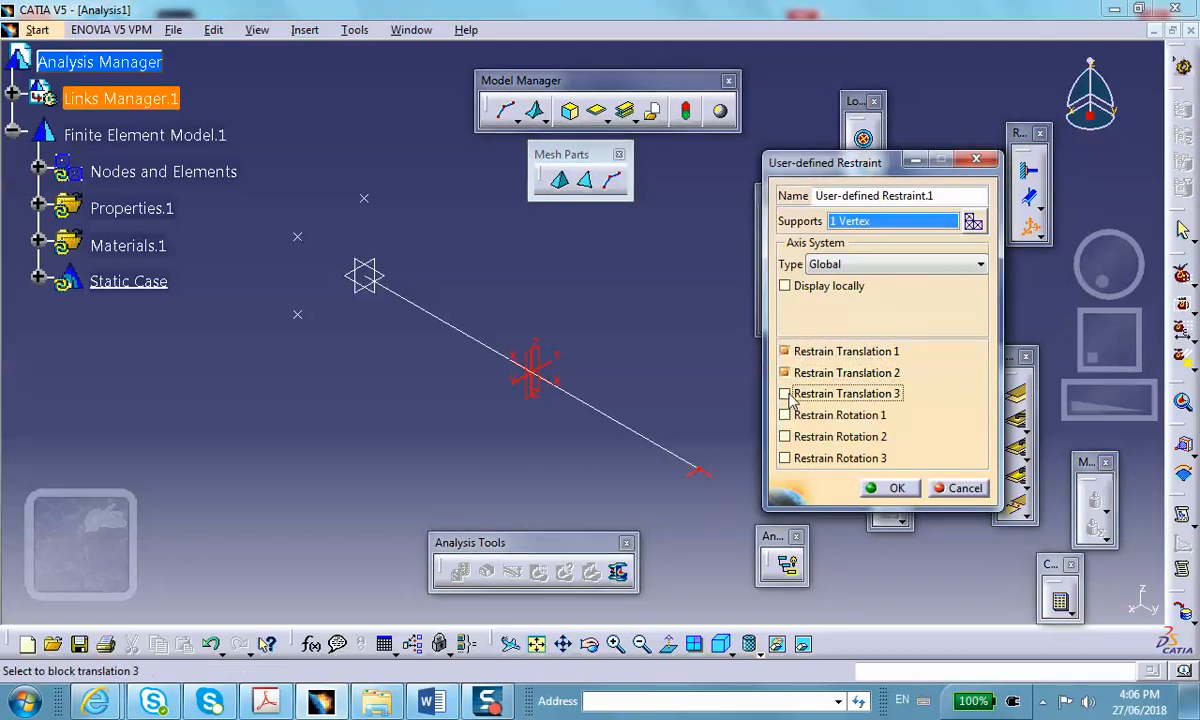
left_click(785, 394)
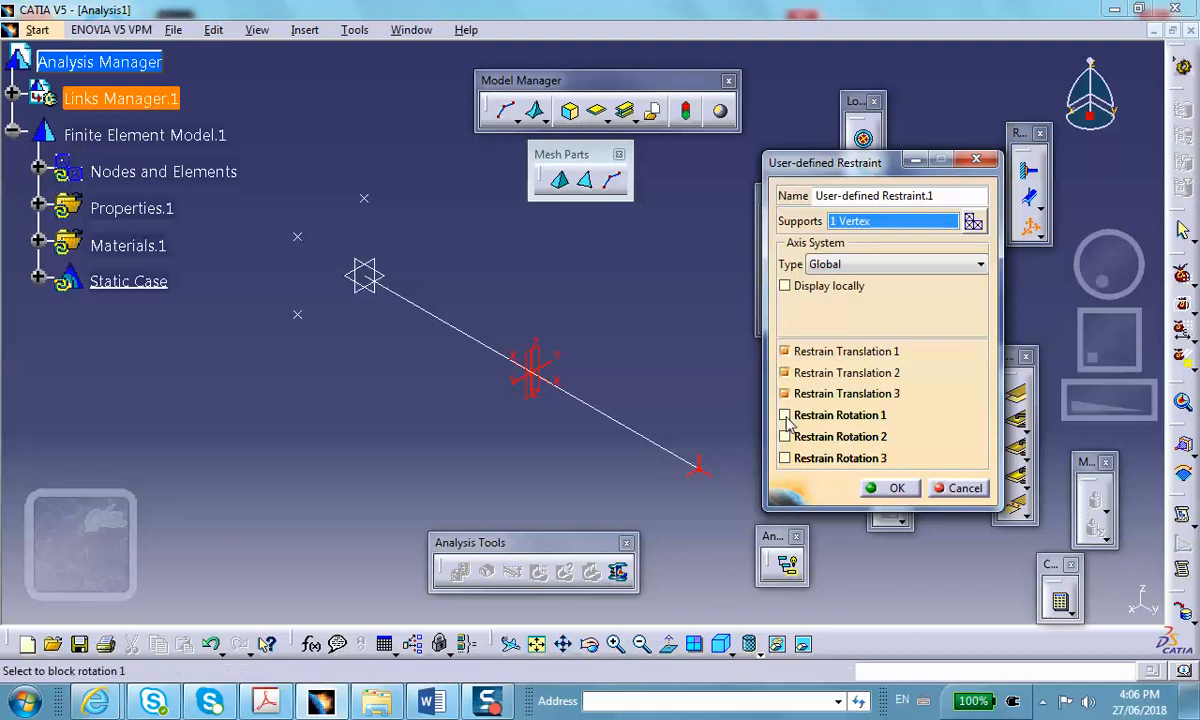
left_click(785, 436)
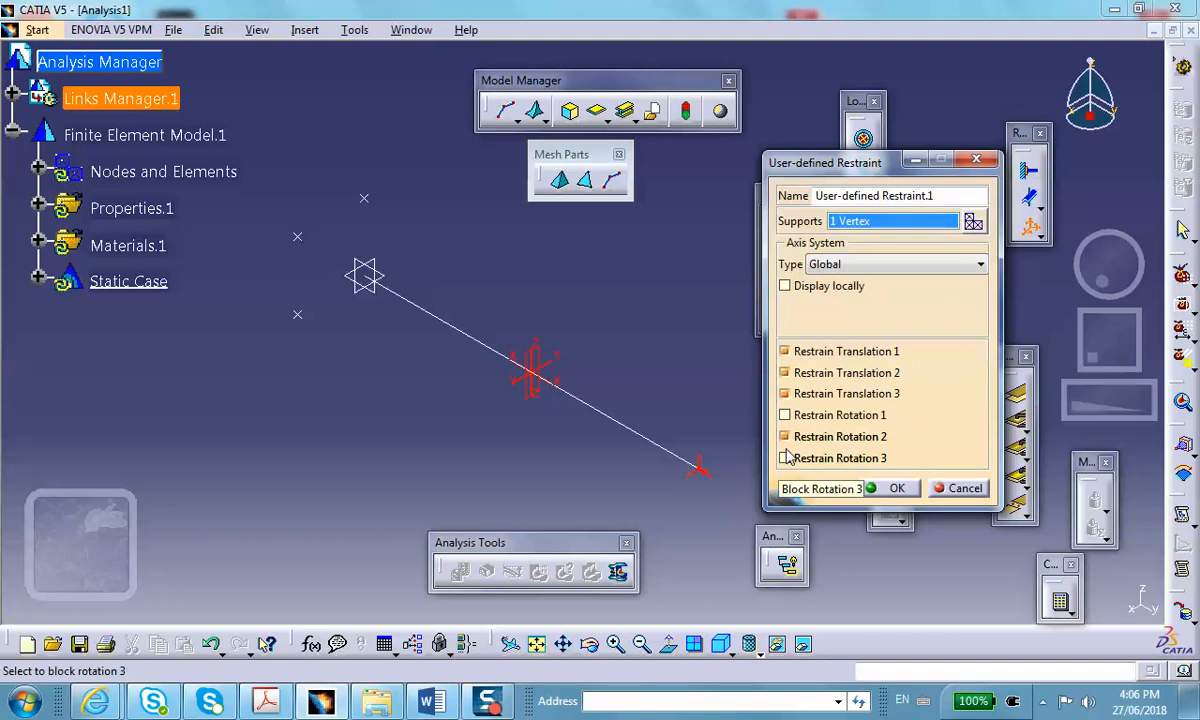
left_click(785, 458)
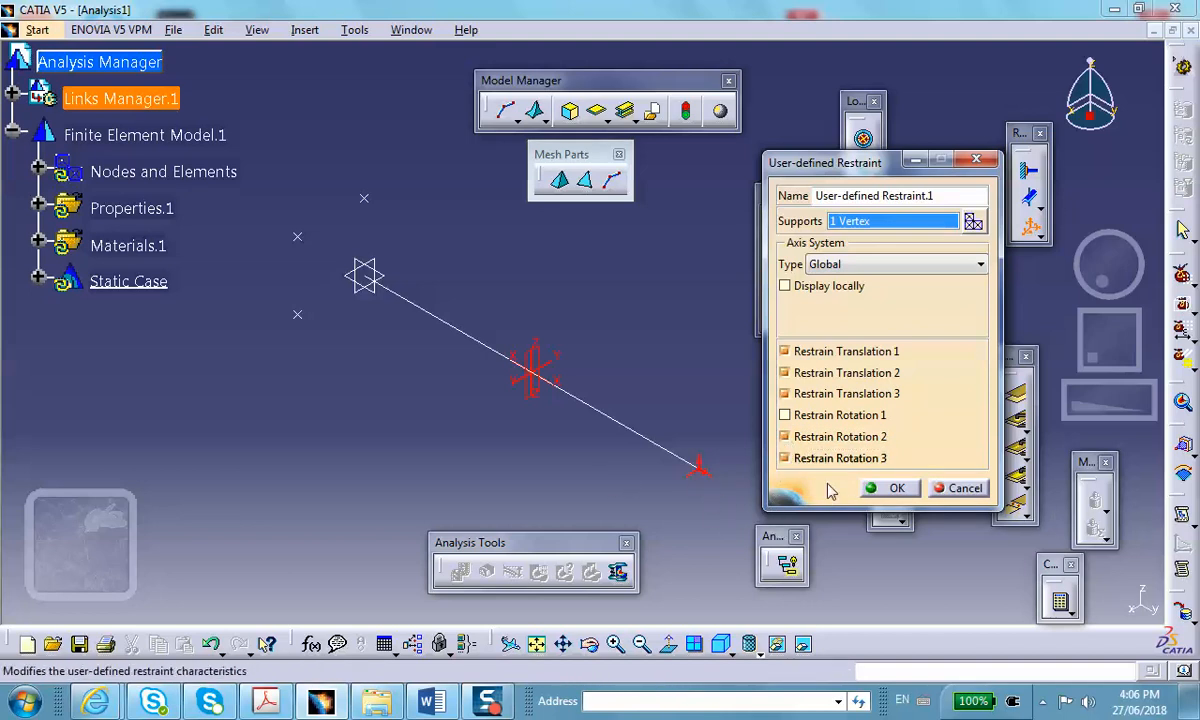
left_click(895, 489)
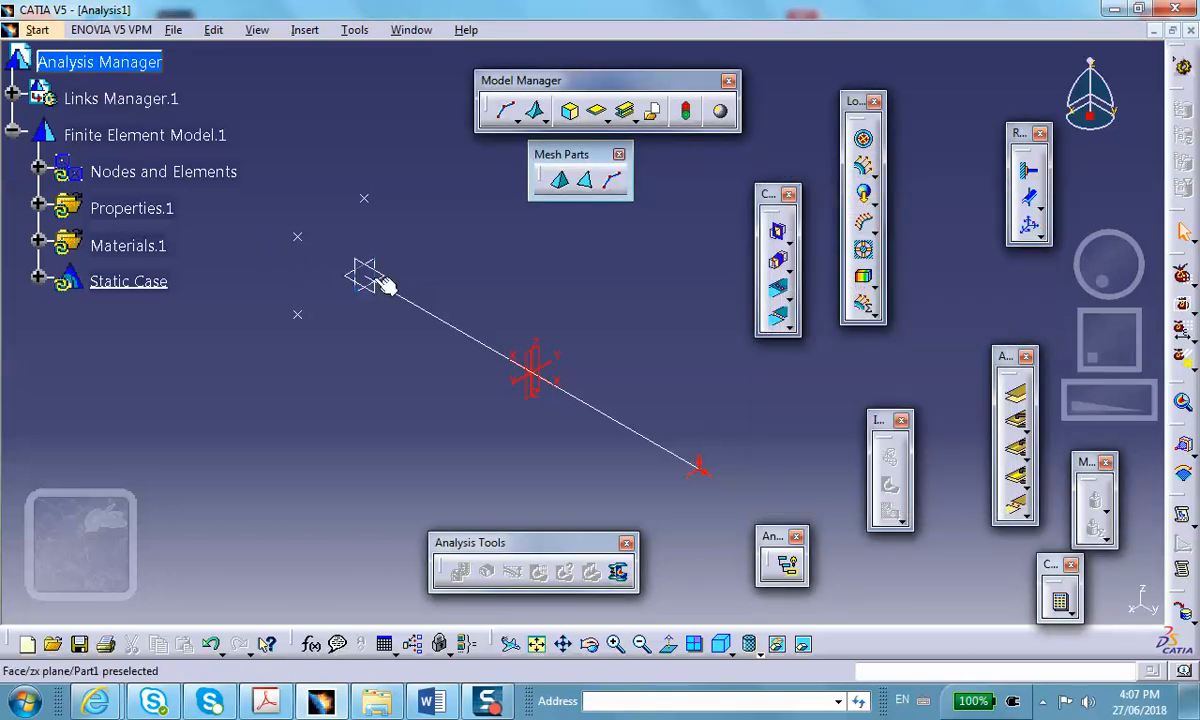
Start a second user-defined restraint on the line's vertex at the origin, with all translations and rotations released.
left_click(1032, 229)
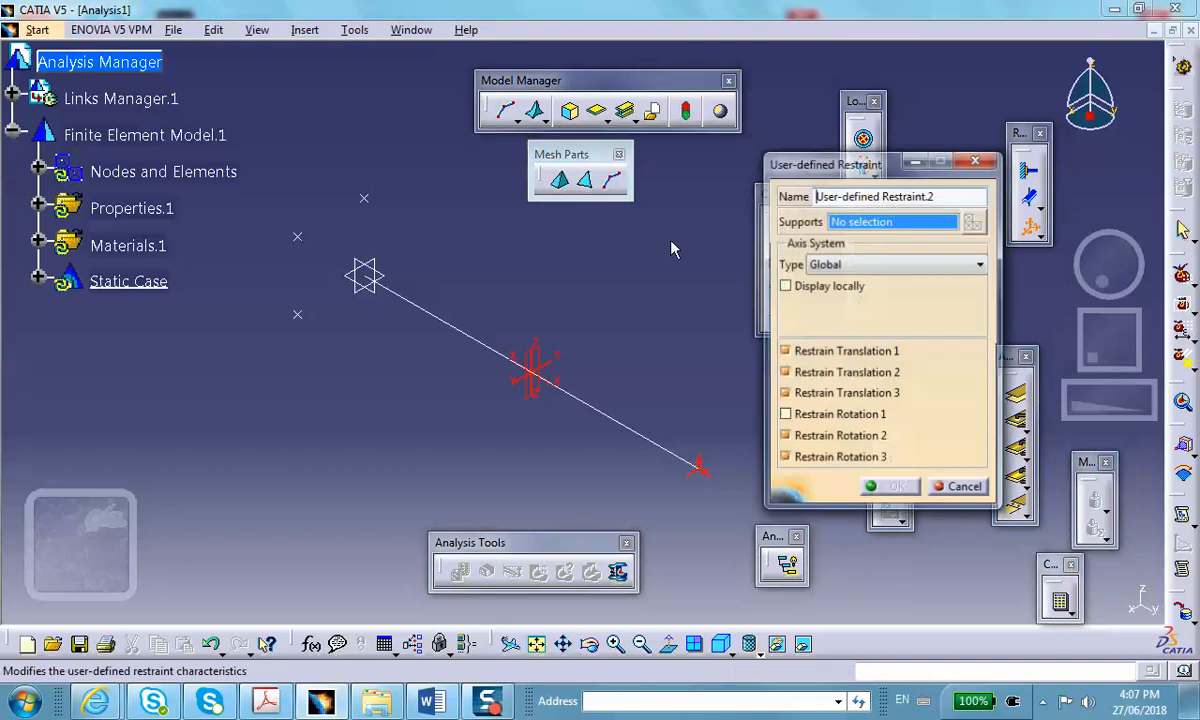
left_click(368, 280)
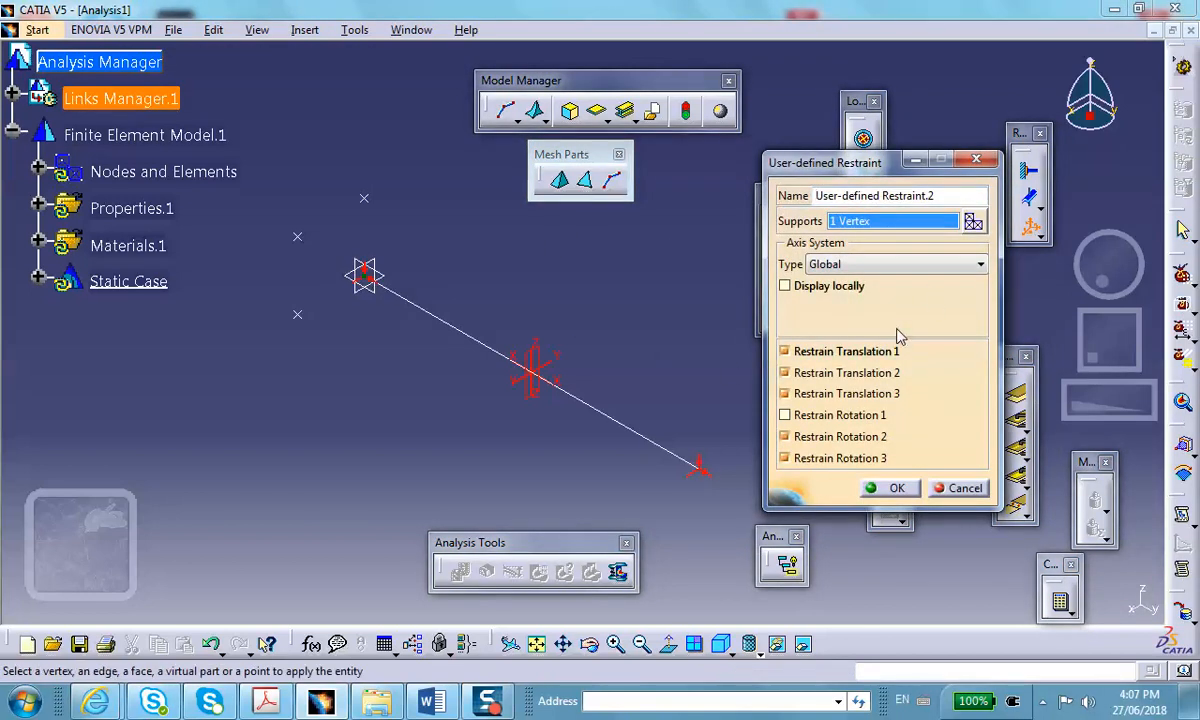
left_click(784, 351)
left_click(784, 372)
left_click(784, 393)
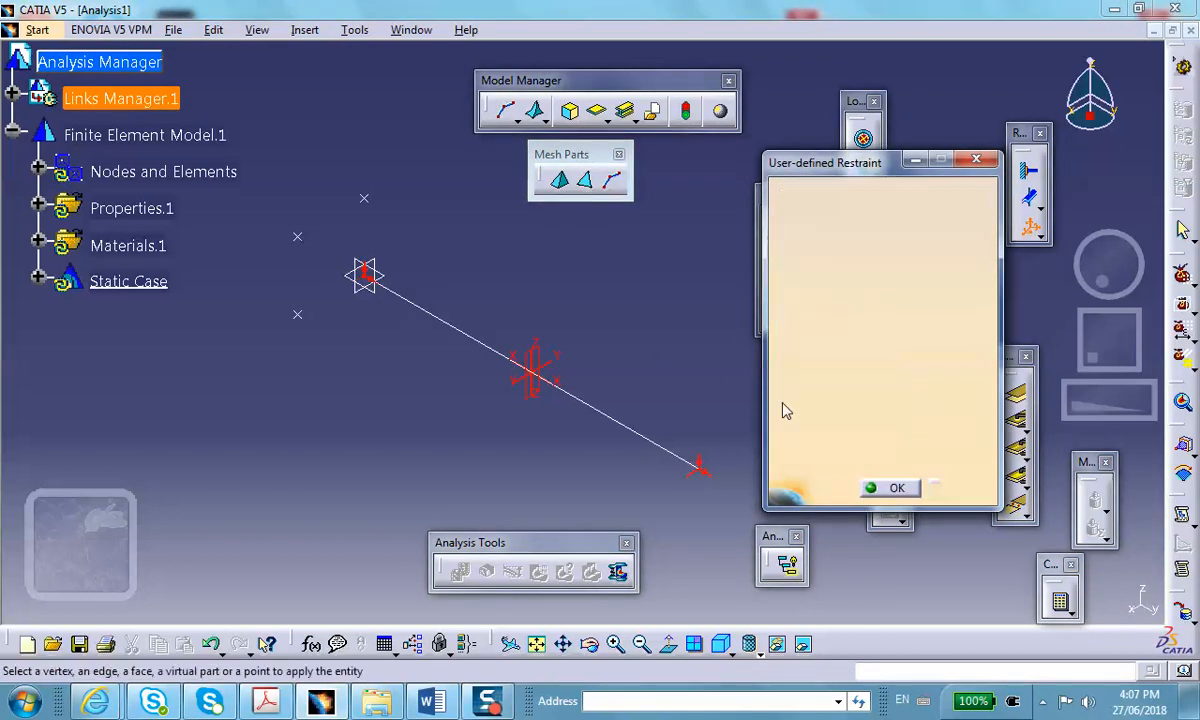
left_click(784, 436)
left_click(784, 458)
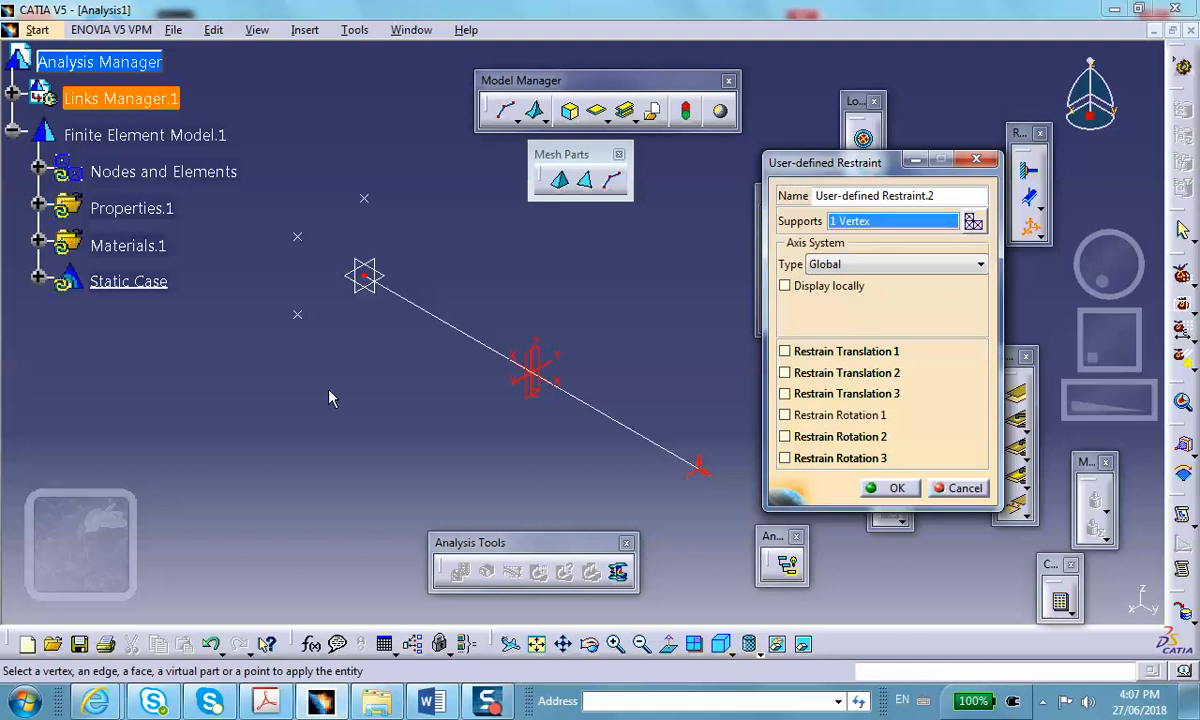
Restrain translation 2, rotation 1 and rotation 3 at the origin vertex and confirm the restraint.
left_click(785, 373)
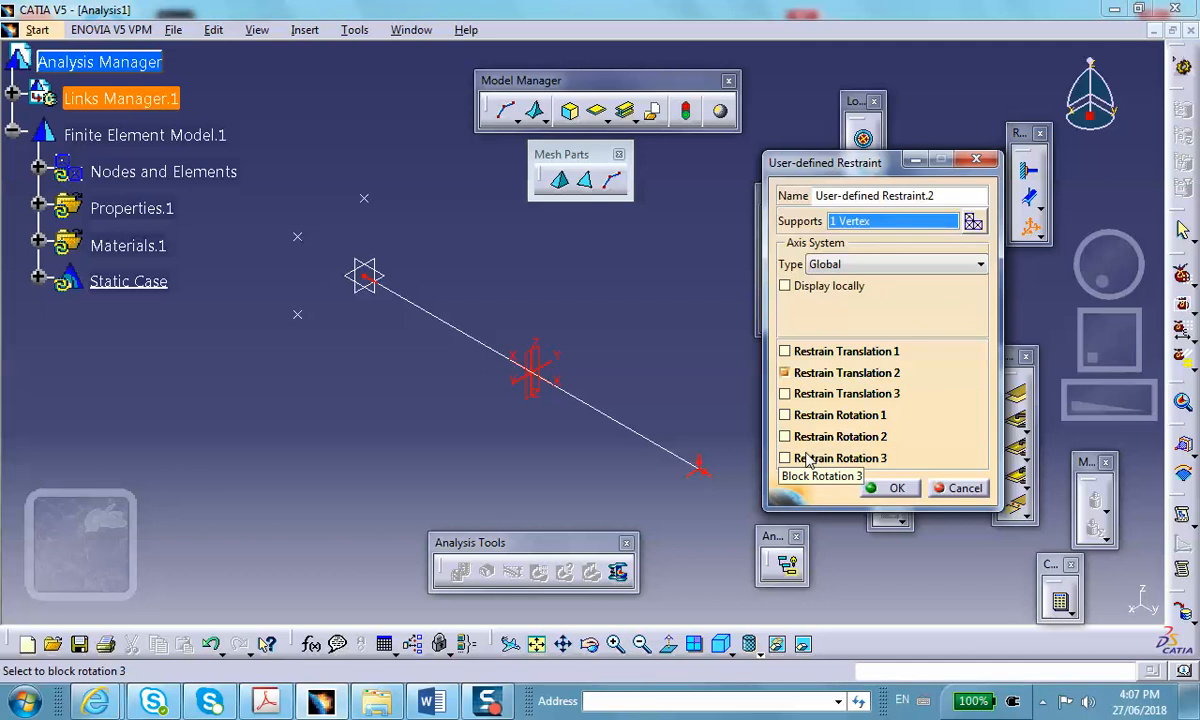
left_click(785, 373)
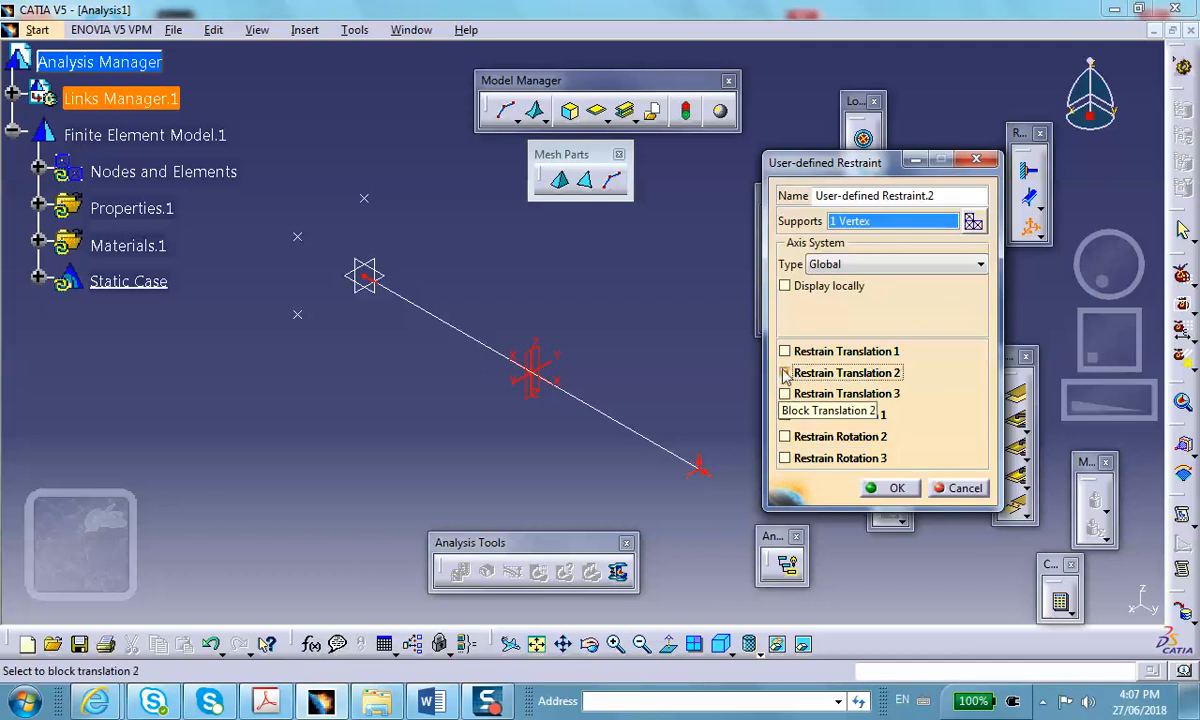
left_click(785, 373)
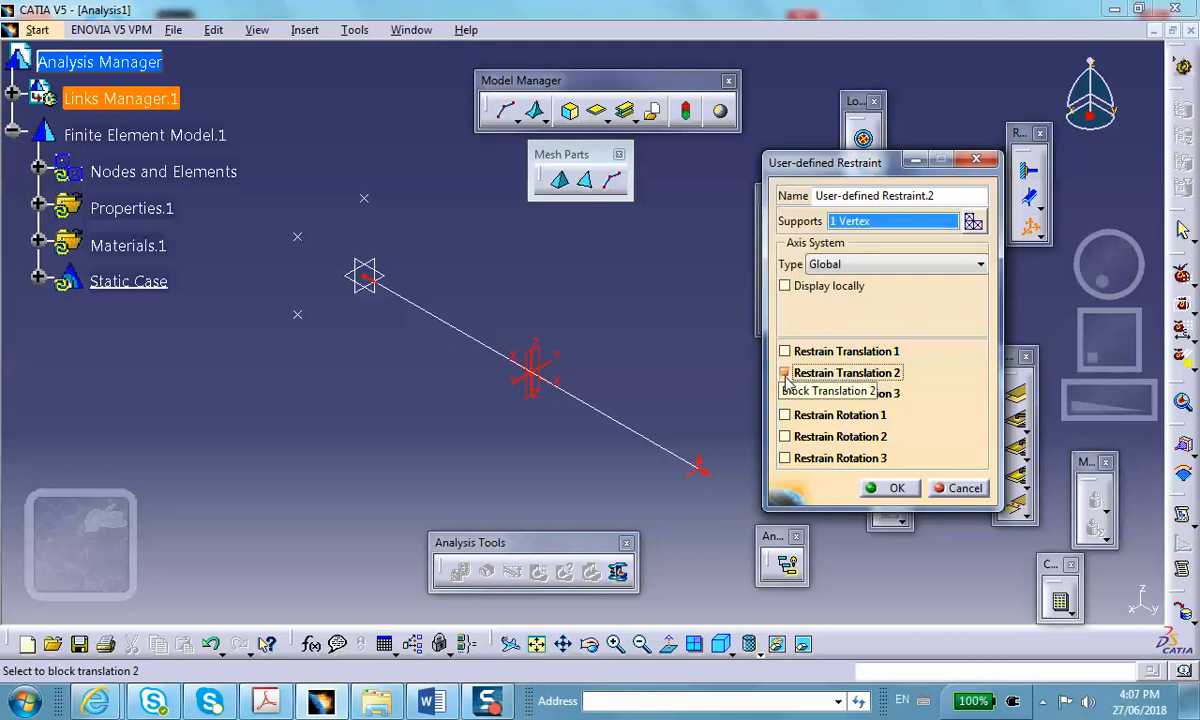
left_click(785, 415)
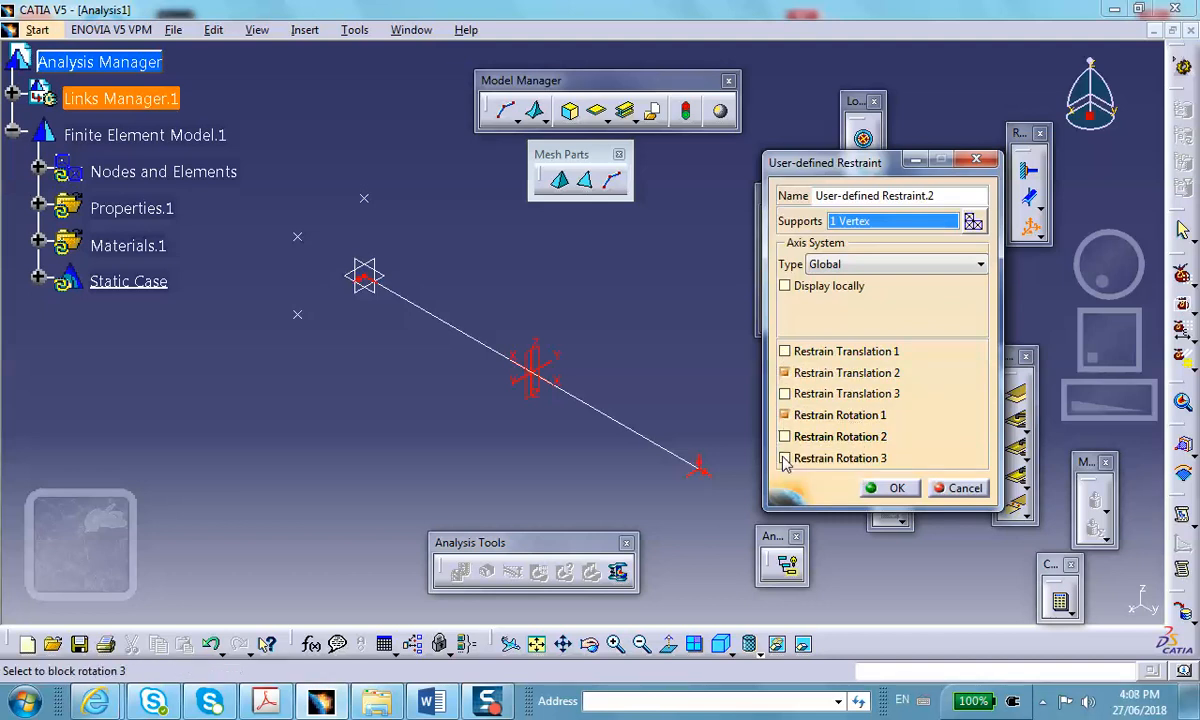
left_click(785, 458)
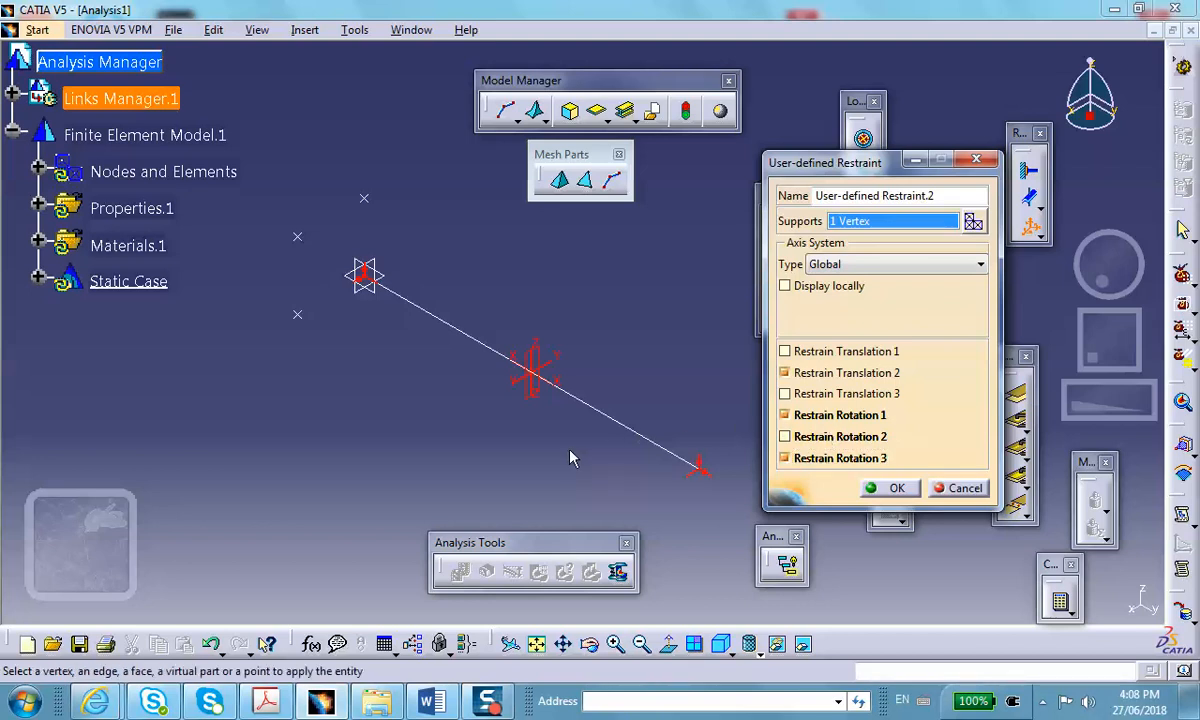
left_click(898, 488)
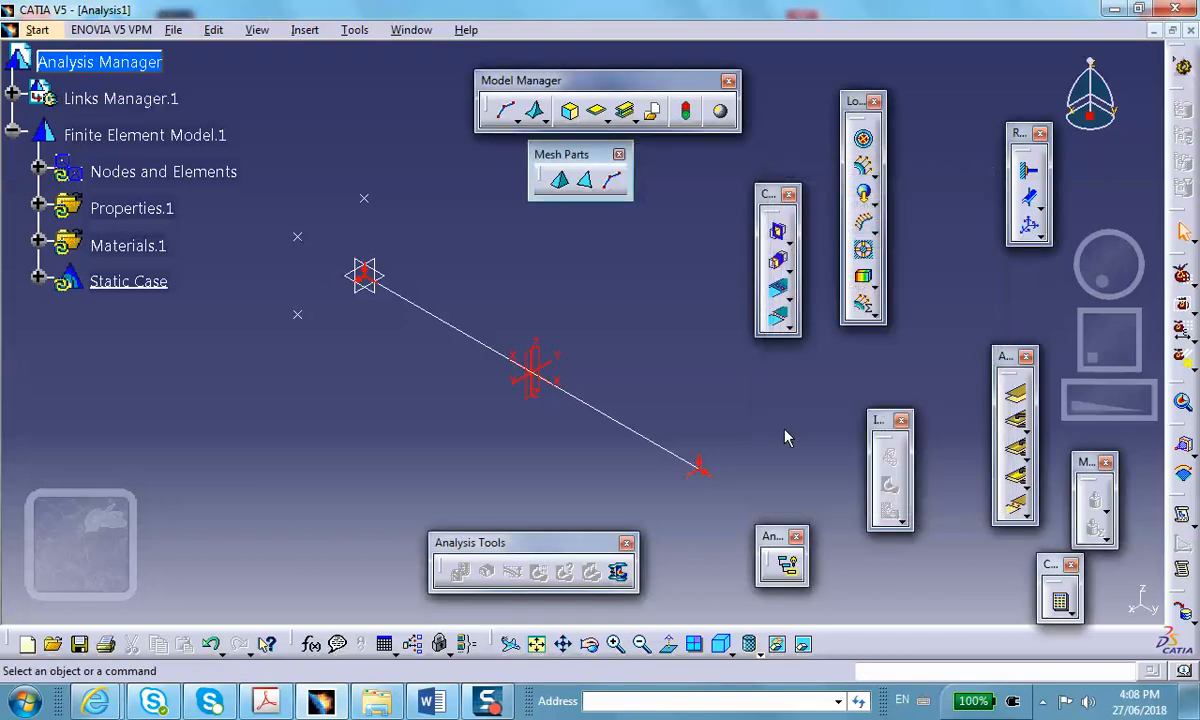
Apply a distributed force to the line's vertex at the origin, with X set to 0 and Z set to -500lbf.
middle_click_drag(520, 270, 560, 292)
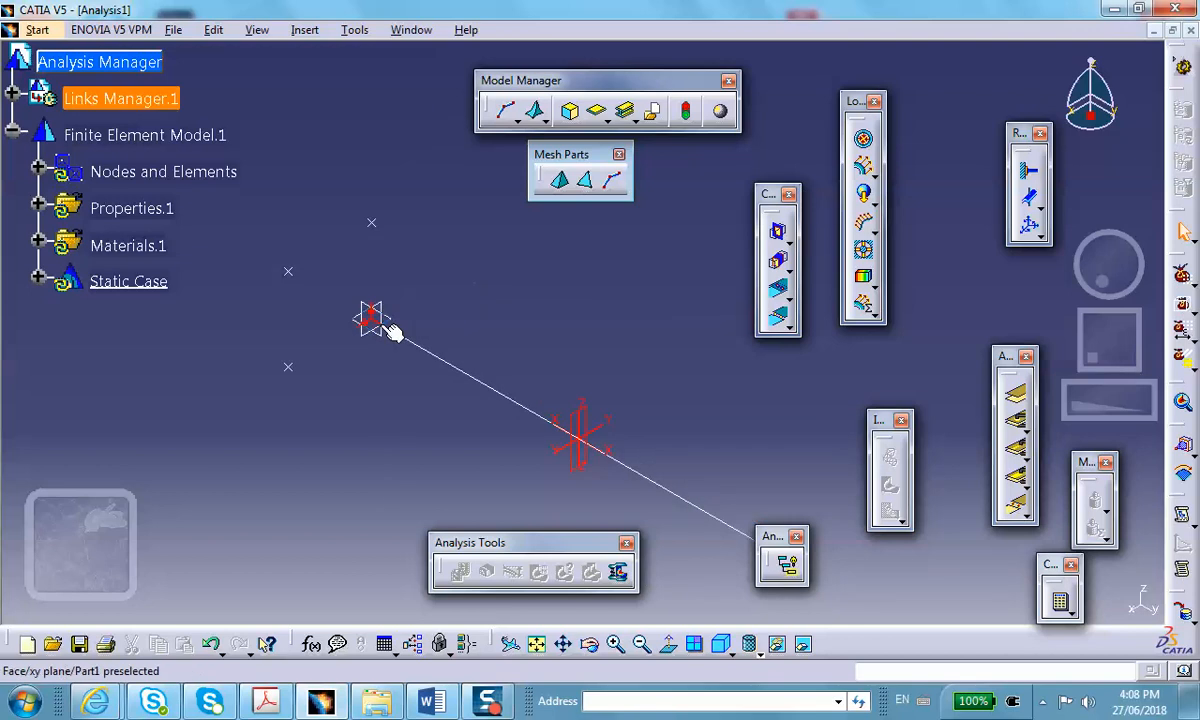
middle_click_drag(518, 367, 477, 292)
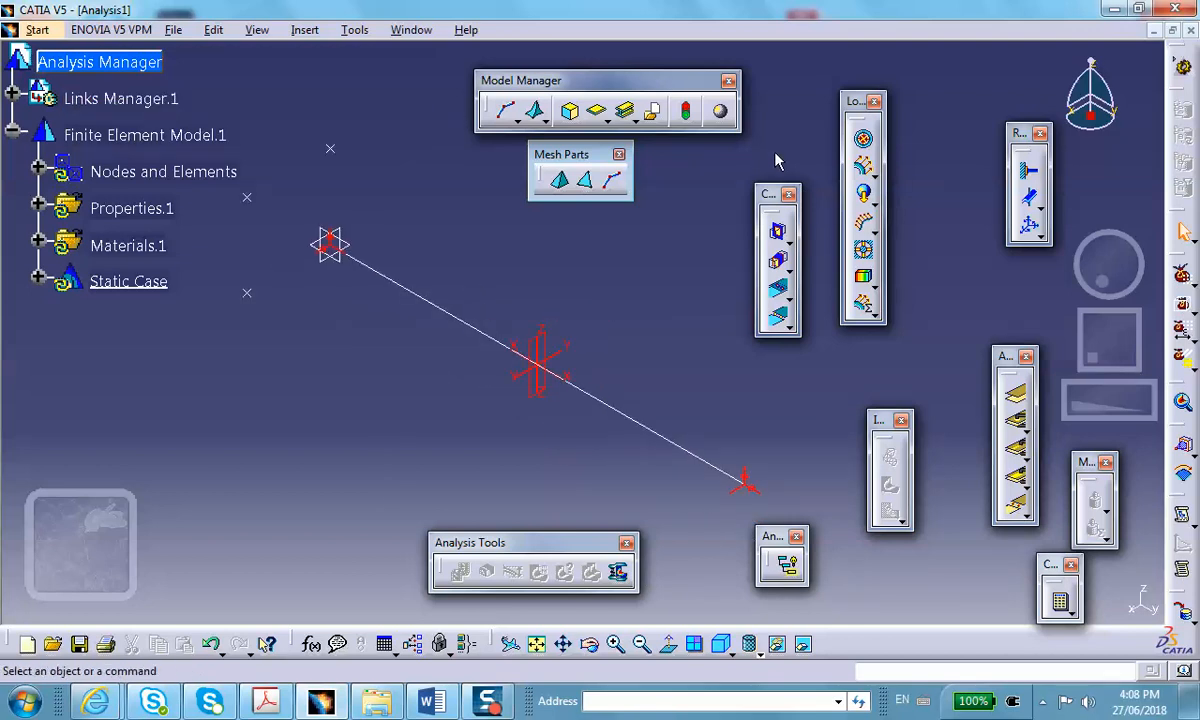
left_click(864, 168)
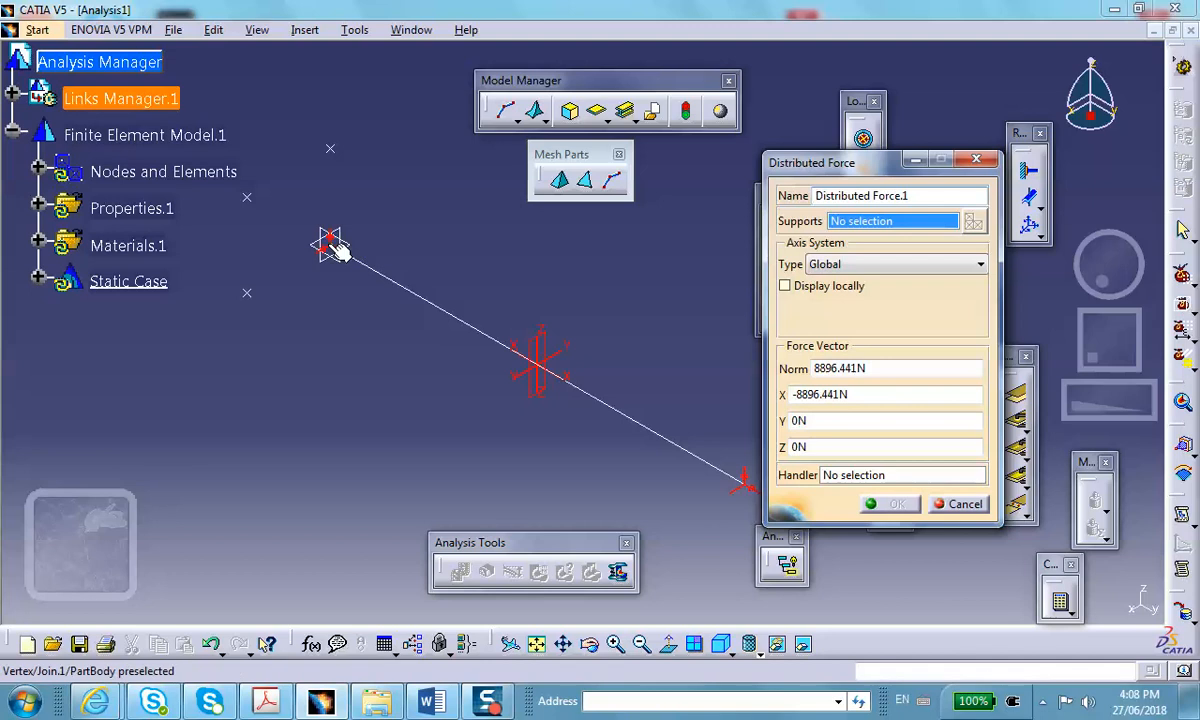
left_click(337, 248)
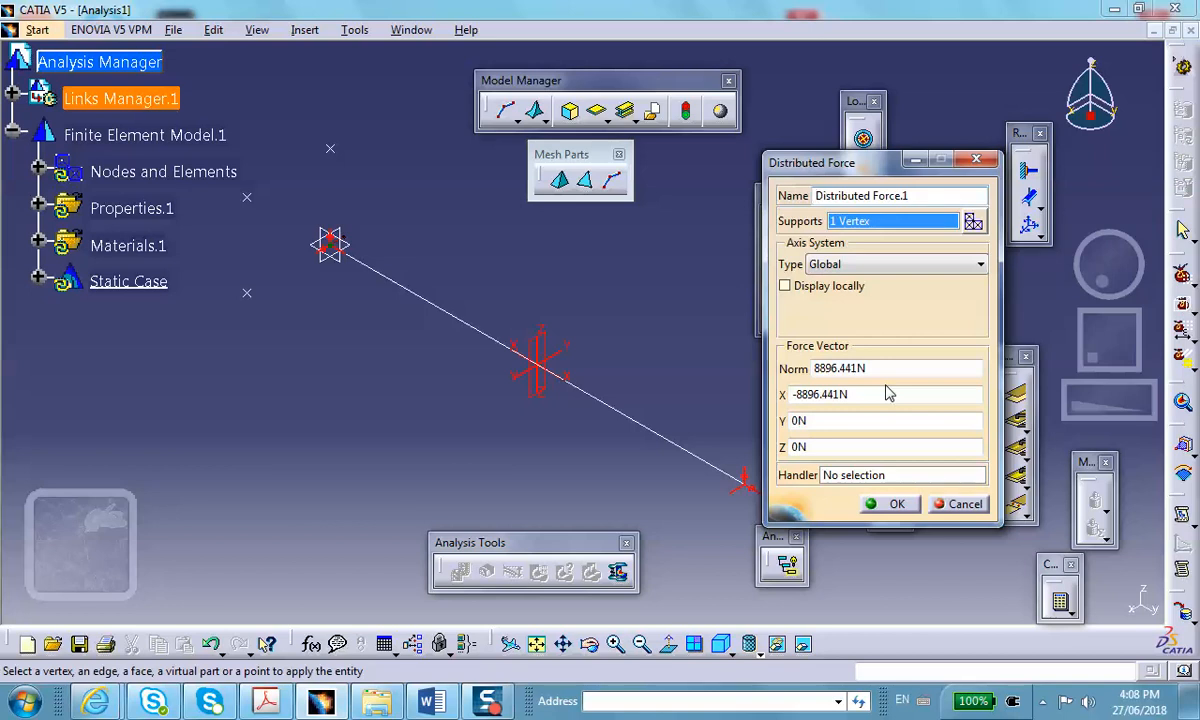
left_click_drag(857, 393, 712, 392)
type("0")
left_click_drag(830, 446, 688, 404)
type("-")
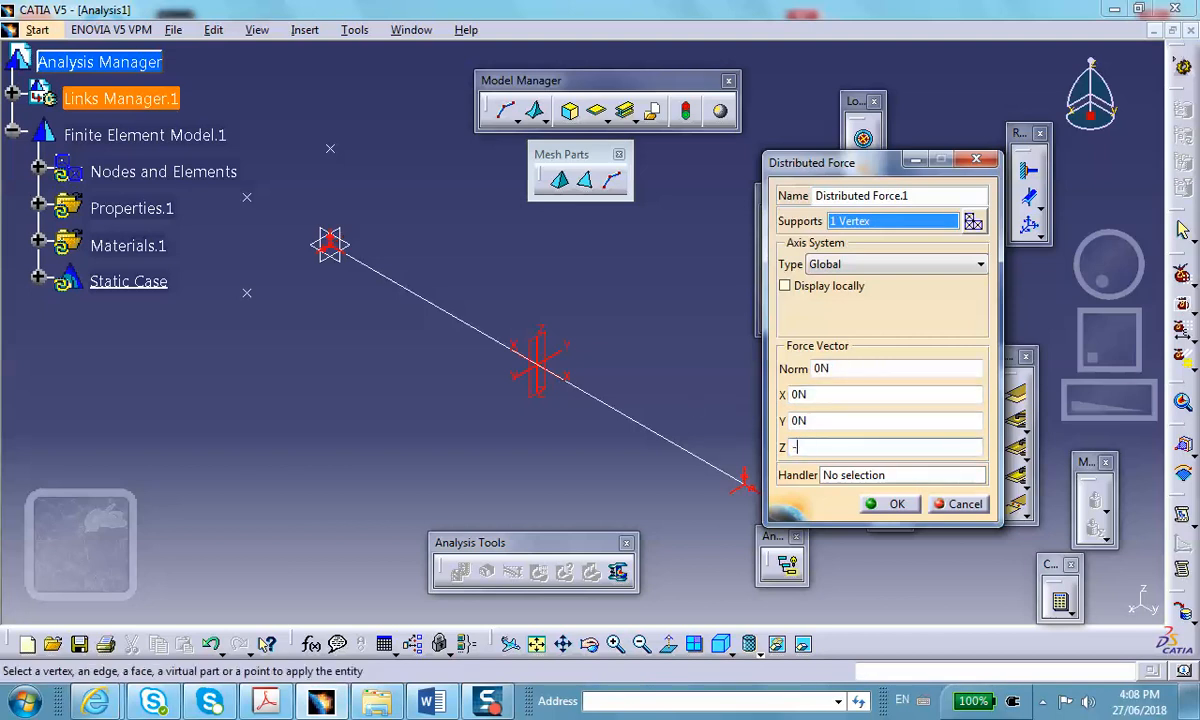
type("500lbf")
left_click(893, 503)
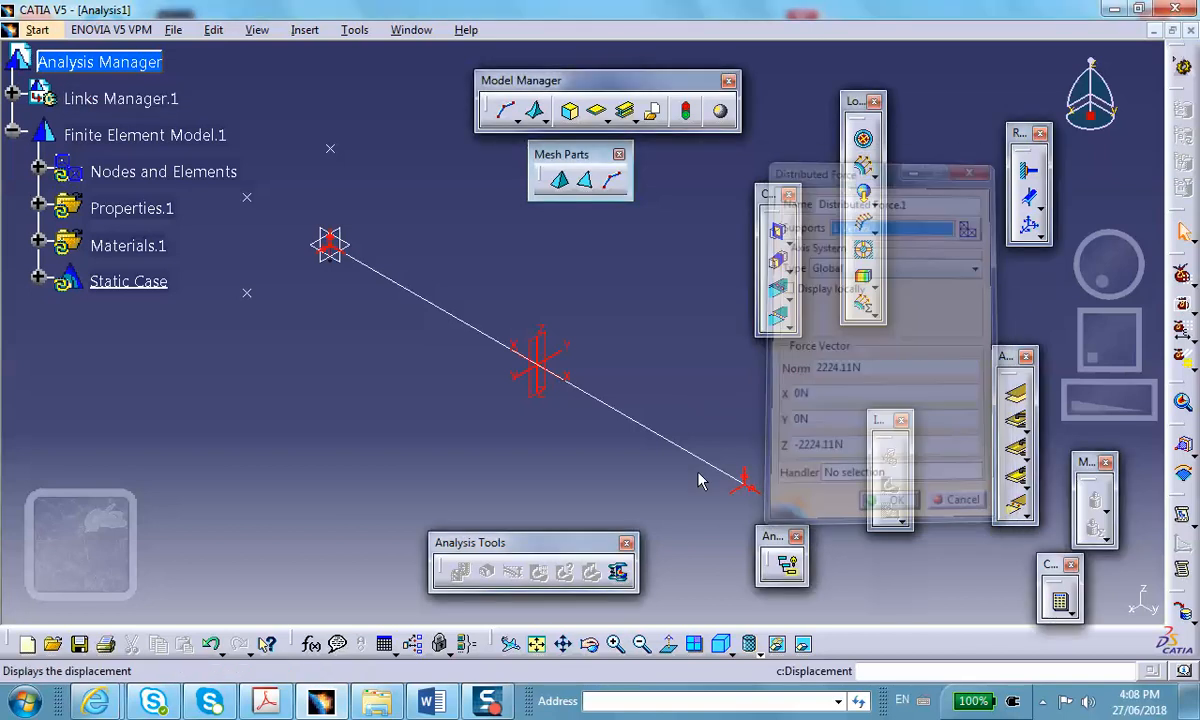
Compute the static case solution, accepting the computation resources estimate.
middle_click_drag(338, 407, 932, 497)
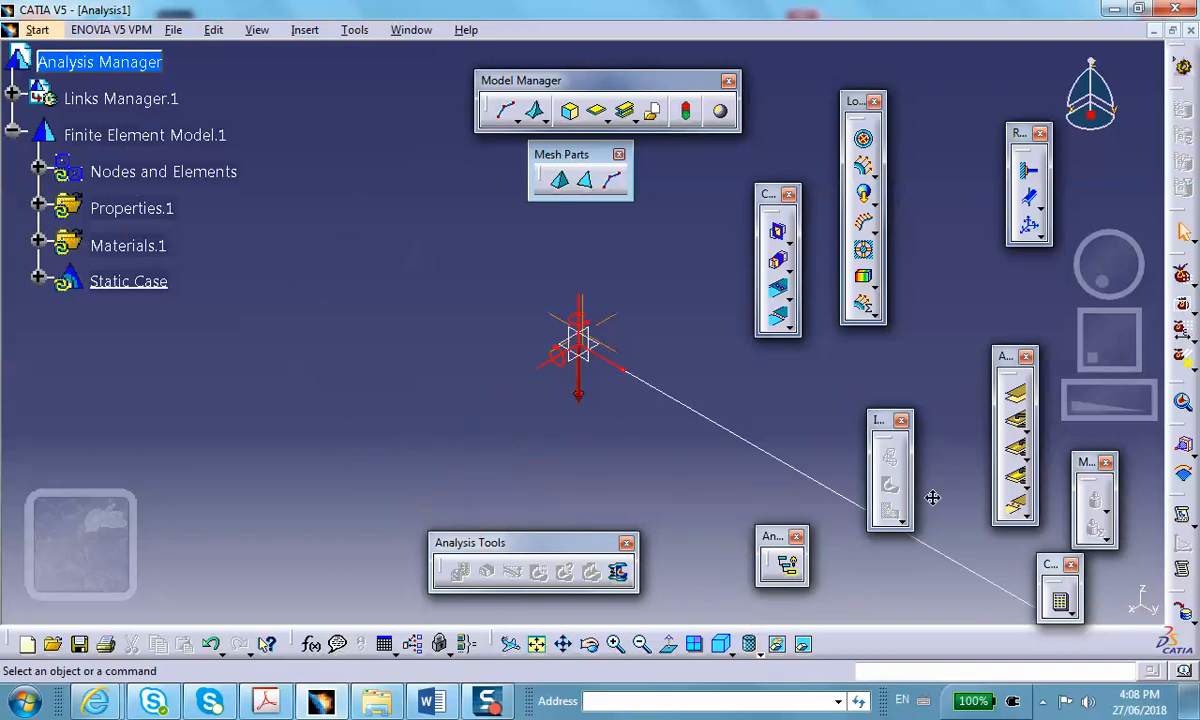
middle_click_drag(587, 396, 391, 389)
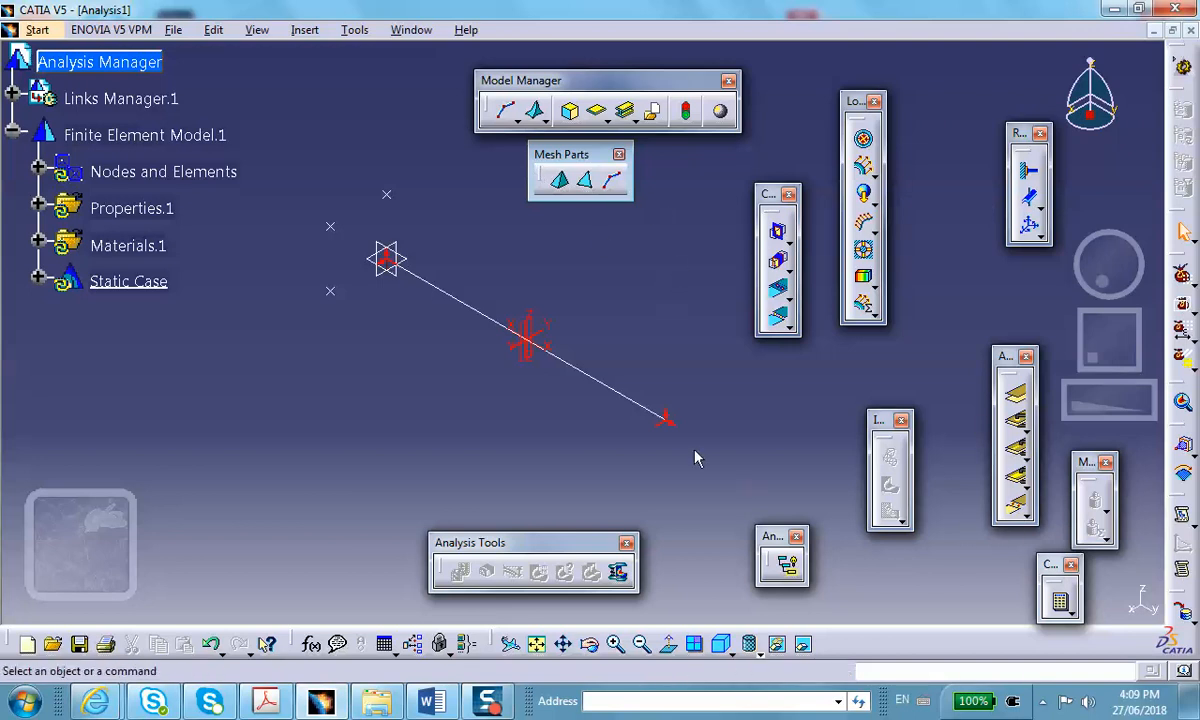
left_click(1062, 605)
left_click(1052, 592)
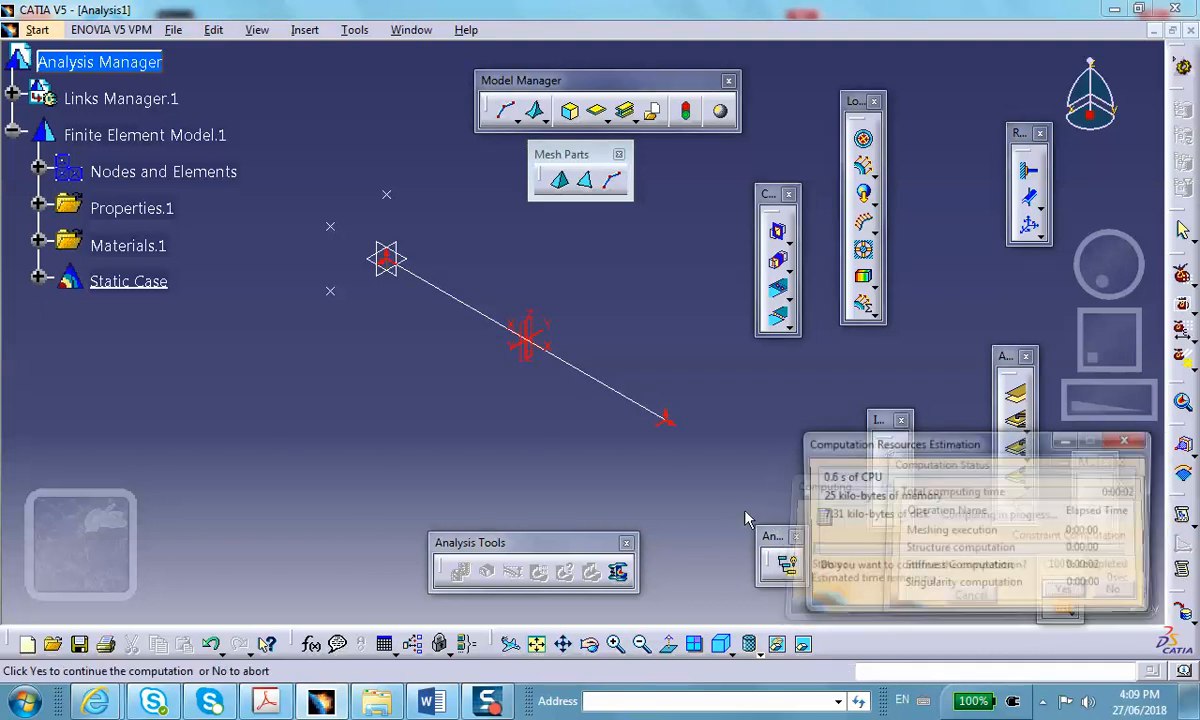
left_click(1062, 590)
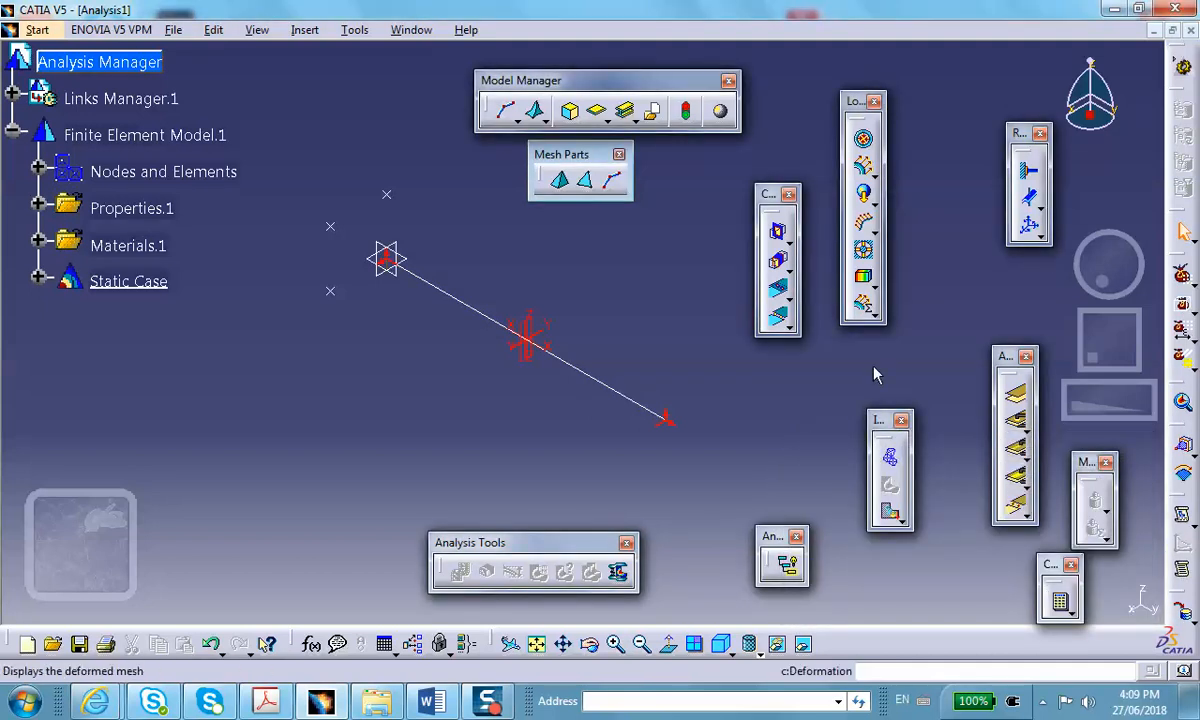
Display the deformed mesh, view it facing the YZ plane, and play its animation before closing it.
left_click(891, 459)
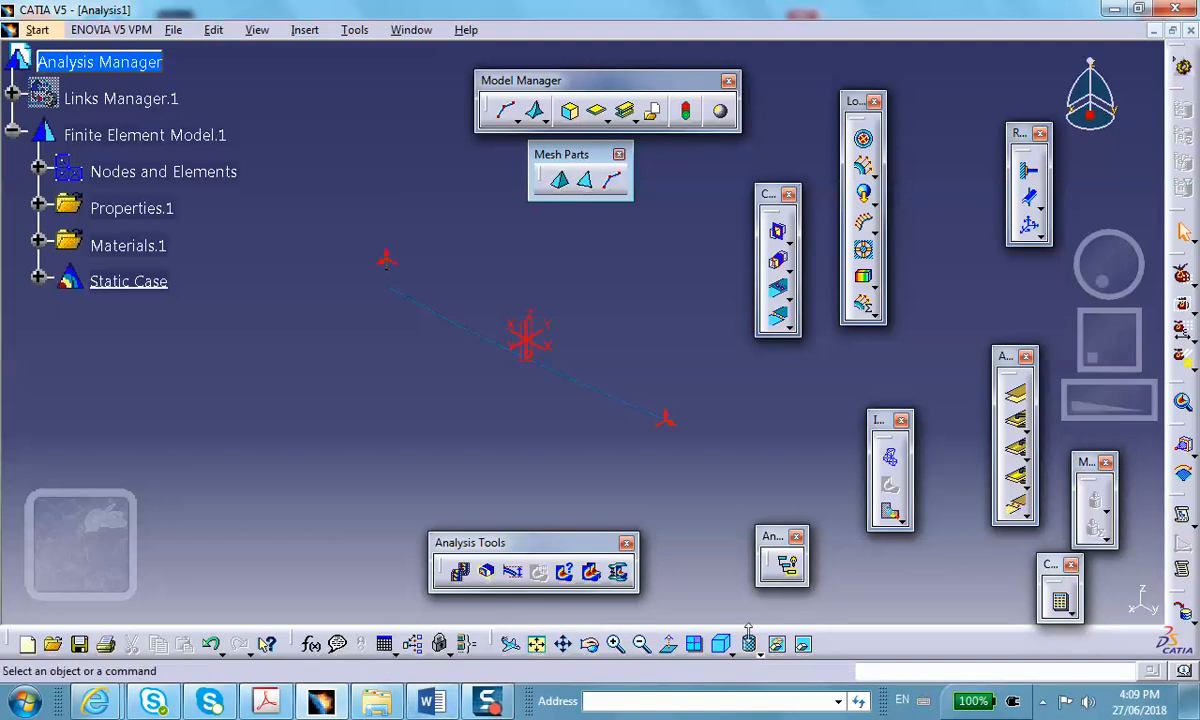
left_click(726, 652)
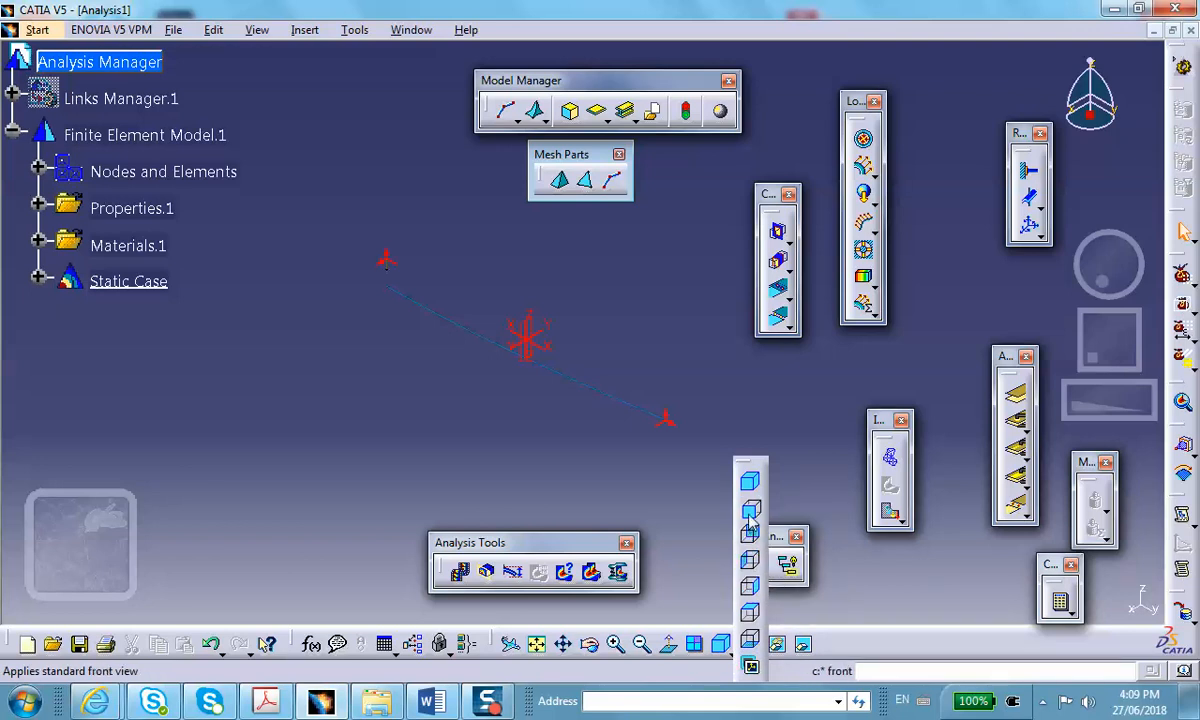
left_click(752, 537)
middle_click_drag(670, 470, 597, 516)
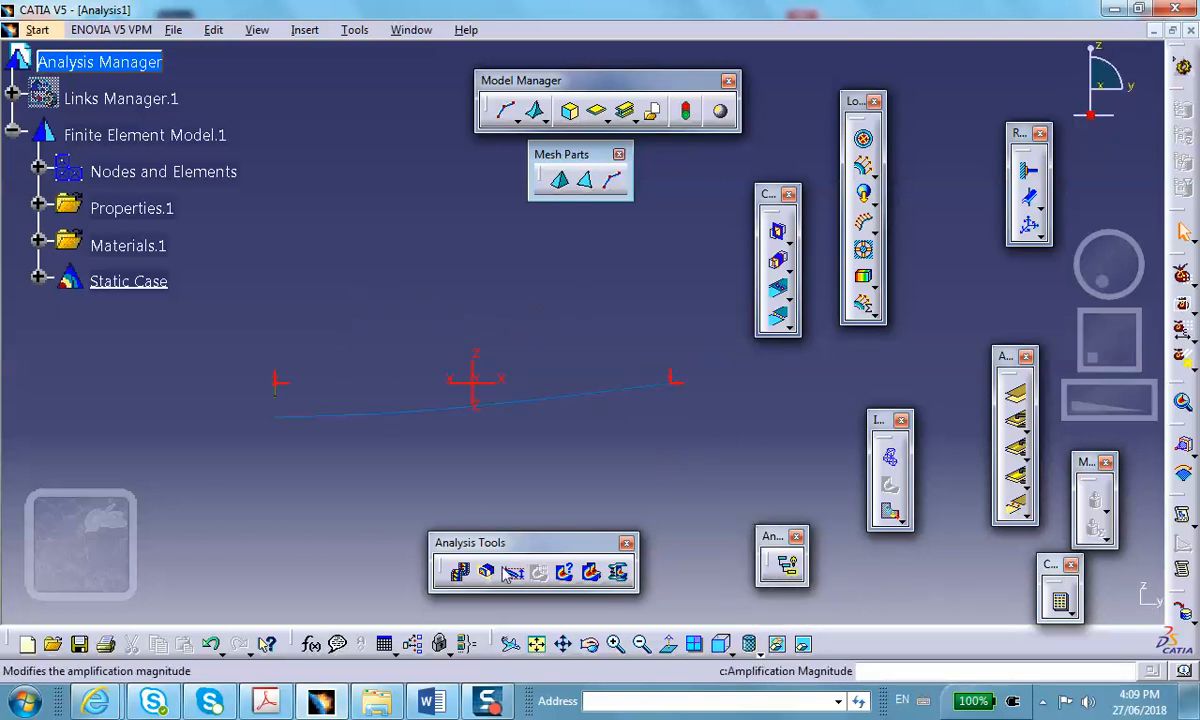
left_click(460, 571)
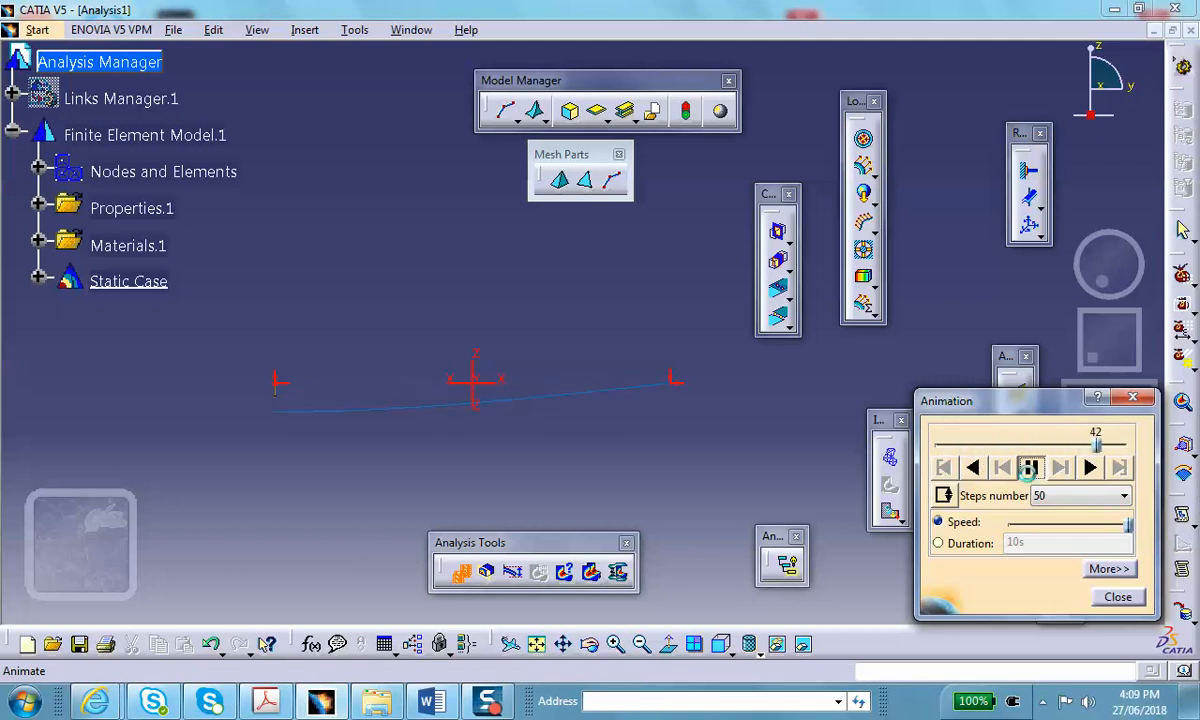
left_click(1117, 596)
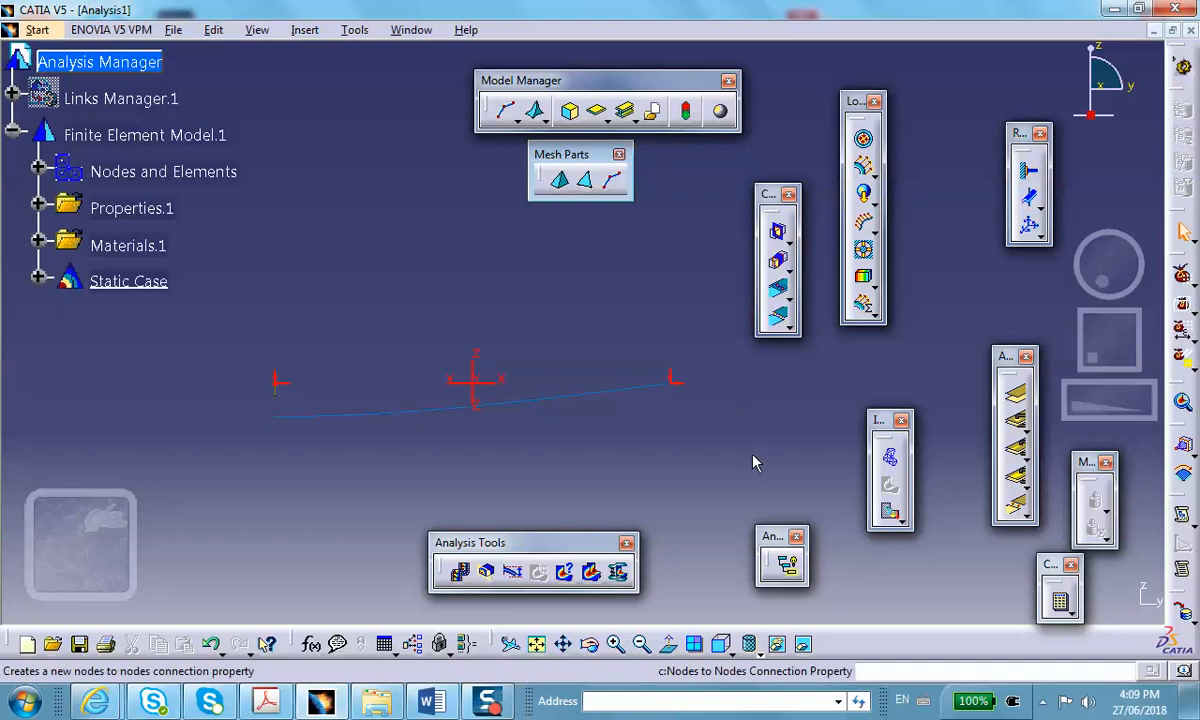
Display the translational displacement image and inspect the displacement vectors at nodes along the beam.
left_click(890, 513)
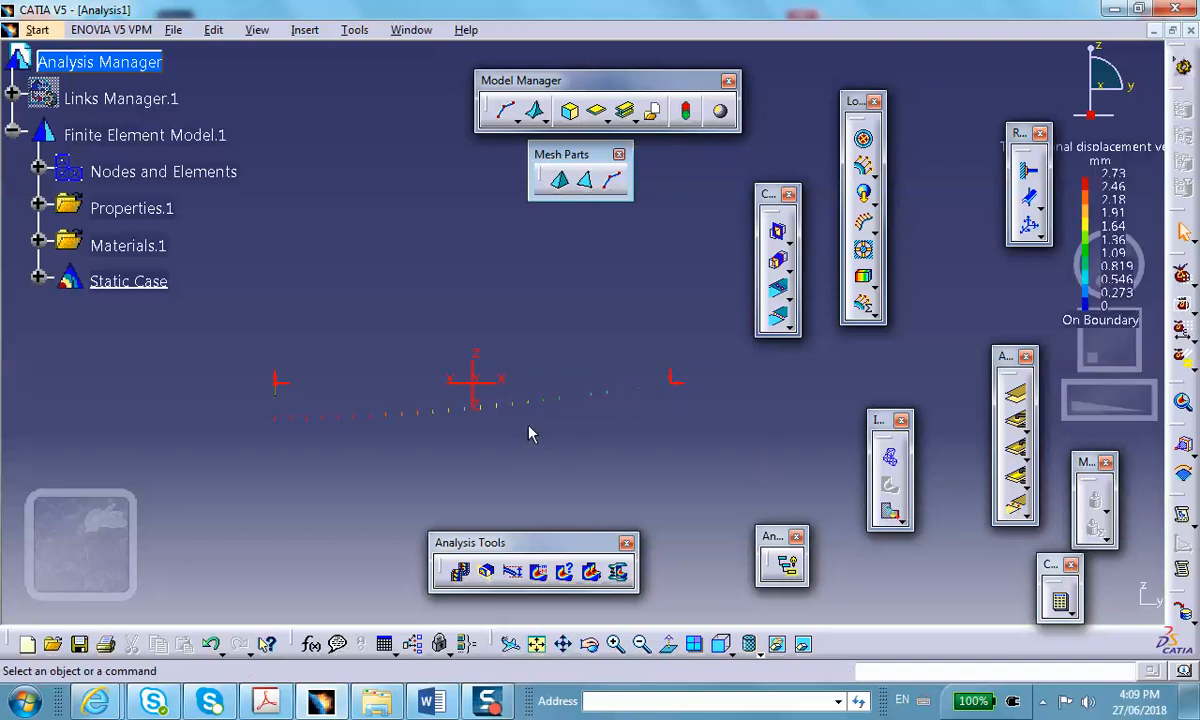
middle_click_drag(402, 396, 426, 441)
mouse_move(377, 294)
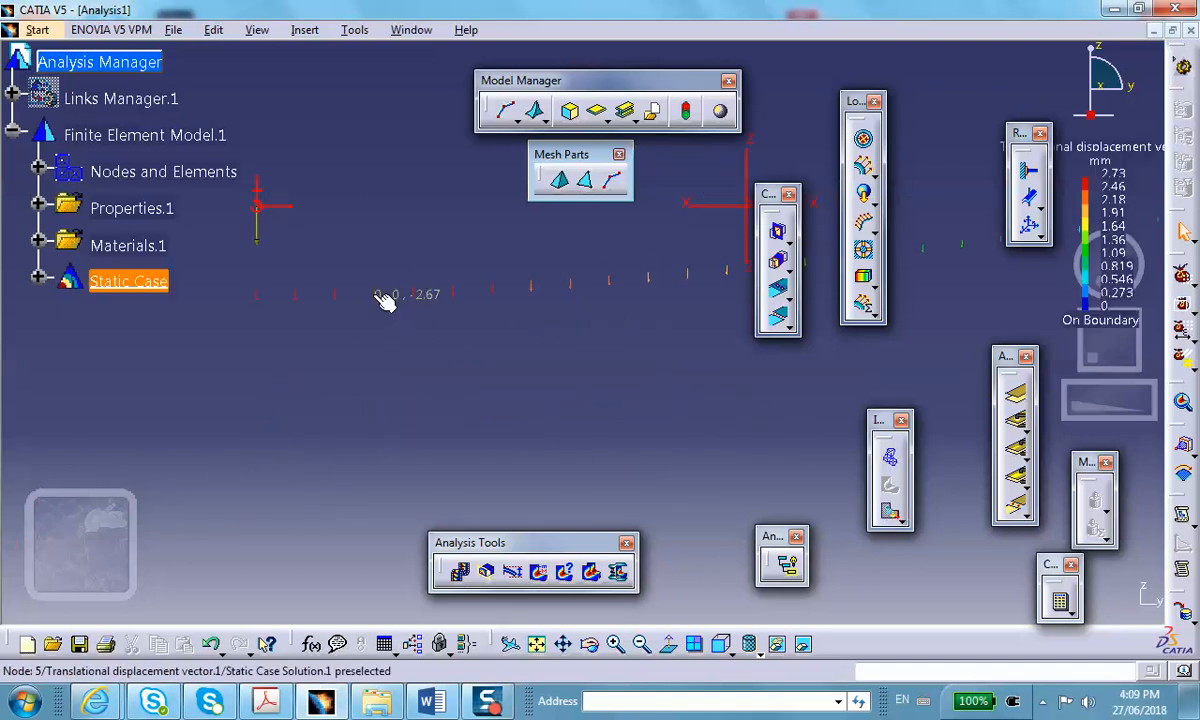
middle_click_drag(520, 281, 405, 420)
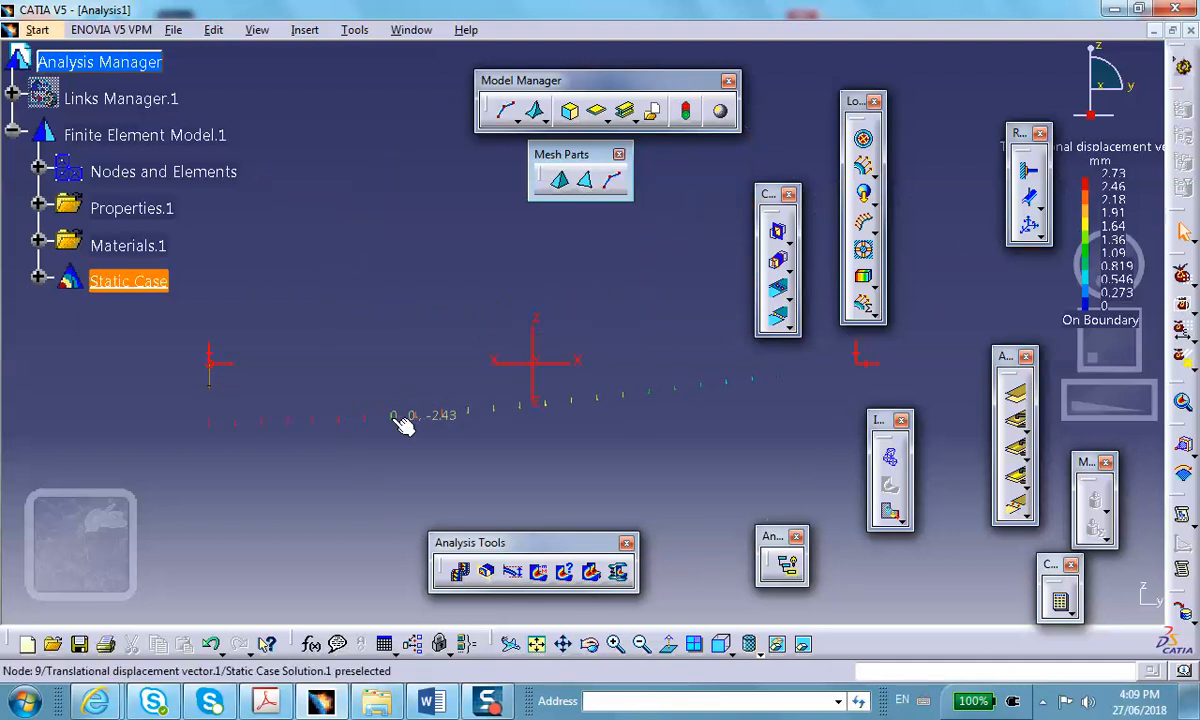
Try the Average iso type on the displacement image and return it to the Symbol type.
double_click(311, 420)
left_click(878, 363)
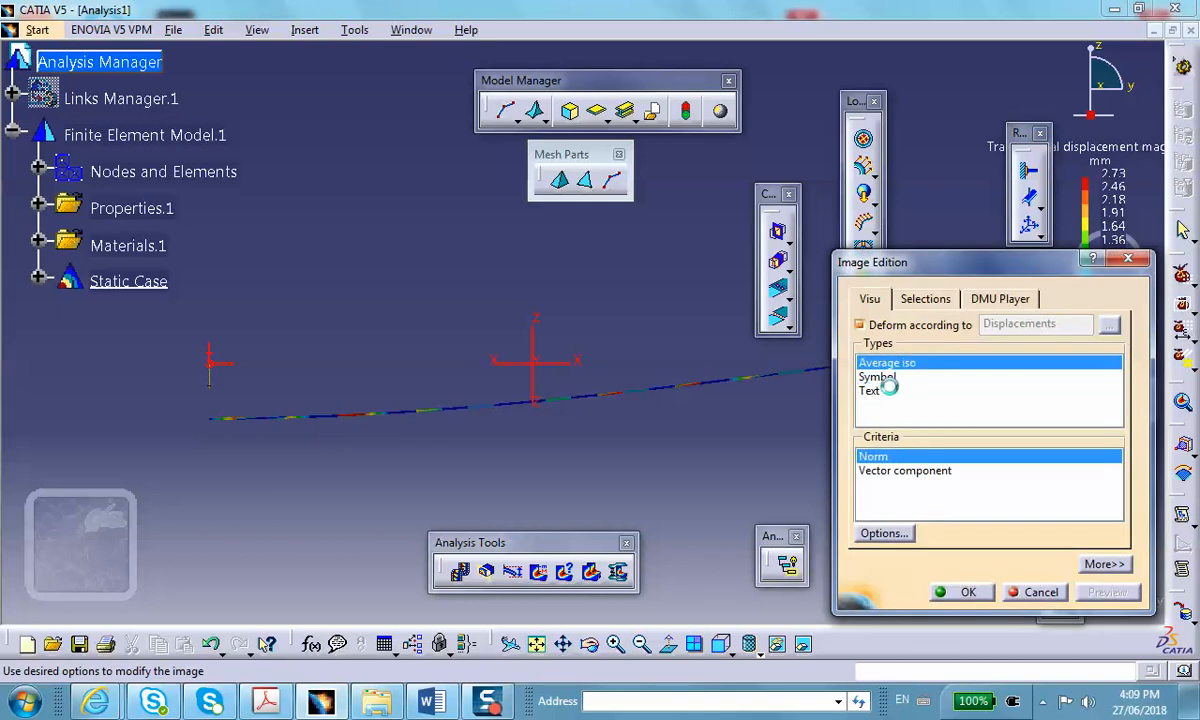
left_click(960, 592)
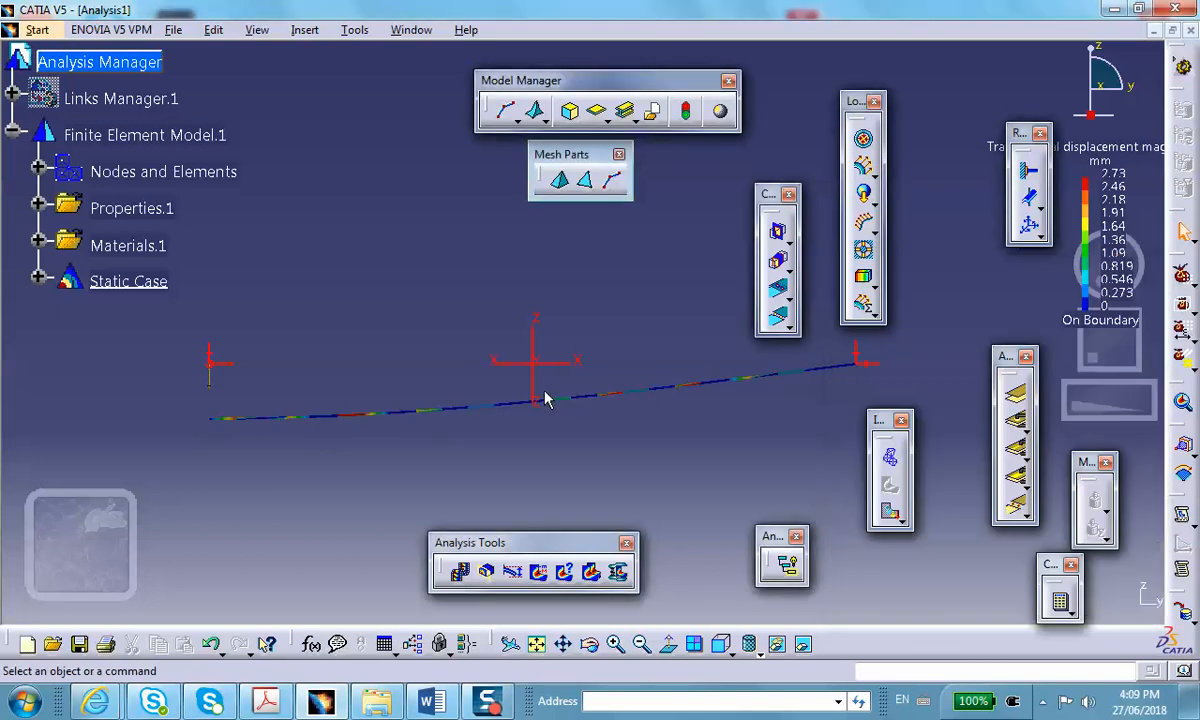
double_click(291, 416)
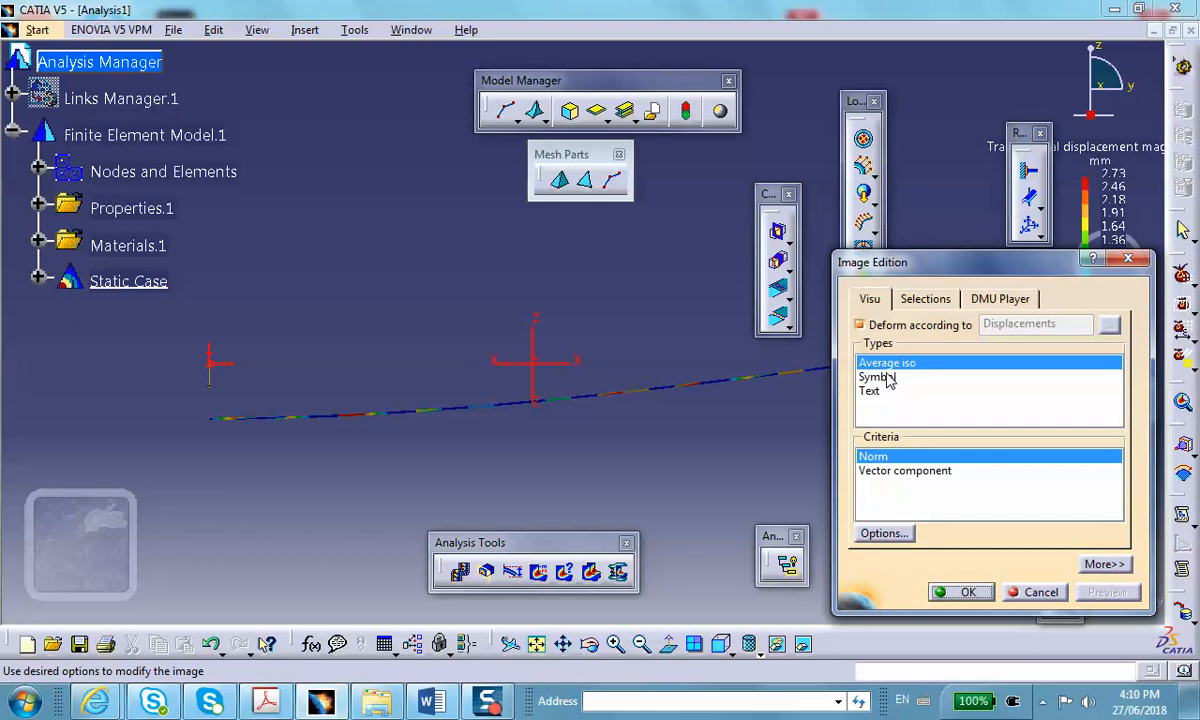
left_click(885, 377)
left_click(948, 592)
Examine the displacement vector components at individual nodes along the deflected beam.
middle_click_drag(447, 440, 415, 445)
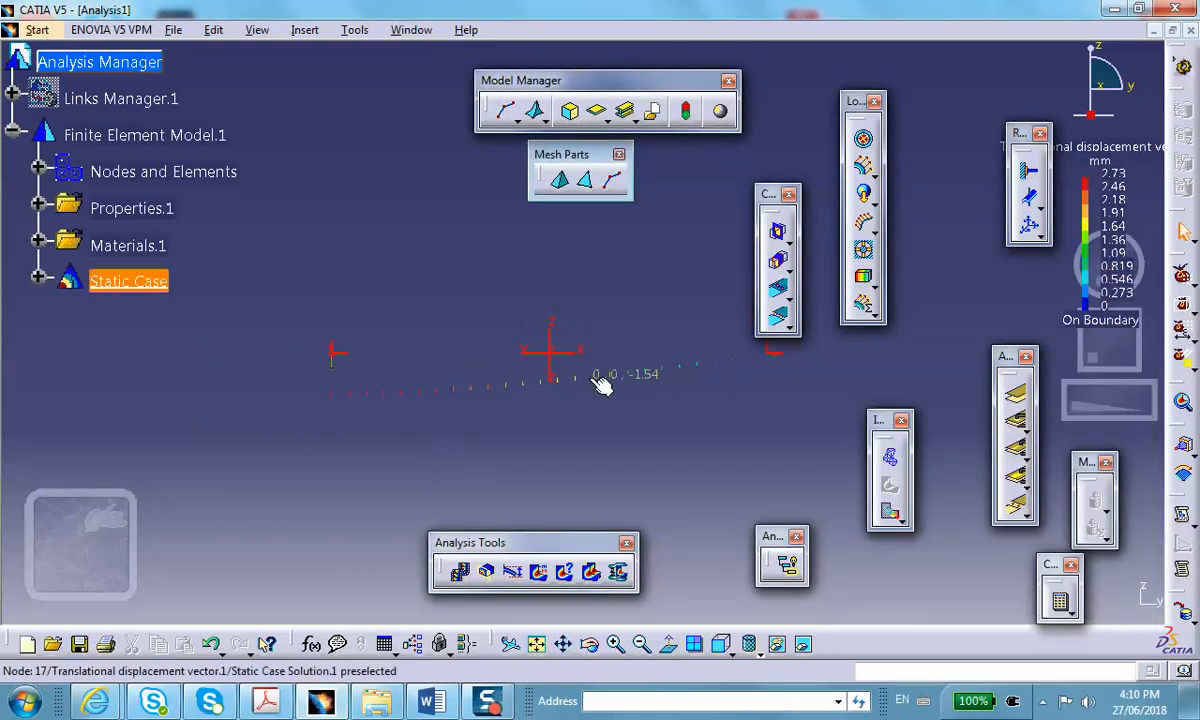
middle_click_drag(600, 385, 458, 437)
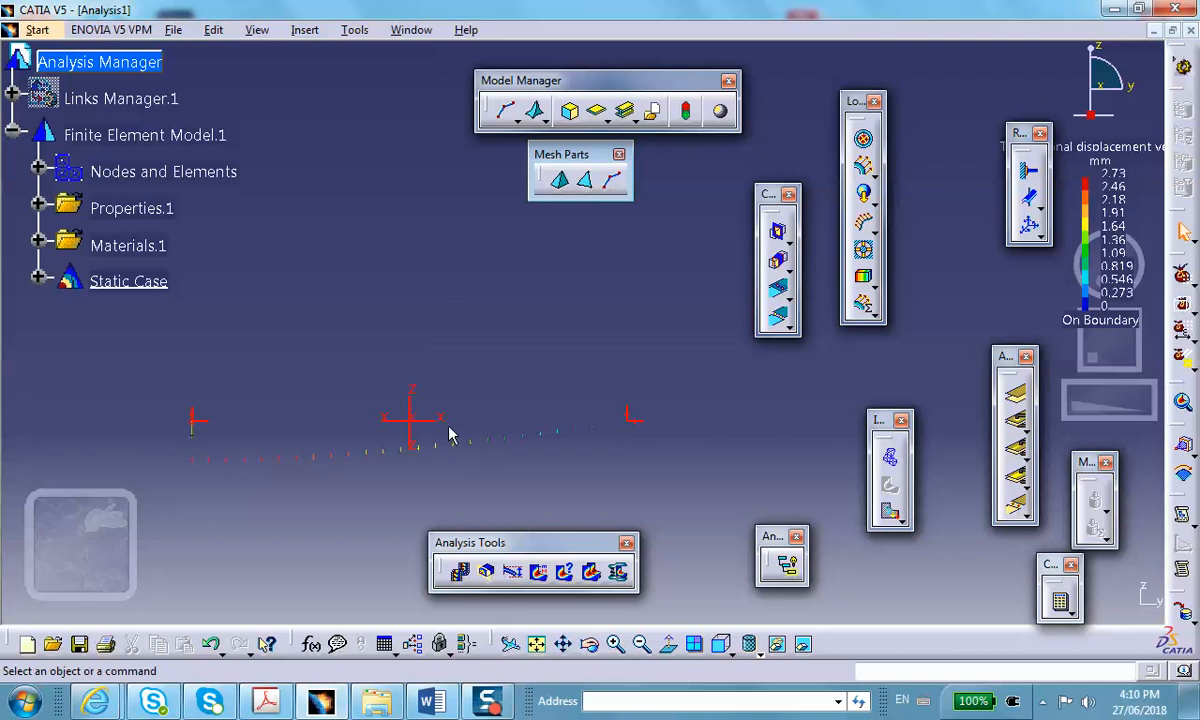
mouse_move(497, 452)
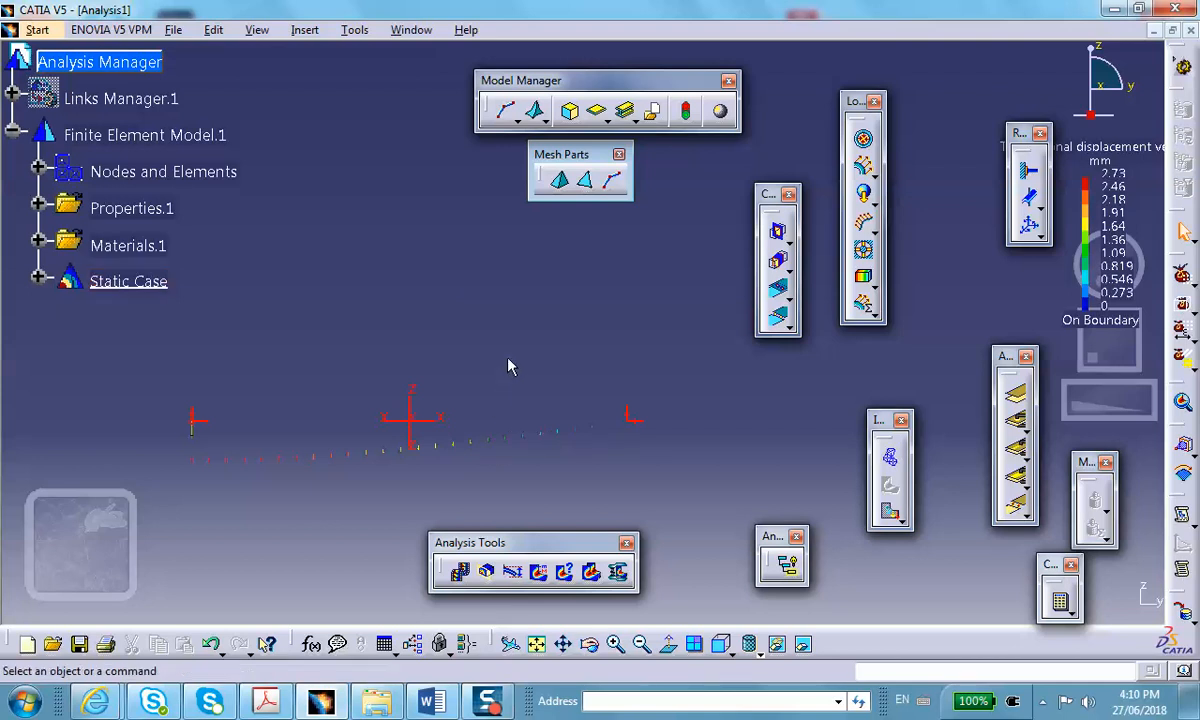